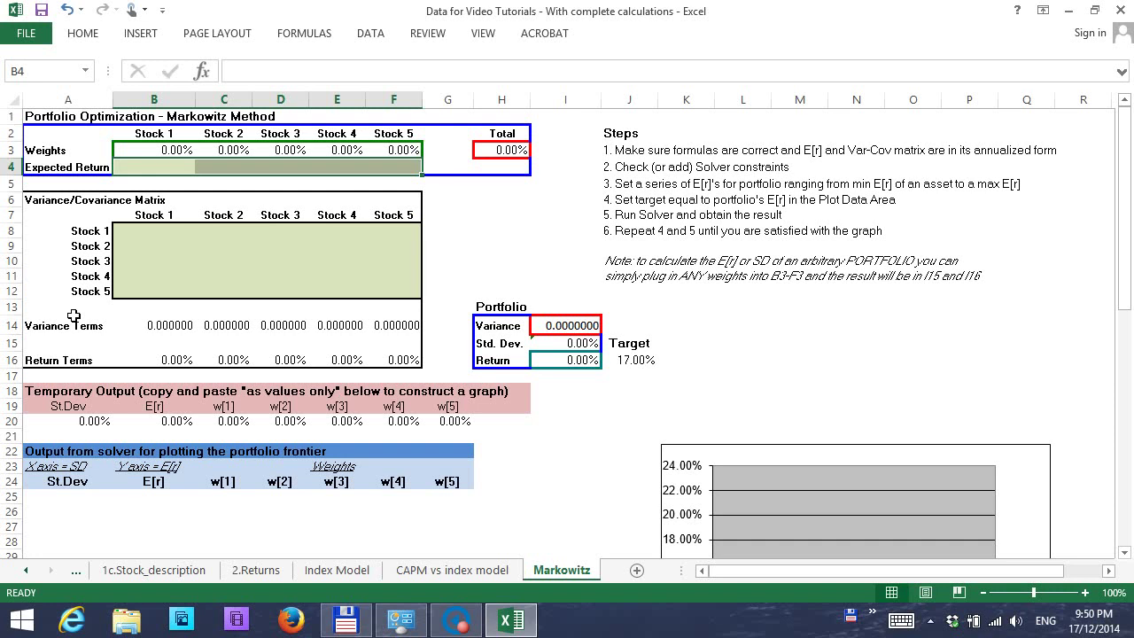
# Examine the input ranges for the expected returns in B4:F4 and the variance/covariance matrix in B8:F12
pyautogui.click(128, 296)
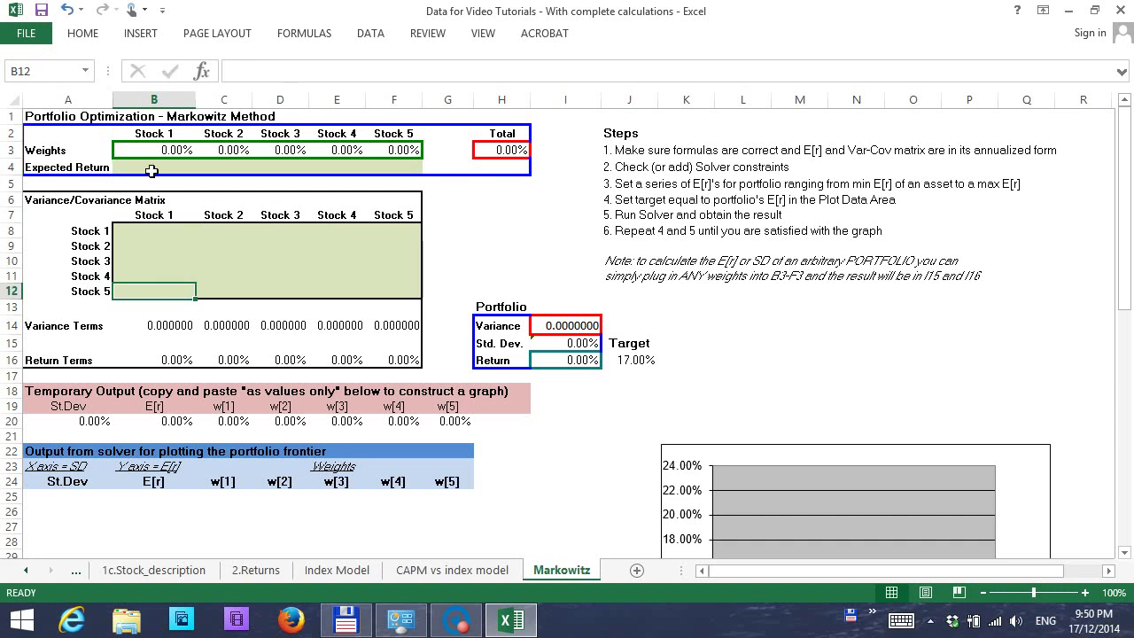
pyautogui.moveTo(152, 171); pyautogui.dragTo(398, 179)
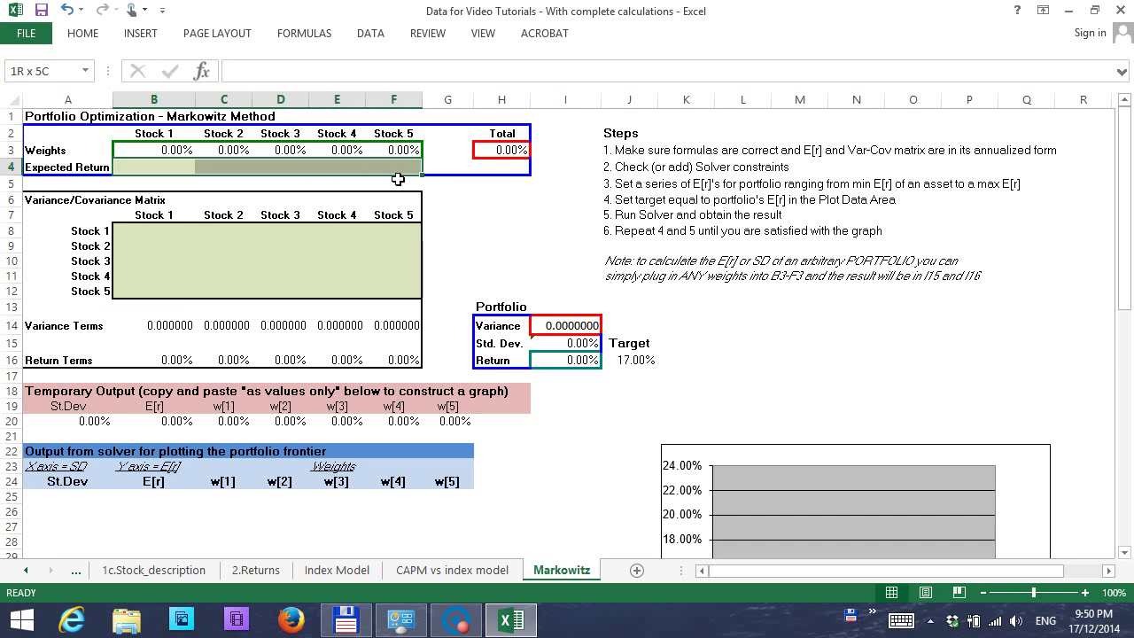
pyautogui.moveTo(145, 235); pyautogui.dragTo(399, 307)
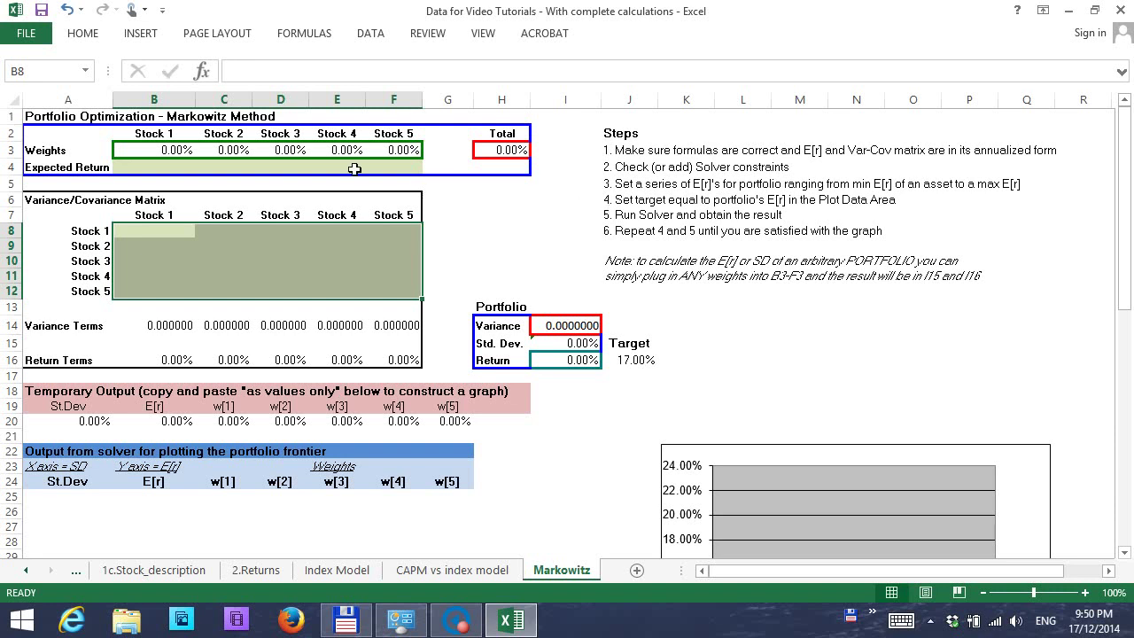
pyautogui.moveTo(149, 168); pyautogui.dragTo(403, 172)
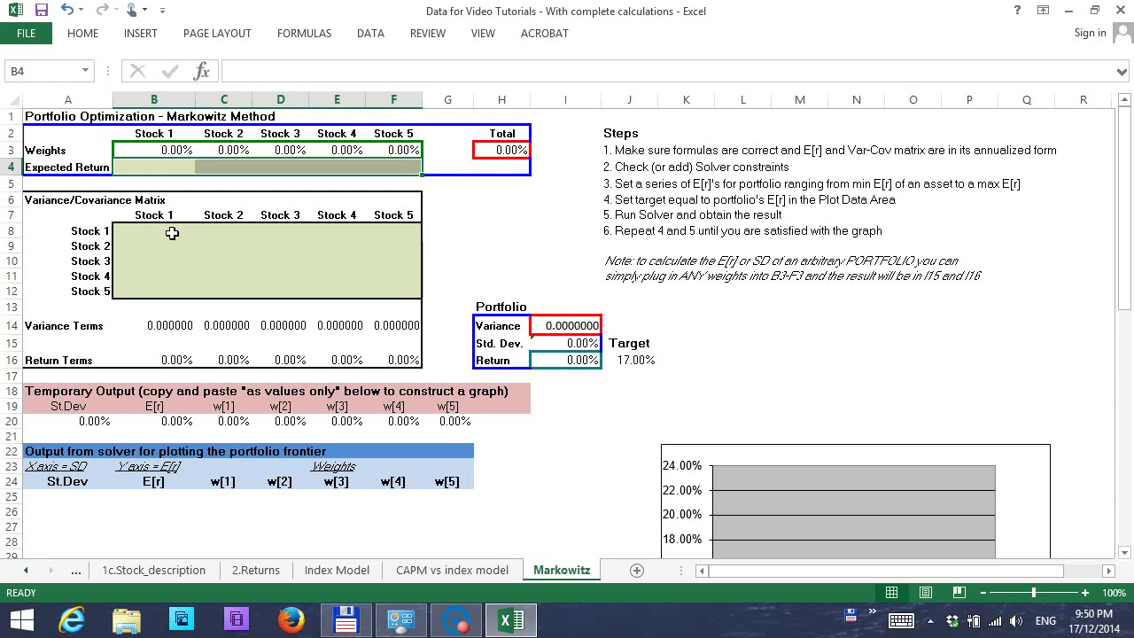
pyautogui.moveTo(152, 232); pyautogui.dragTo(392, 299)
# Inspect which cells the variance term formulas for Stock 1 and Stock 2 in B14 and C14 reference
pyautogui.doubleClick(156, 335)
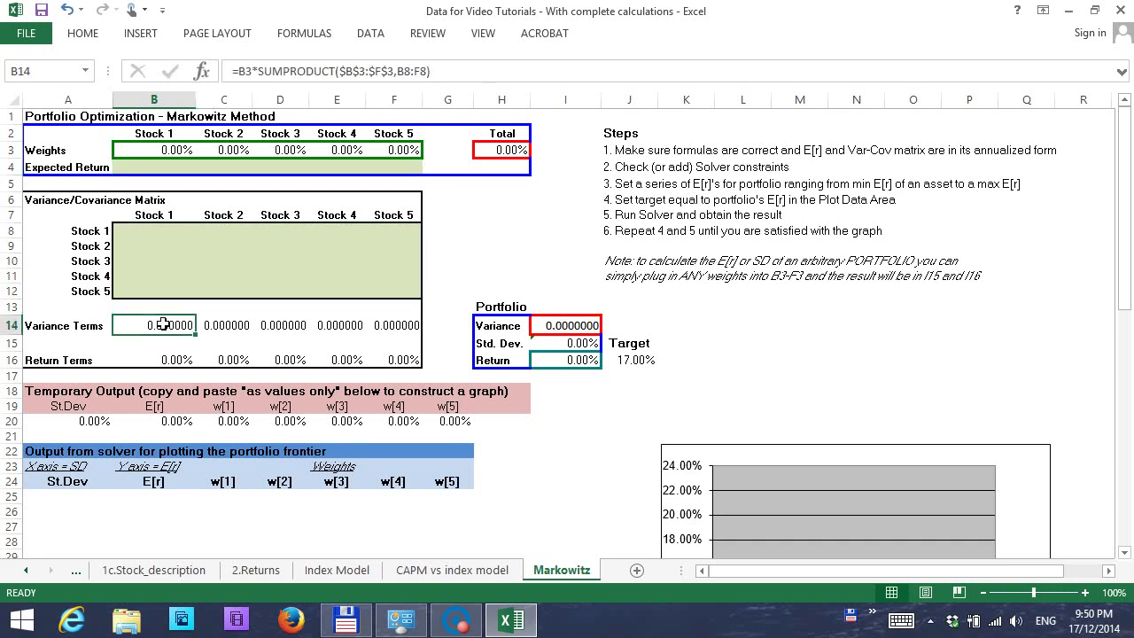
pyautogui.click(263, 83)
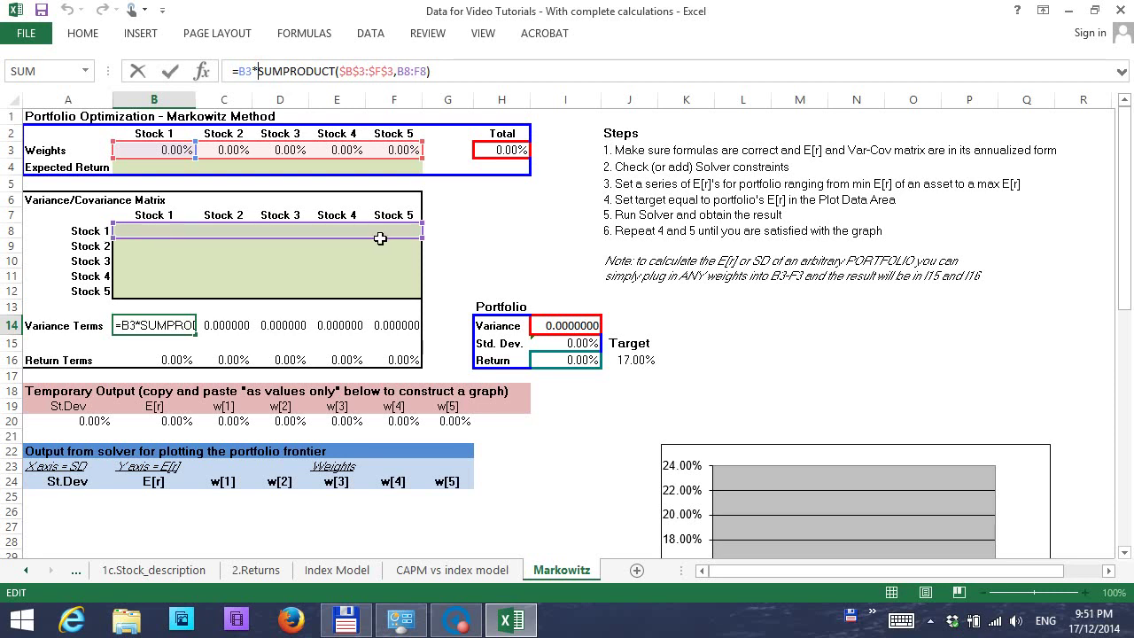
pyautogui.hotkey('ctrl', 'Return')
pyautogui.press('Right')
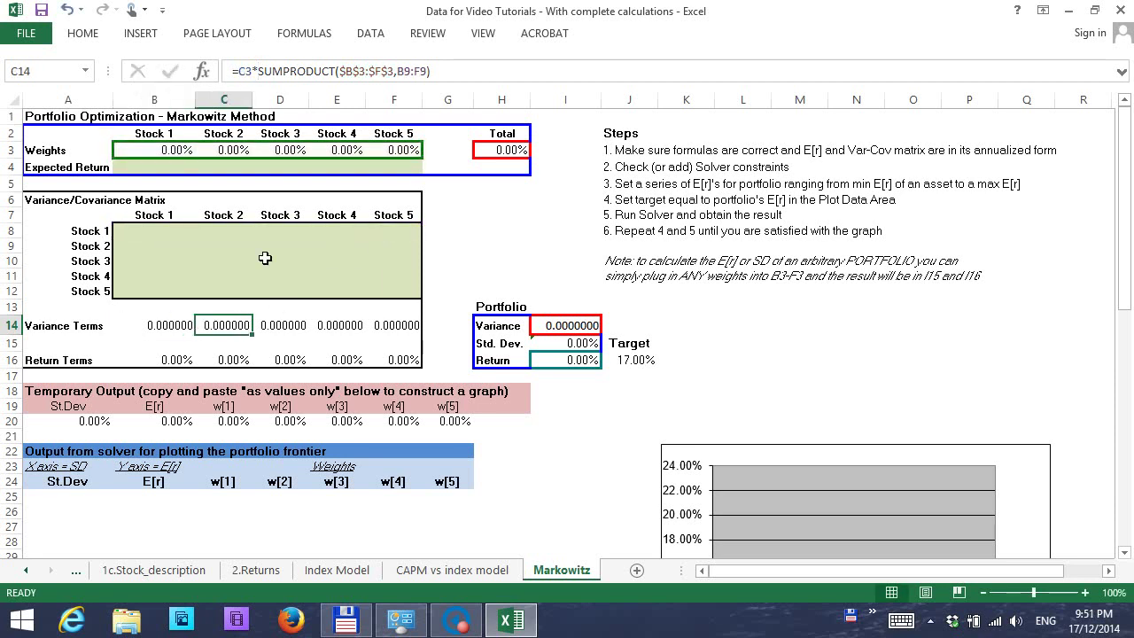
pyautogui.click(306, 71)
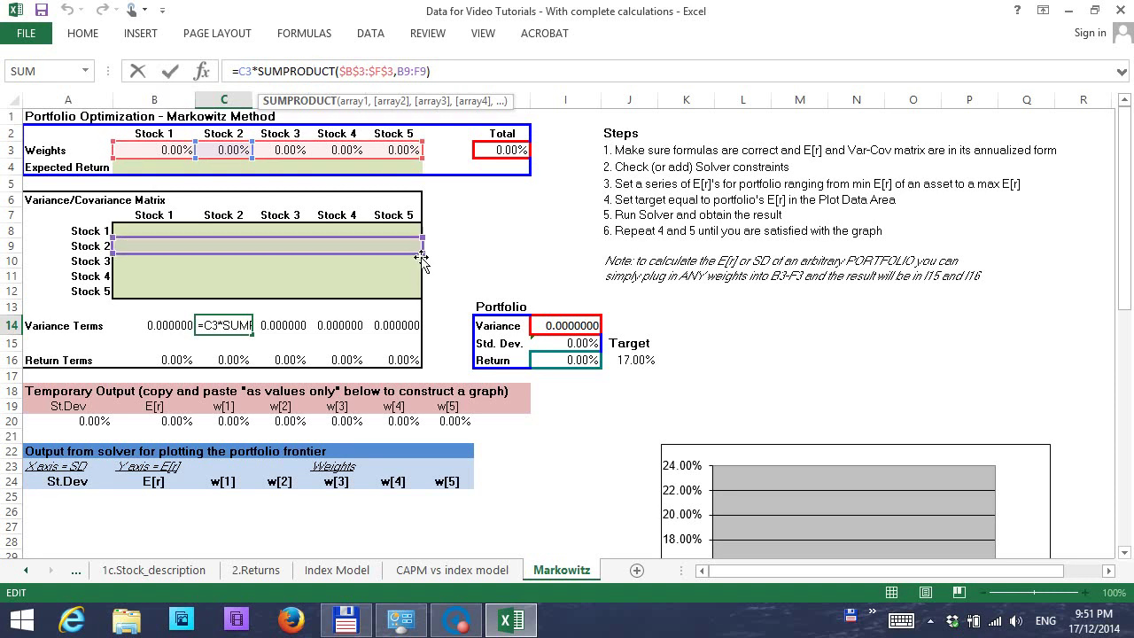
pyautogui.hotkey('ctrl', 'Return')
# Inspect the portfolio variance formula in I14 and the standard deviation formula in I15
pyautogui.click(547, 331)
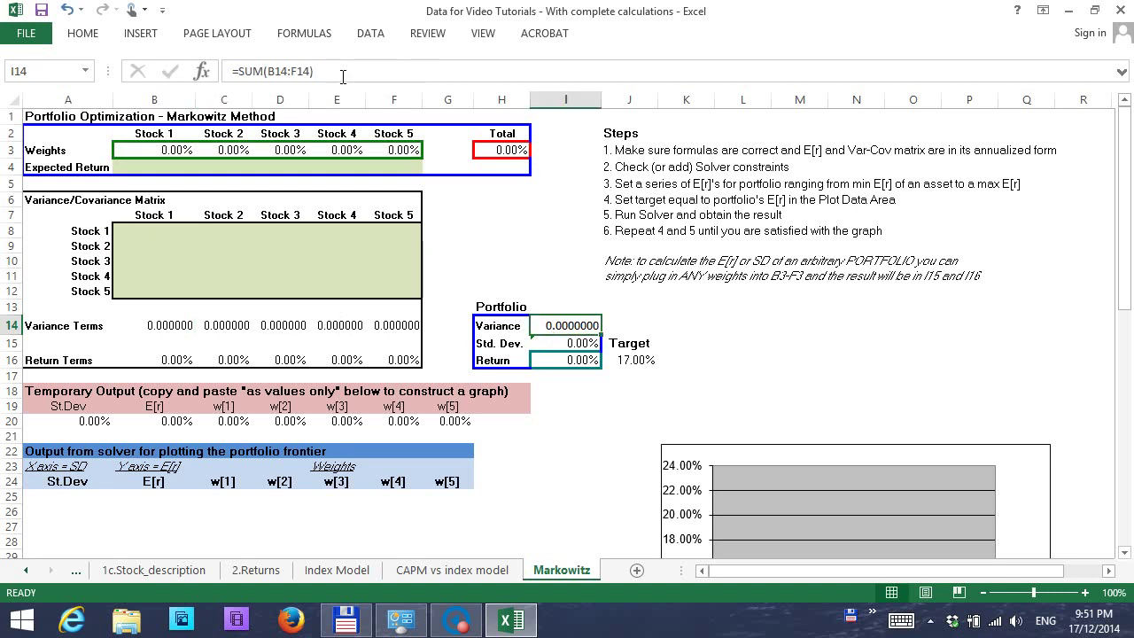
pyautogui.press('F2')
pyautogui.hotkey('ctrl', 'Return')
pyautogui.click(574, 346)
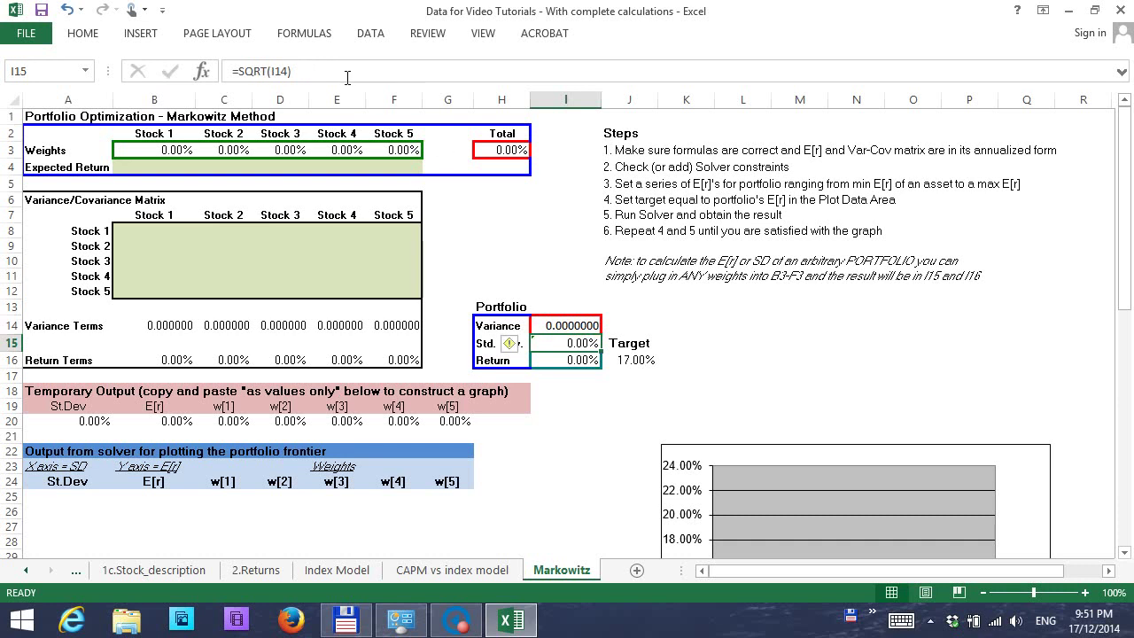
pyautogui.click(326, 74)
pyautogui.hotkey('ctrl', 'Return')
# Inspect the Stock 1 return term formula in B16 and the portfolio return formula in I16
pyautogui.click(170, 365)
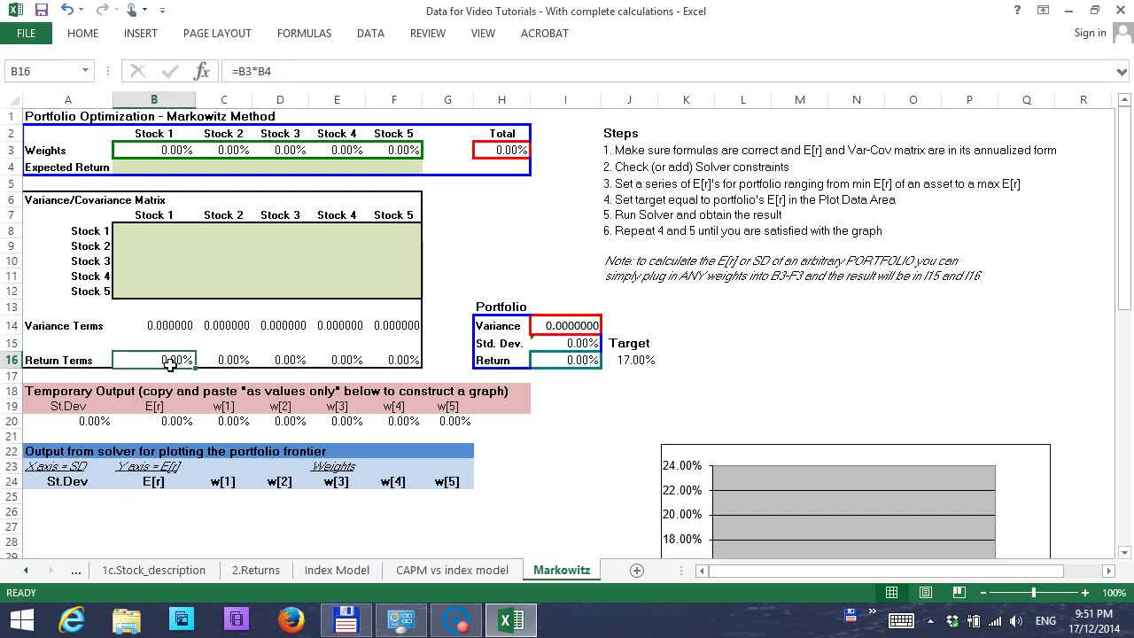
pyautogui.click(295, 75)
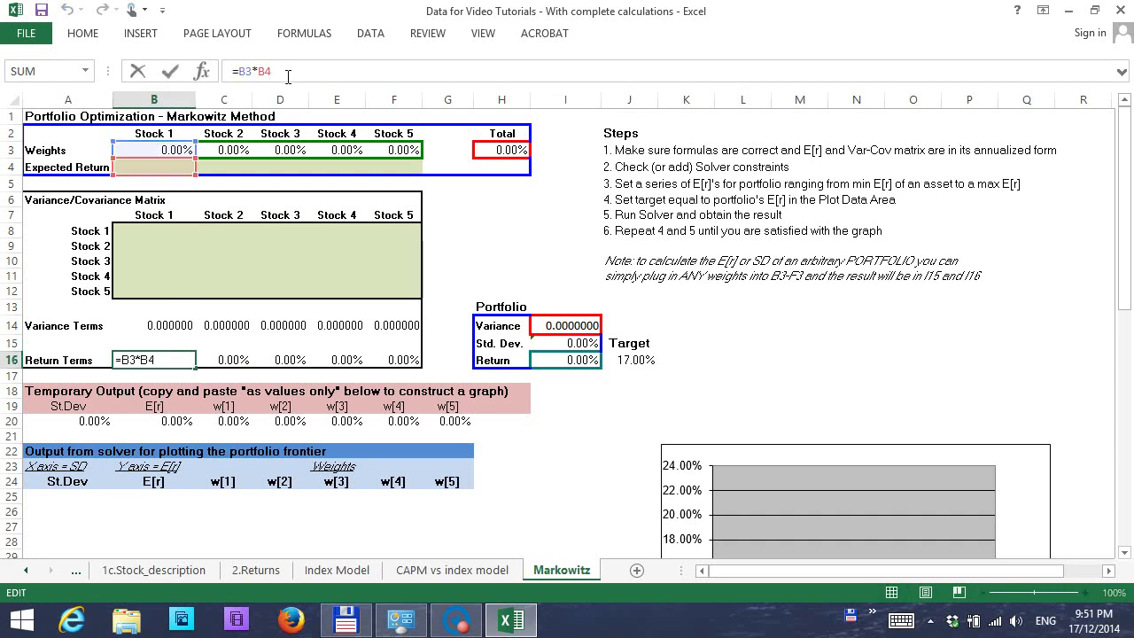
pyautogui.hotkey('ctrl', 'Return')
pyautogui.click(569, 362)
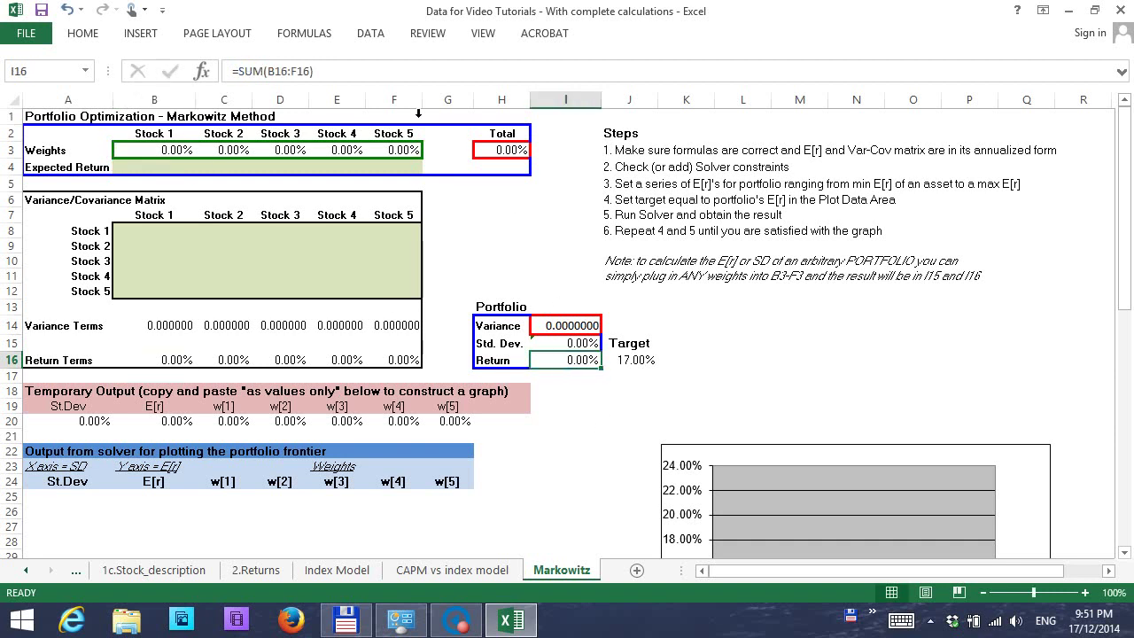
pyautogui.click(374, 83)
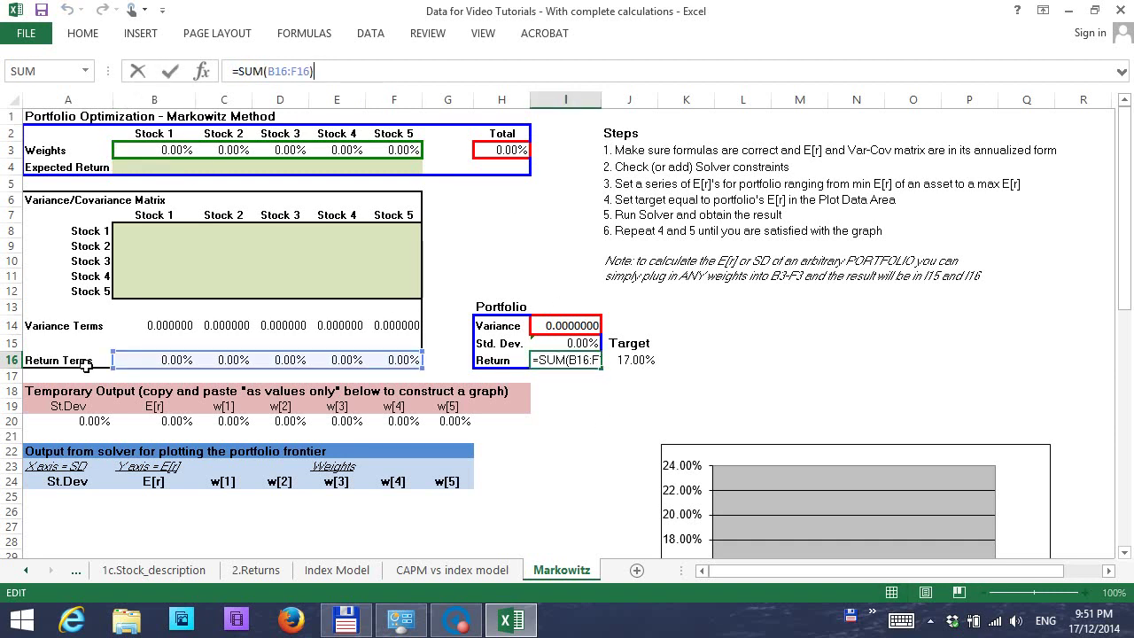
pyautogui.moveTo(116, 369); pyautogui.dragTo(122, 372)
pyautogui.hotkey('ctrl', 'Return')
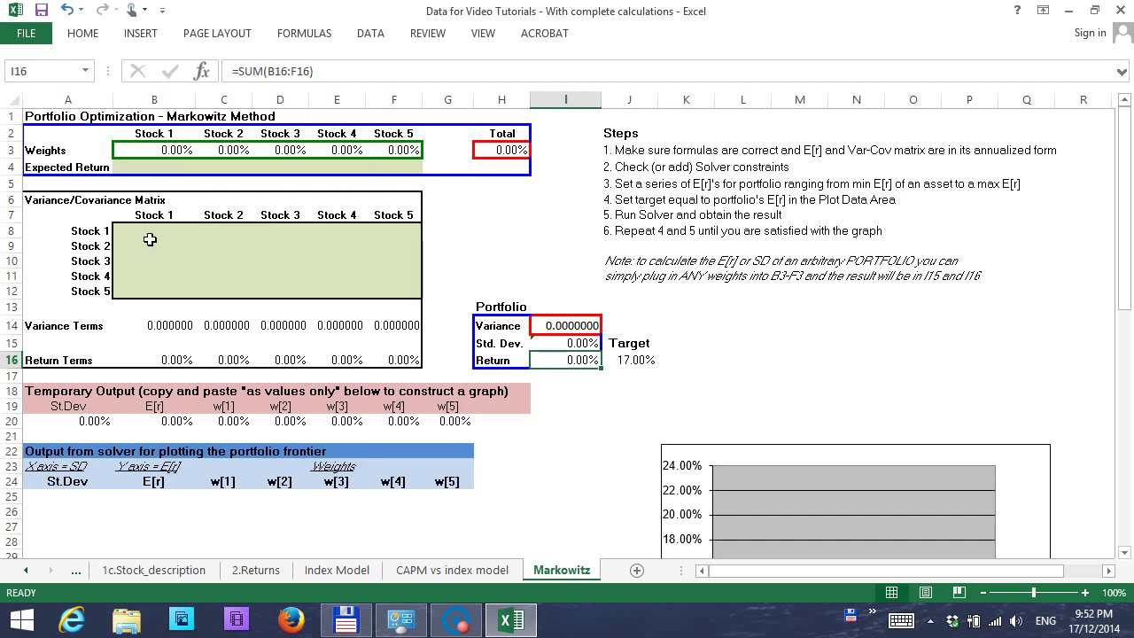
# On the Index Model sheet, enter the label "Average daily return" in J830 below the returns data since 2011
pyautogui.click(328, 573)
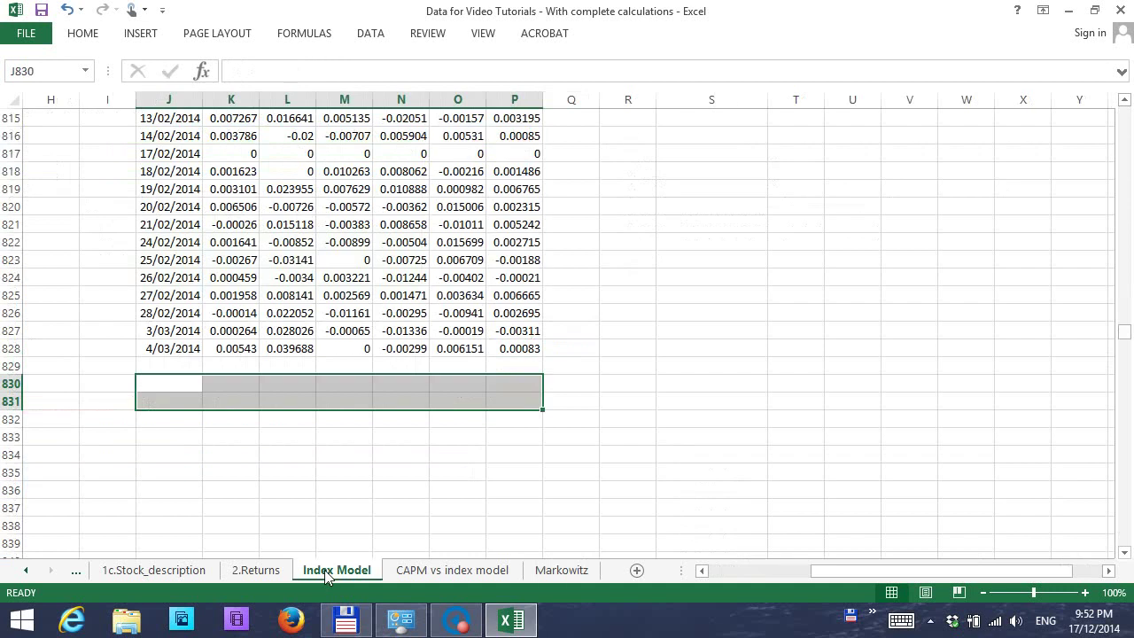
pyautogui.moveTo(1125, 333); pyautogui.dragTo(1124, 114)
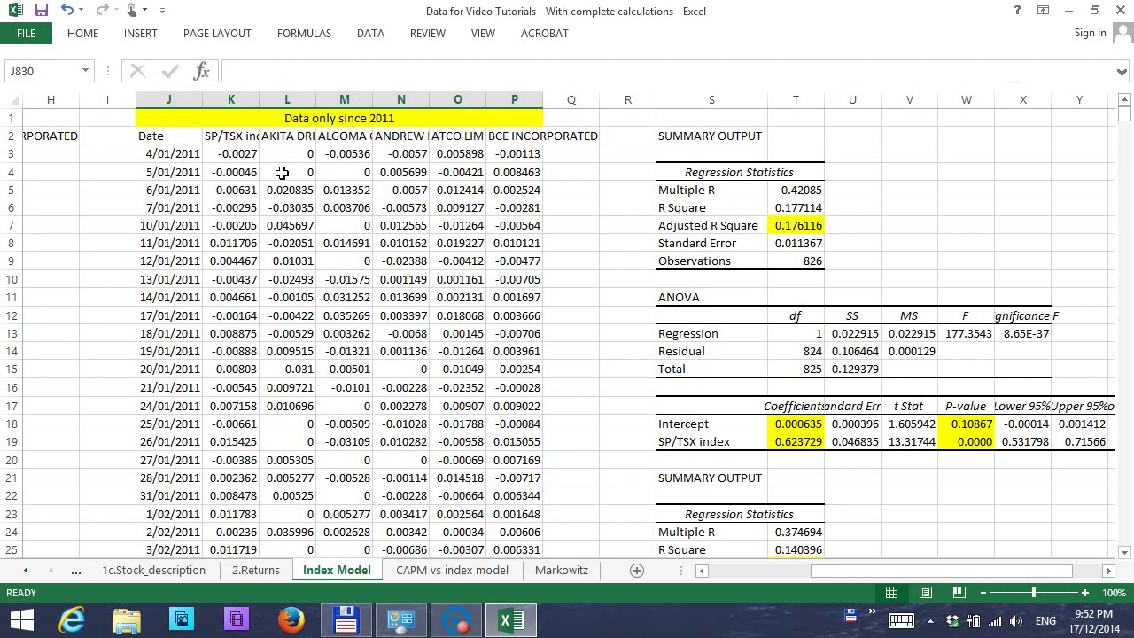
pyautogui.moveTo(1123, 115); pyautogui.dragTo(1122, 338)
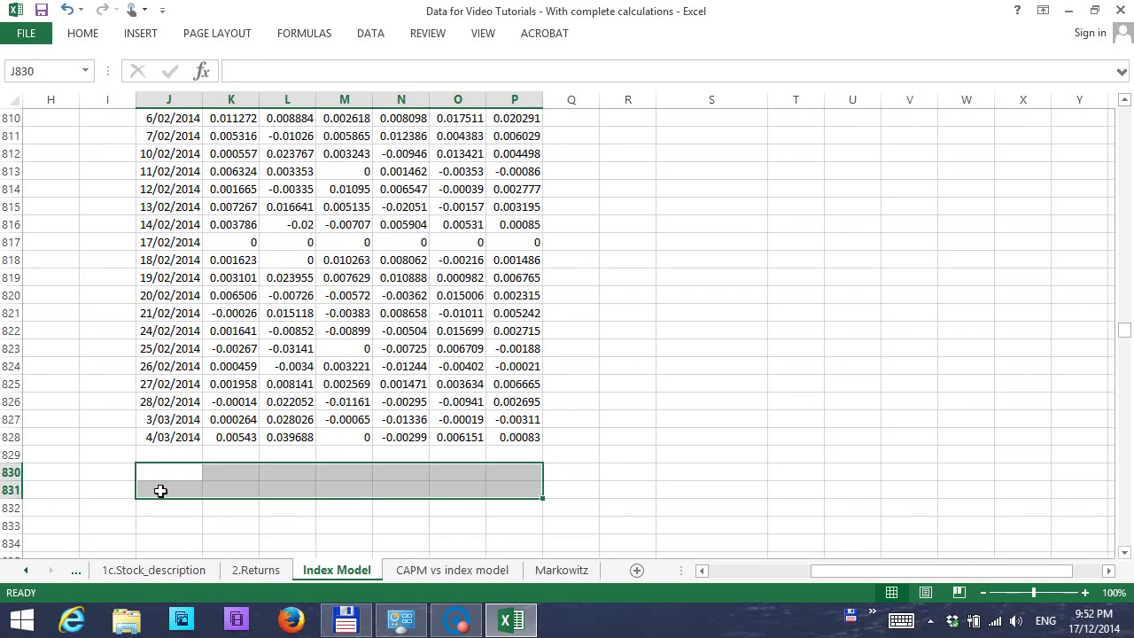
pyautogui.click(161, 478)
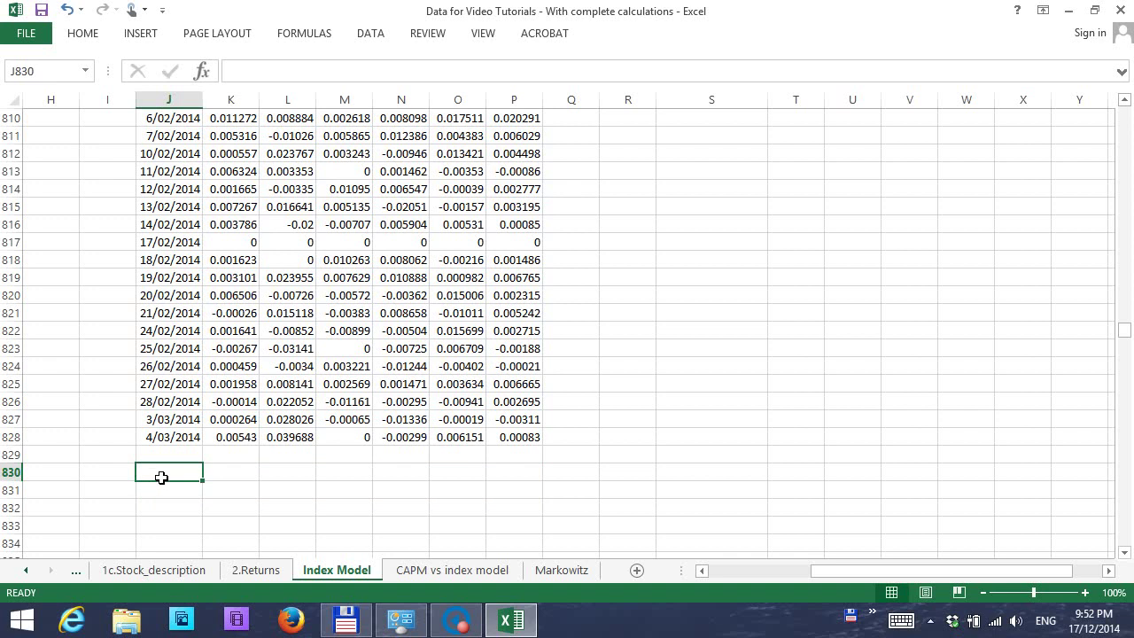
pyautogui.write('Average daily return')
pyautogui.press('Tab')
pyautogui.press('Tab')
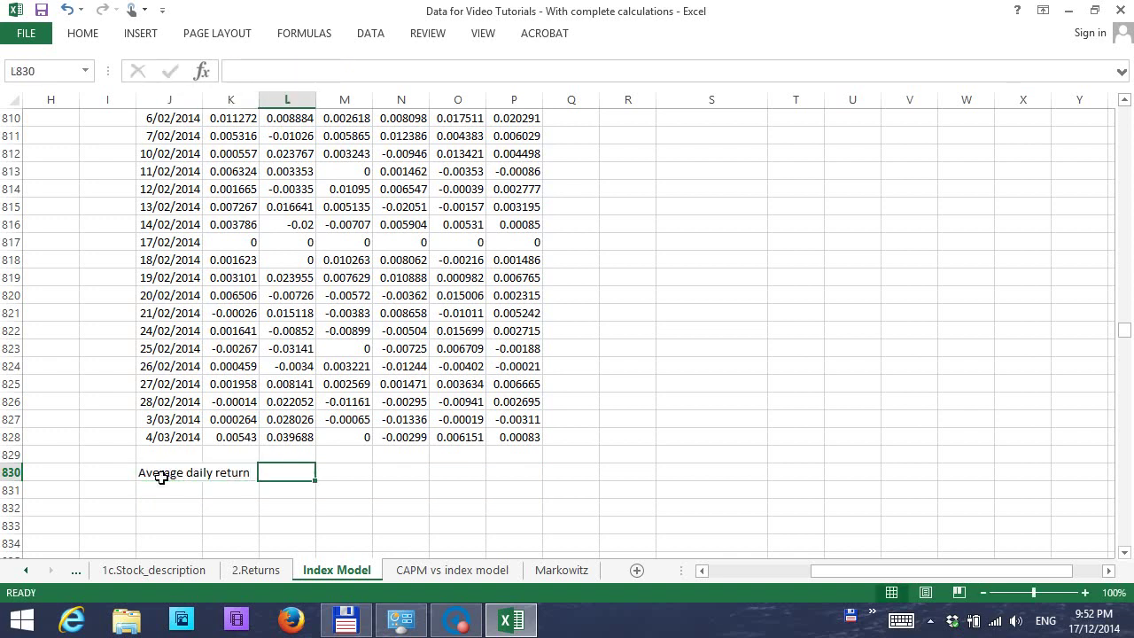
# Calculate the first stock's average daily return in L830 with =AVERAGE(L3:L828) and copy the formula across to P830
pyautogui.write('=aver')
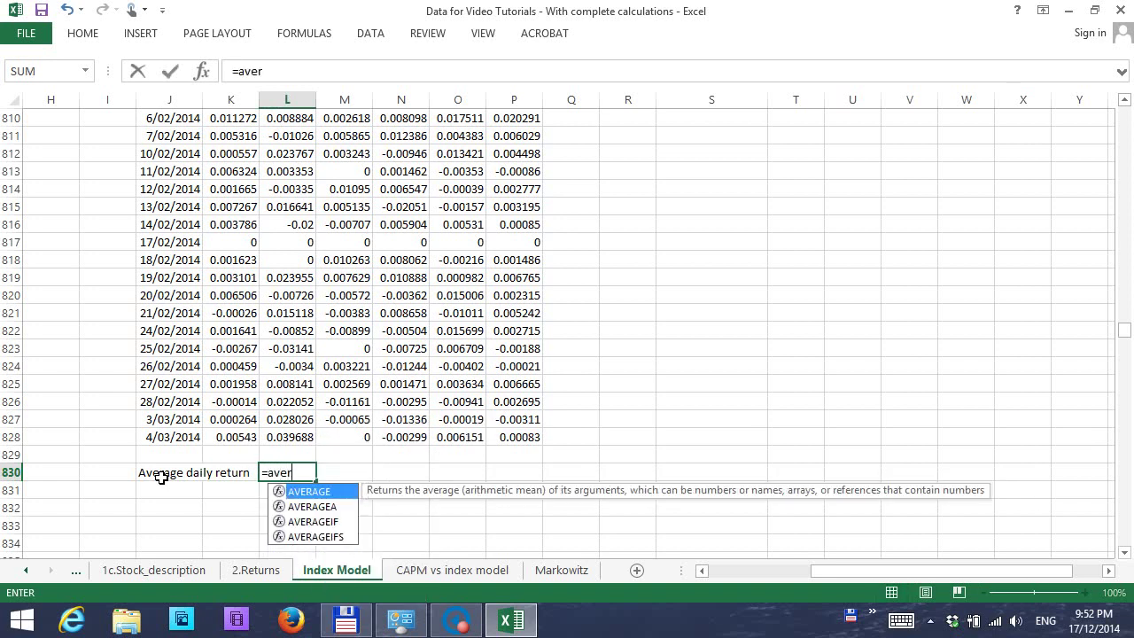
pyautogui.doubleClick(310, 493)
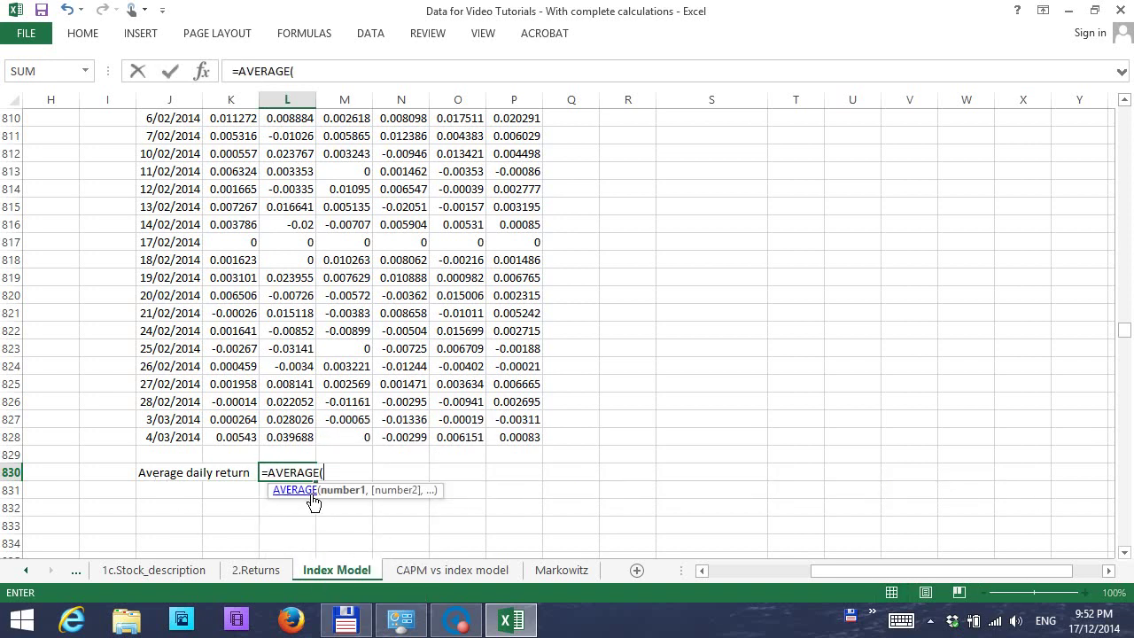
pyautogui.moveTo(299, 449); pyautogui.dragTo(292, 155)
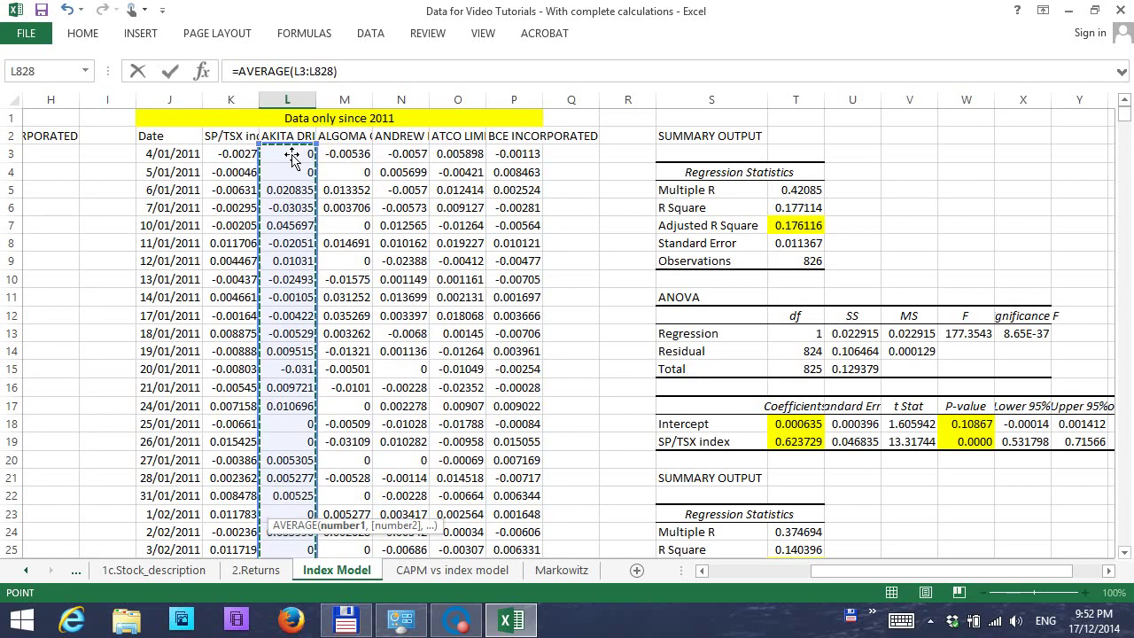
pyautogui.press('Return')
pyautogui.press('Return')
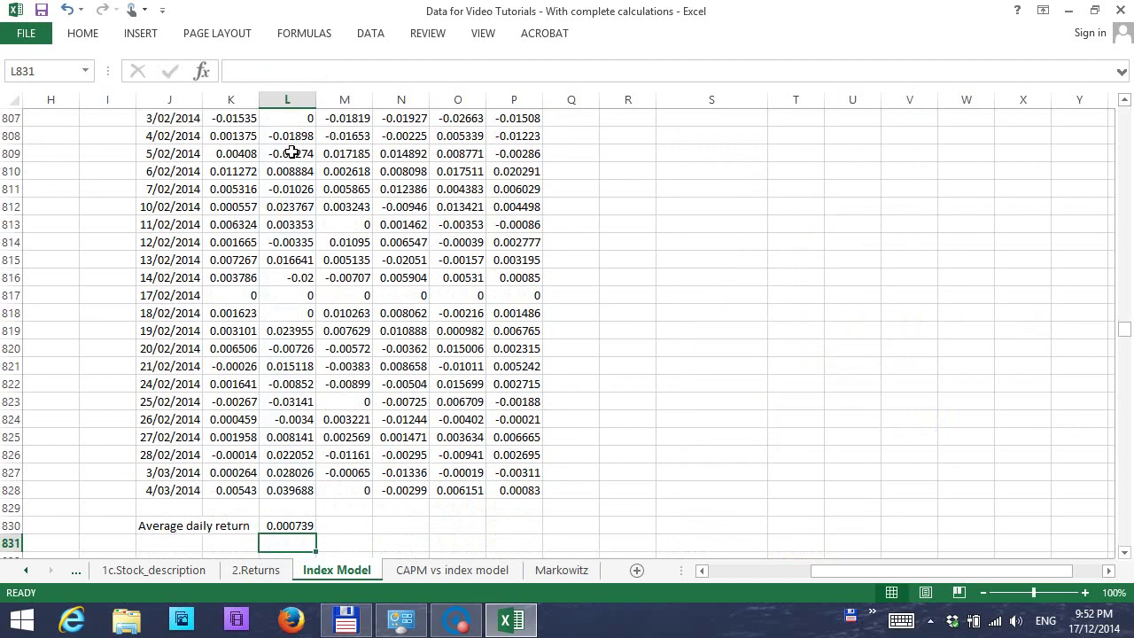
pyautogui.click(297, 530)
pyautogui.moveTo(316, 533); pyautogui.dragTo(527, 538)
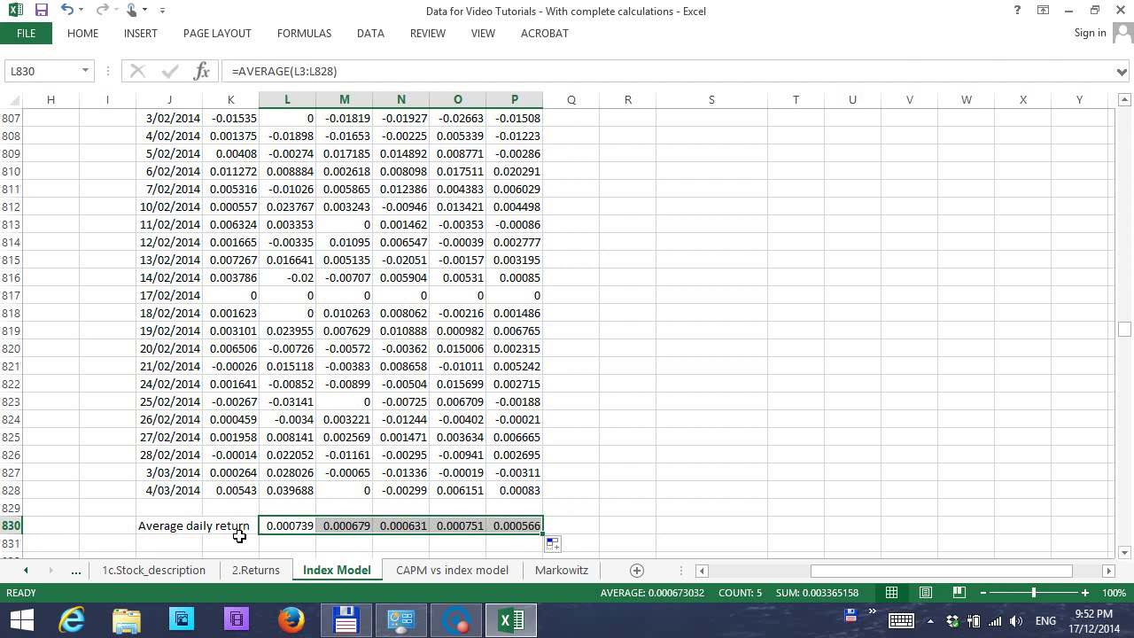
# Enter the label "Annualized returns" in J831 under the average daily return label
pyautogui.click(185, 546)
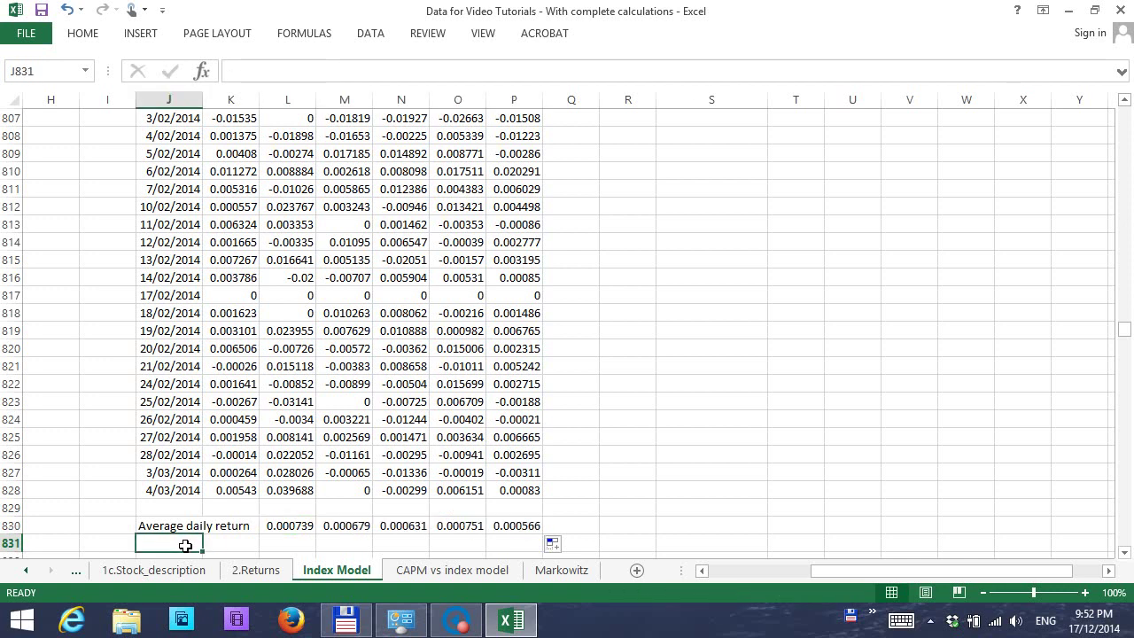
pyautogui.write('An')
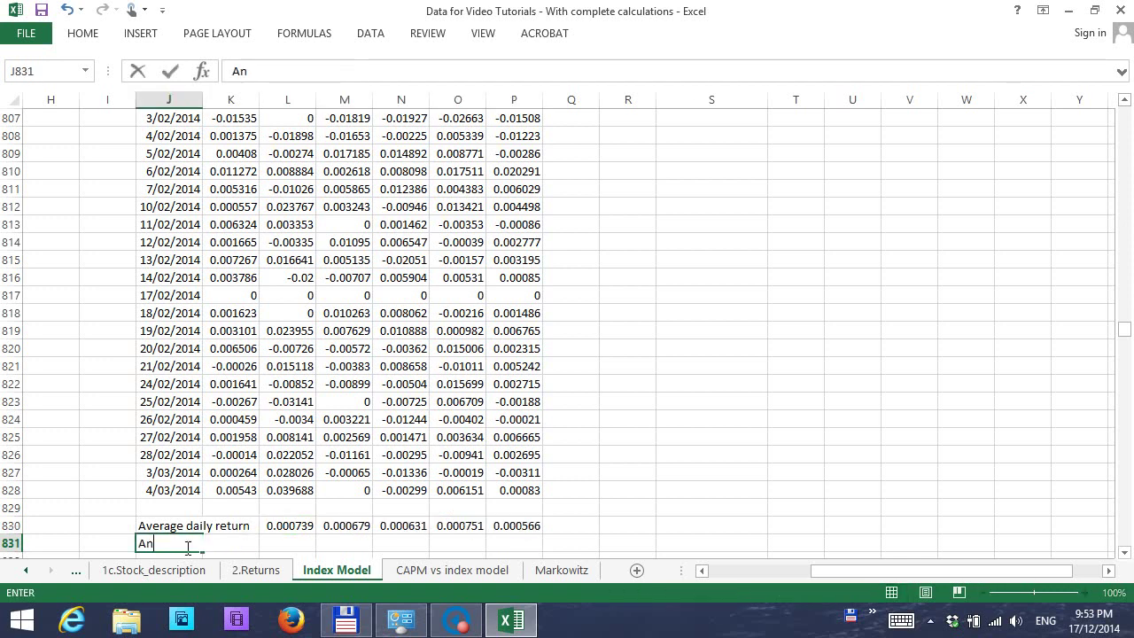
pyautogui.write('nualized returns')
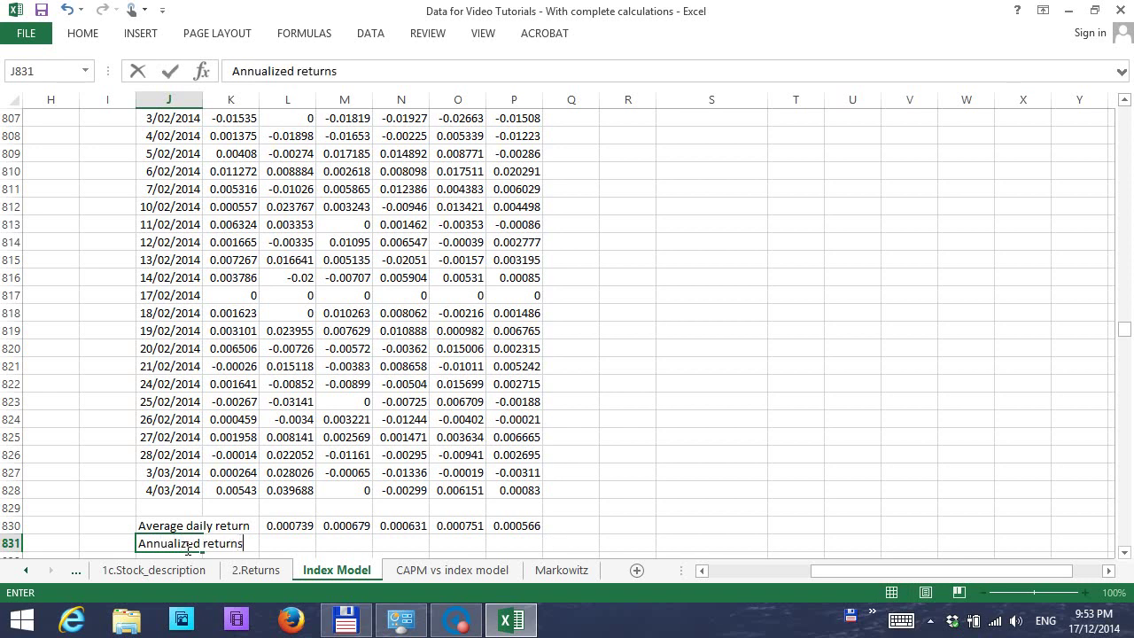
pyautogui.hotkey('ctrl', 'Return')
# Annualize the first stock's return in L831 with =L830*250 and copy the formula across to P831
pyautogui.press('pagedown')
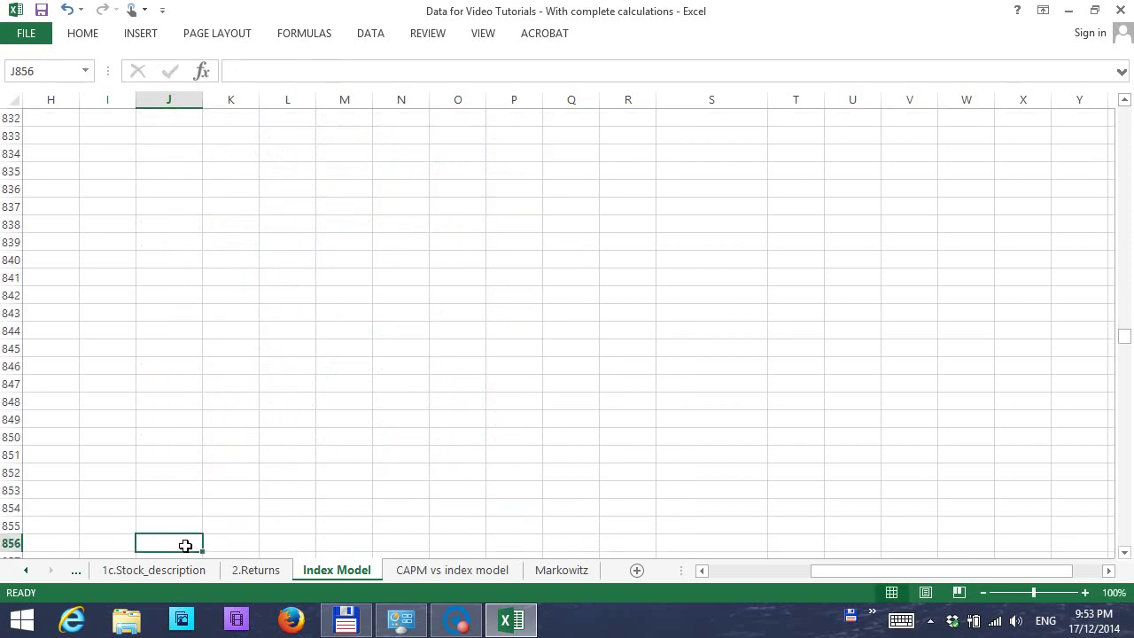
pyautogui.scroll(7, 378, 367)
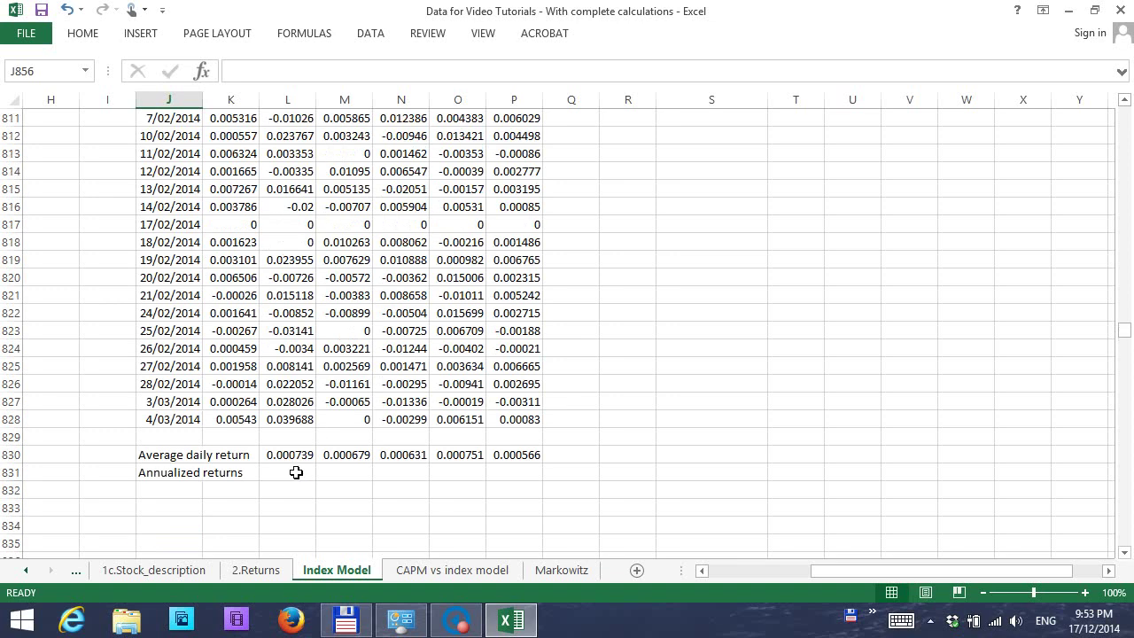
pyautogui.click(296, 474)
pyautogui.write('=')
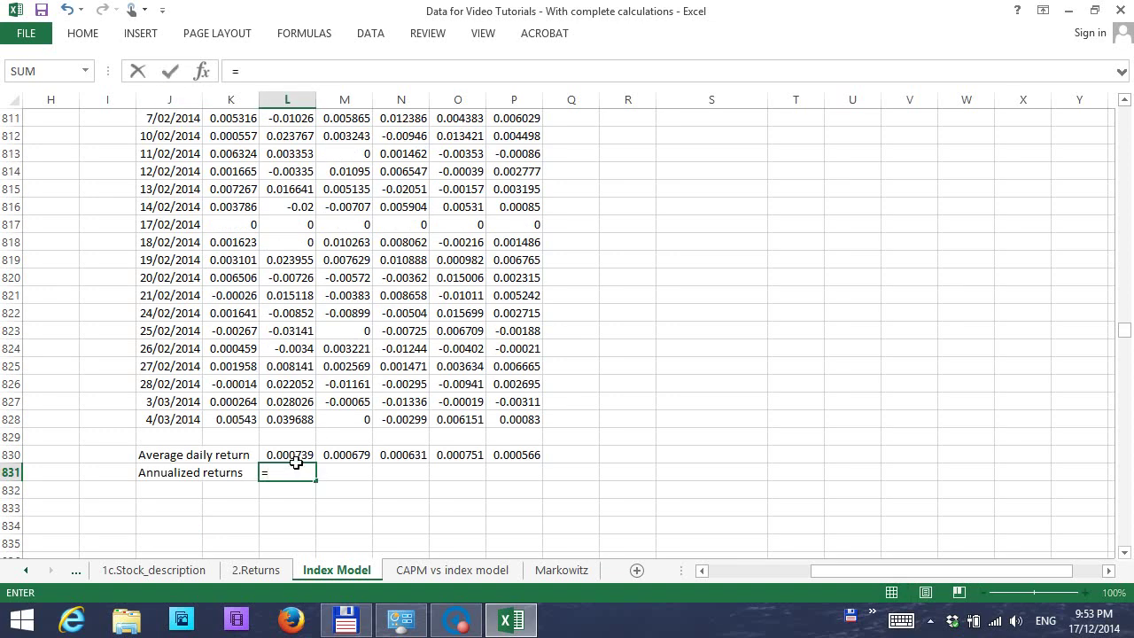
pyautogui.click(296, 457)
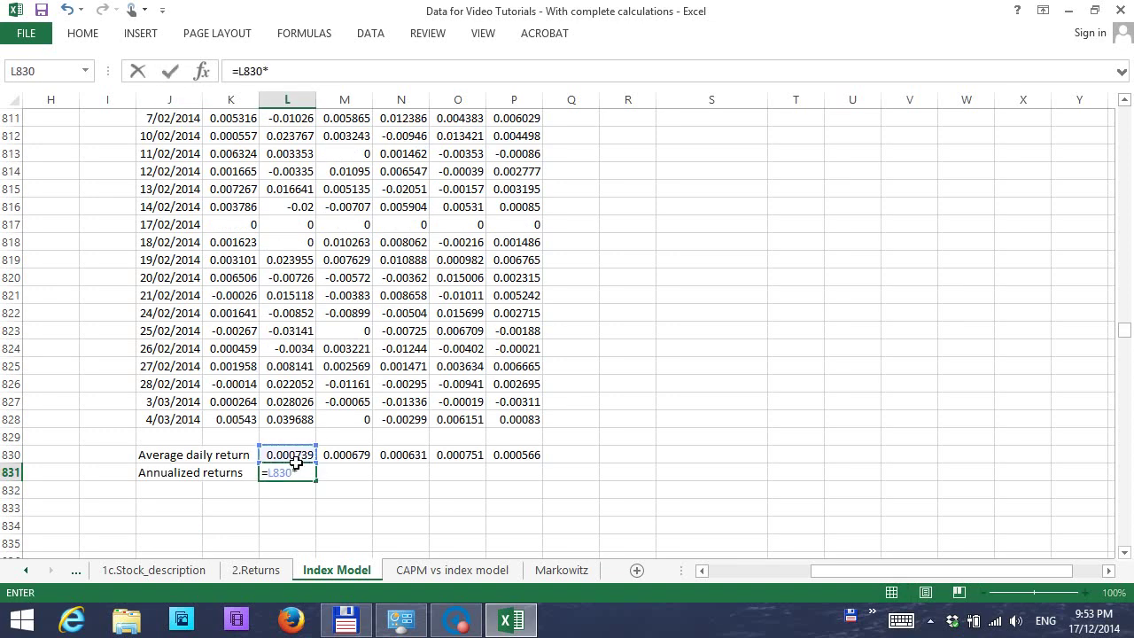
pyautogui.write('250')
pyautogui.press('Return')
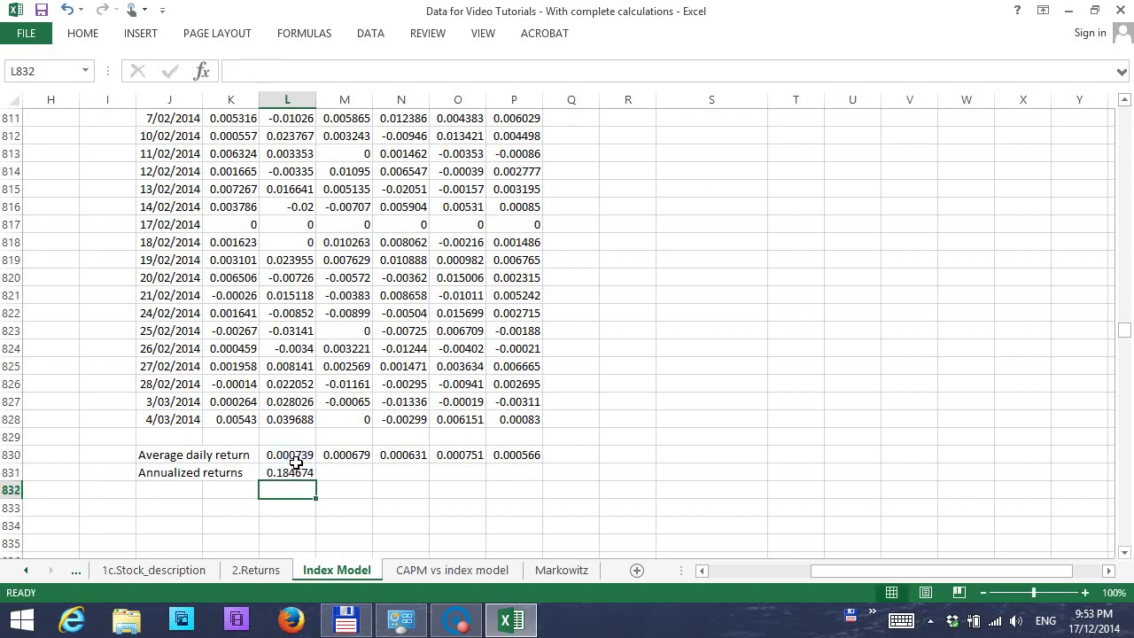
pyautogui.press('Up')
pyautogui.moveTo(316, 479); pyautogui.dragTo(526, 494)
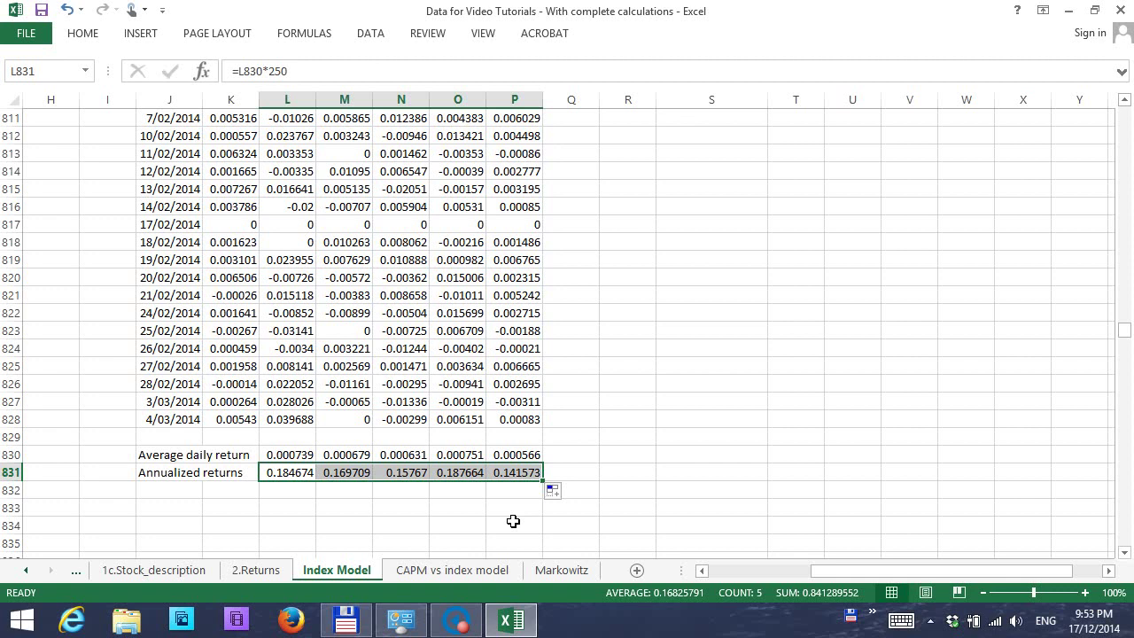
# Copy the annualized returns in L831:P831 of the Index Model sheet and select B4 on the Markowitz sheet
pyautogui.moveTo(1125, 330); pyautogui.dragTo(1126, 111)
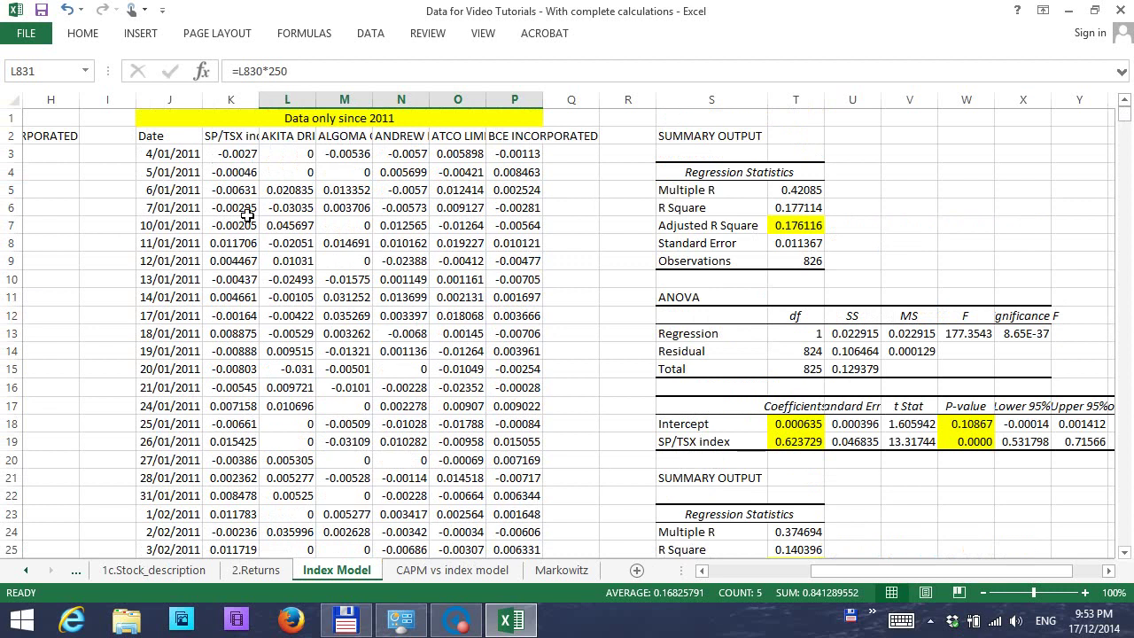
pyautogui.click(167, 156)
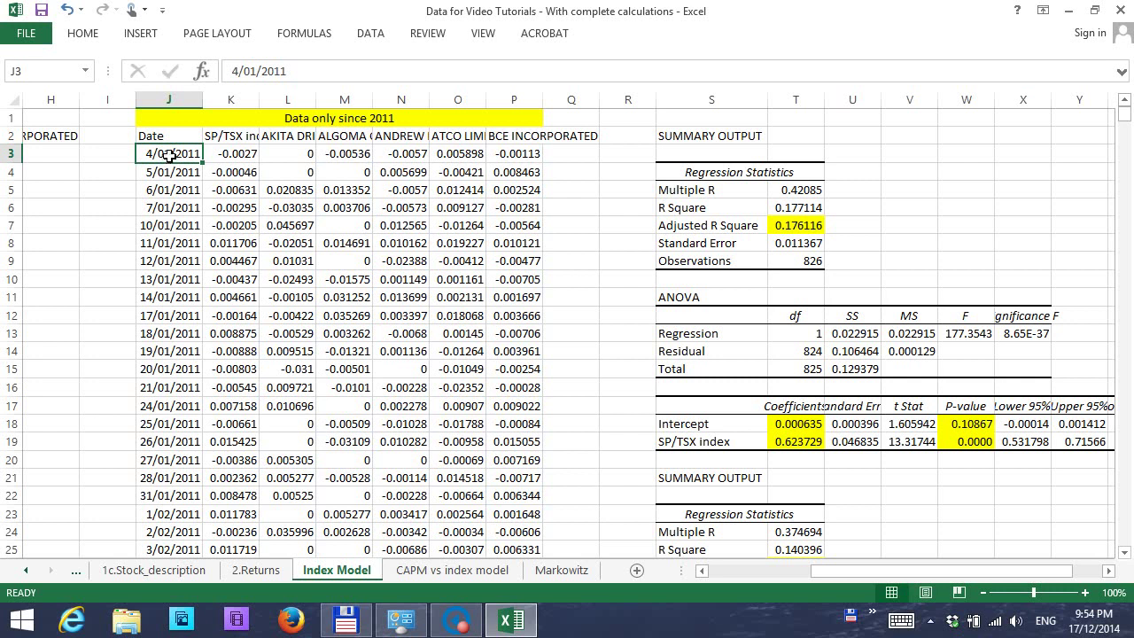
pyautogui.moveTo(1123, 127); pyautogui.dragTo(1129, 340)
pyautogui.moveTo(297, 437); pyautogui.dragTo(515, 443)
pyautogui.hotkey('ctrl', 'c')
pyautogui.click(546, 571)
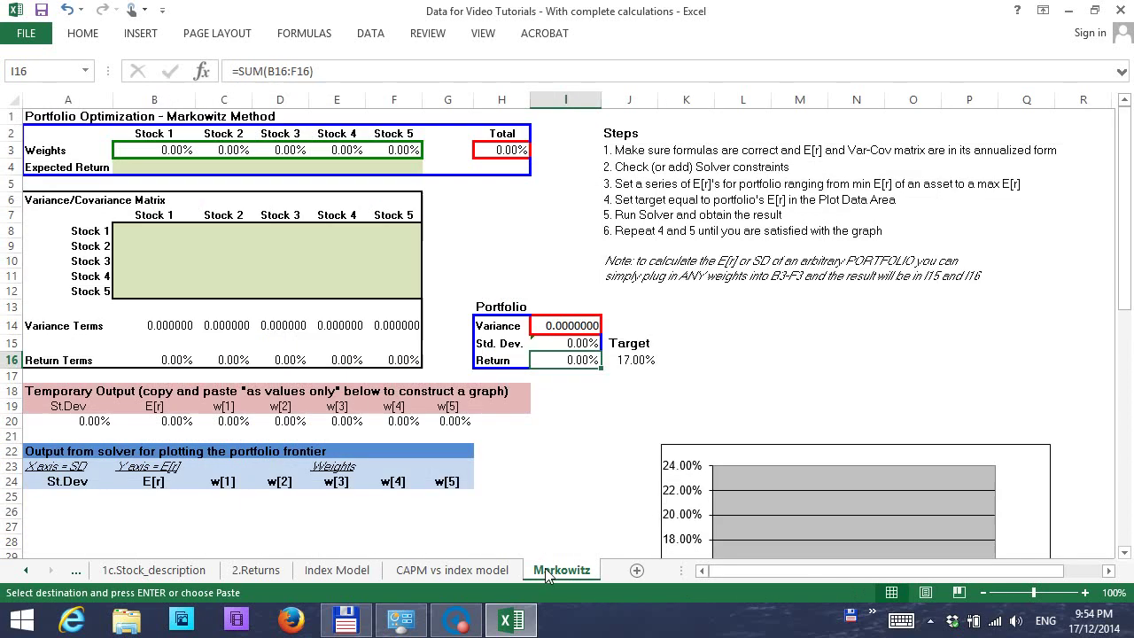
pyautogui.click(156, 168)
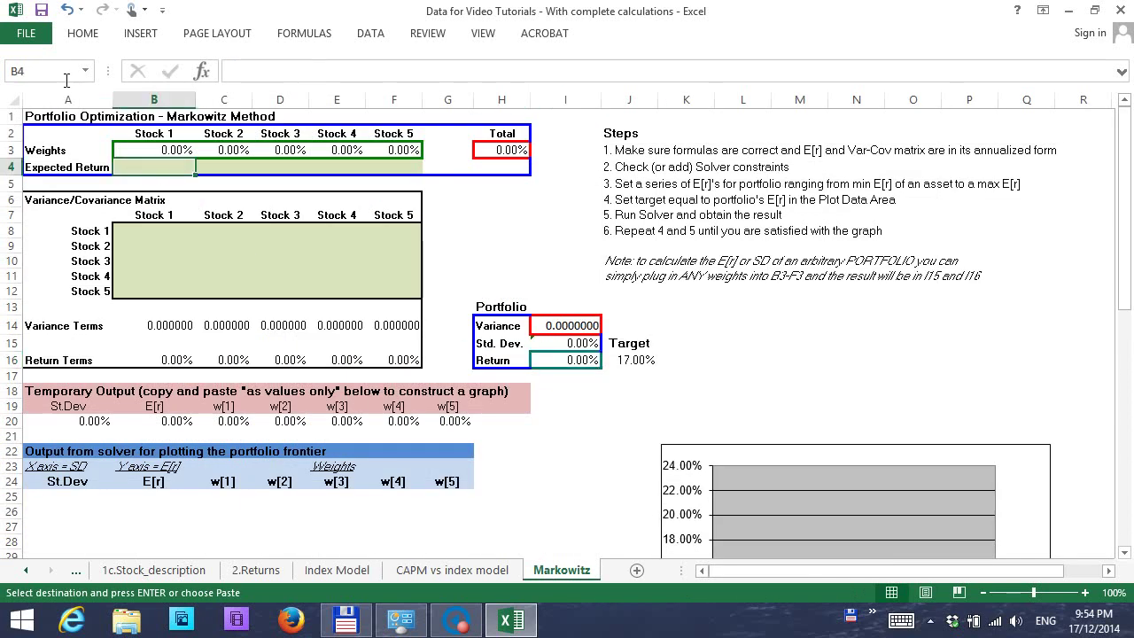
# Try pasting the copied annualized returns with their formulas into the Expected Return row from B4, and undo the paste
pyautogui.hotkey('ctrl', 'v')
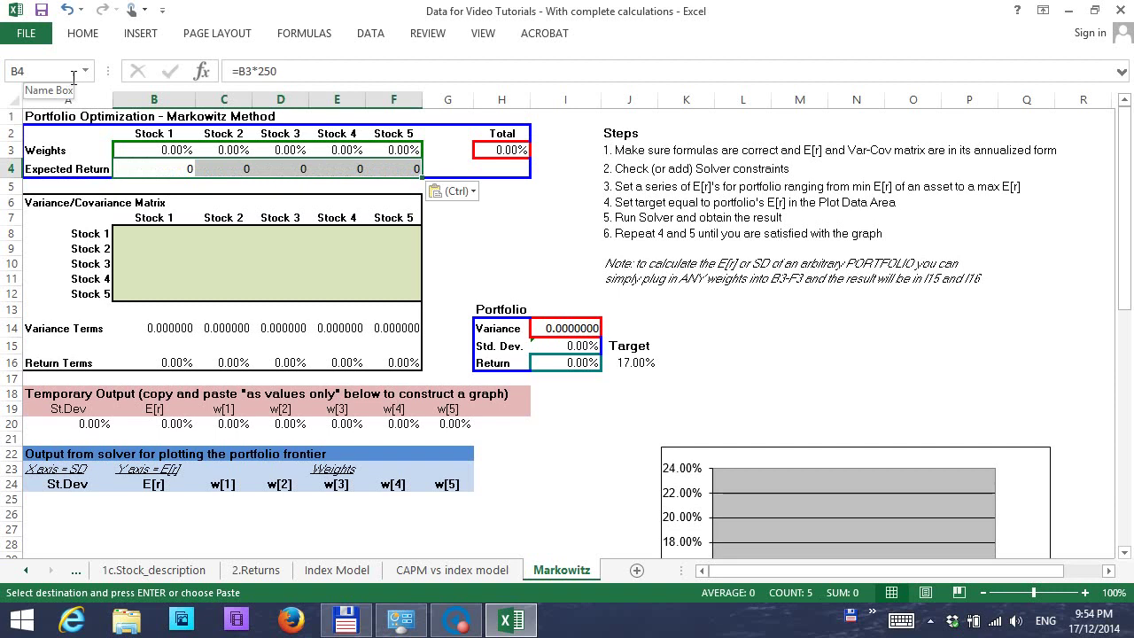
pyautogui.click(1122, 74)
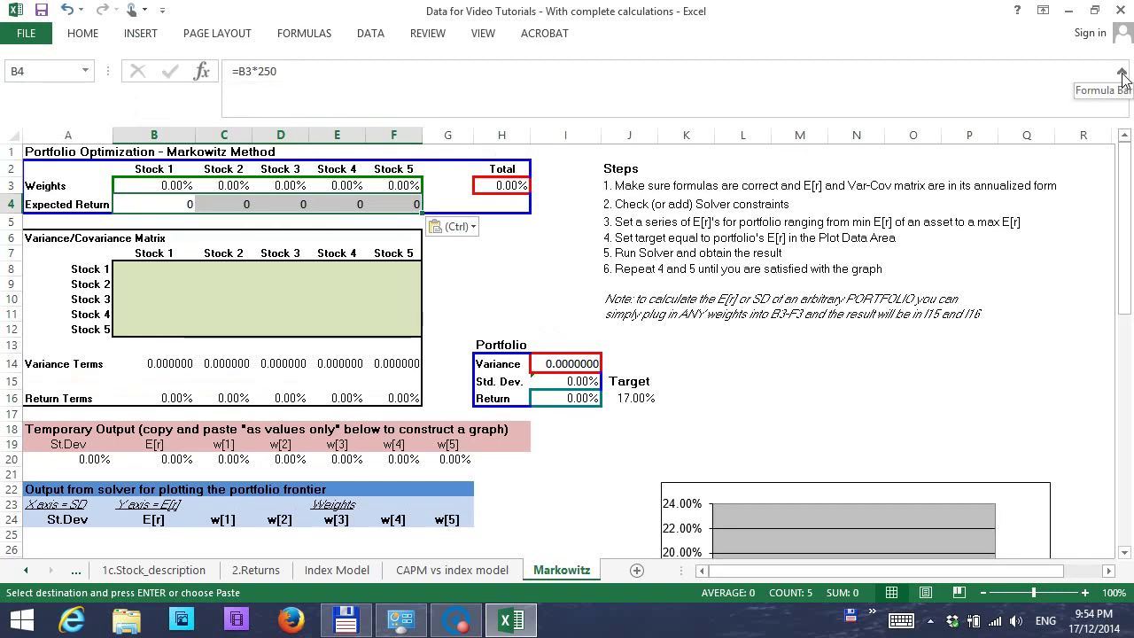
pyautogui.click(1122, 74)
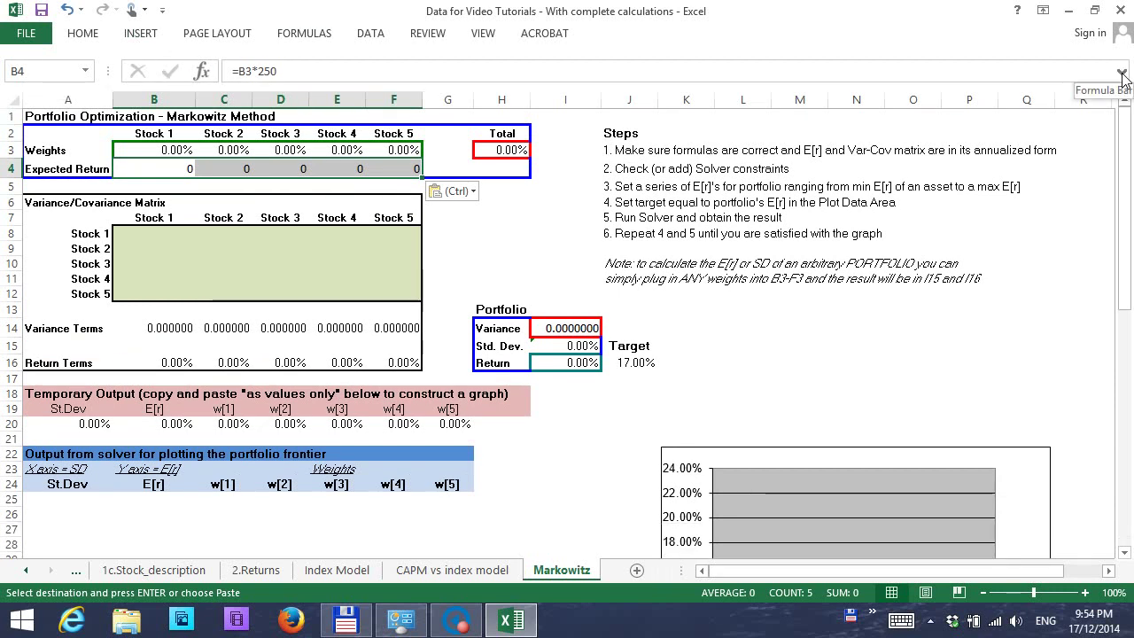
pyautogui.click(67, 9)
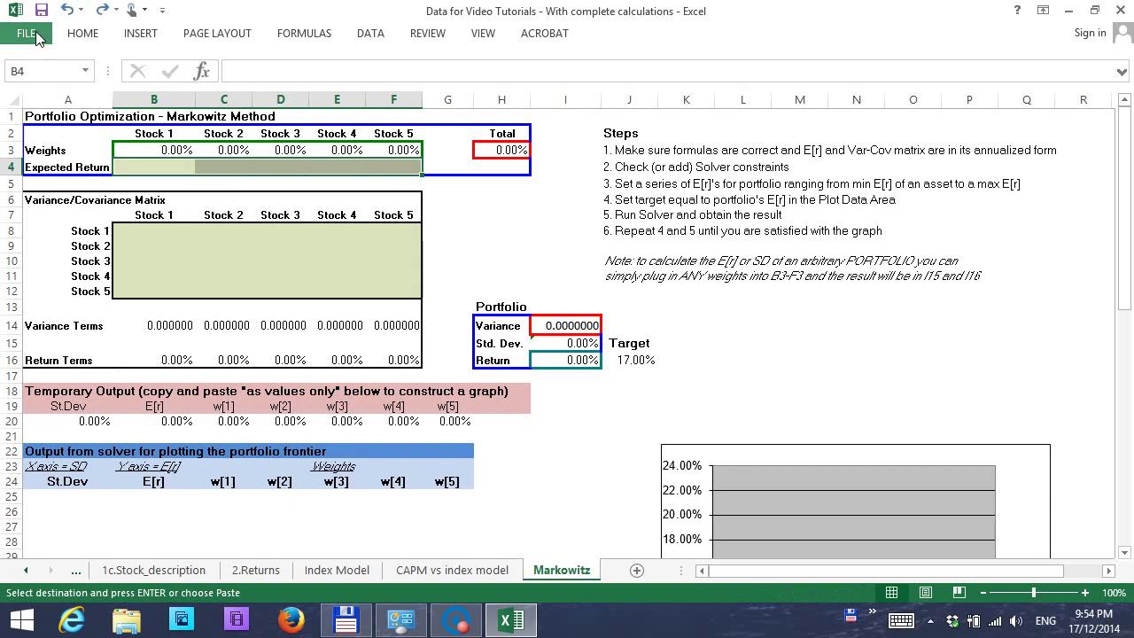
# Paste the copied annualized returns as values into the Expected Return cells B4:F4
pyautogui.click(78, 36)
pyautogui.click(25, 101)
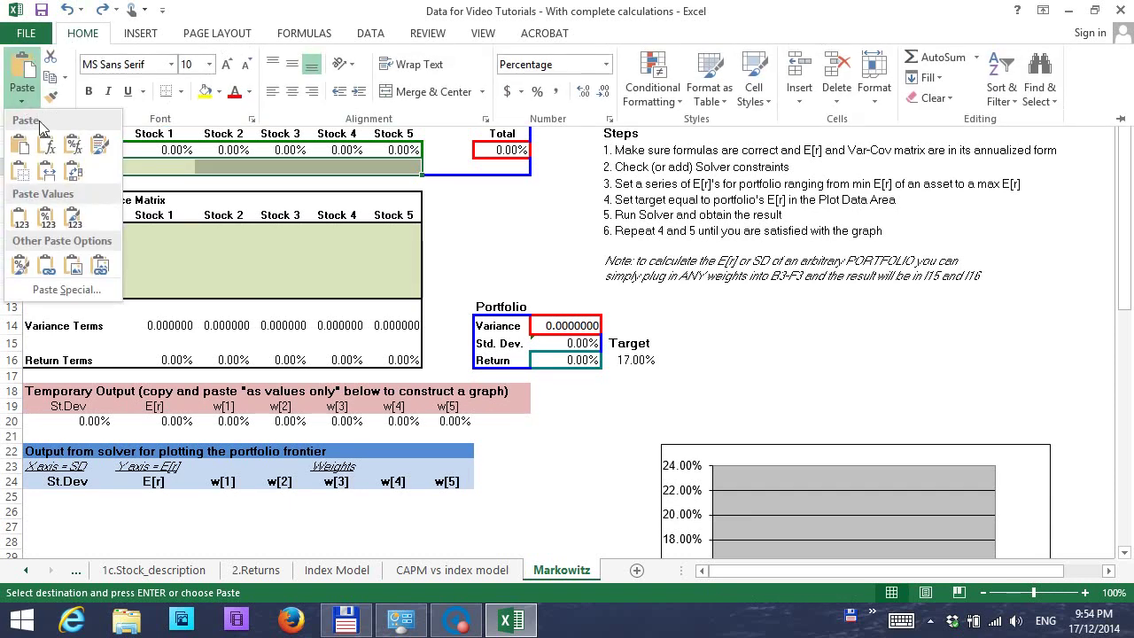
pyautogui.click(46, 217)
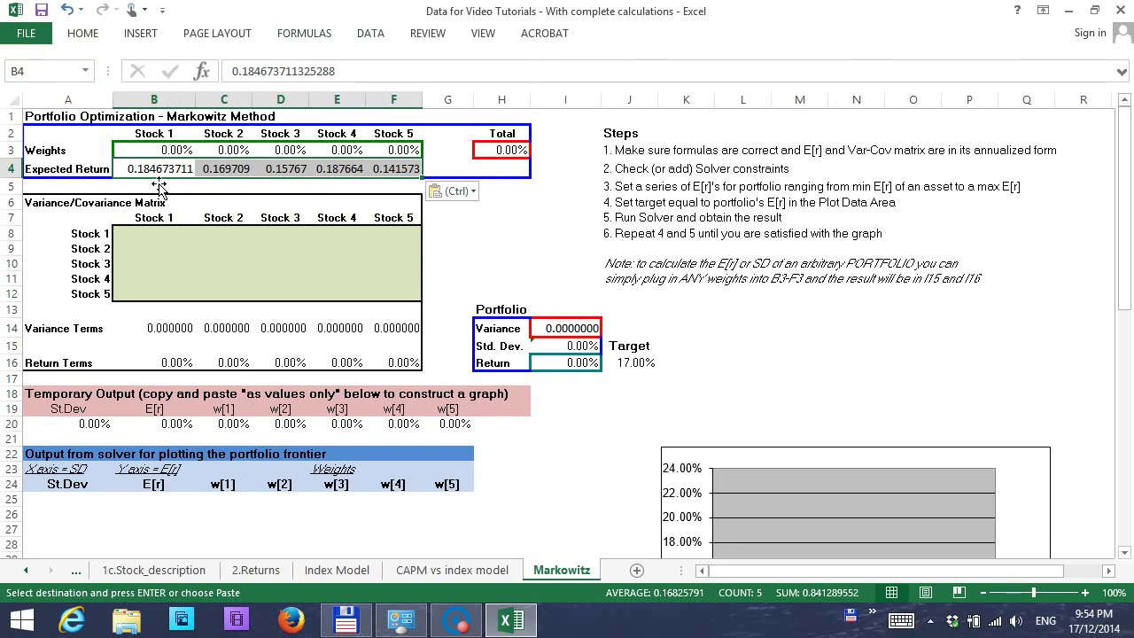
# Format the expected returns in B4:F4 as percentages with two decimal places
pyautogui.click(87, 37)
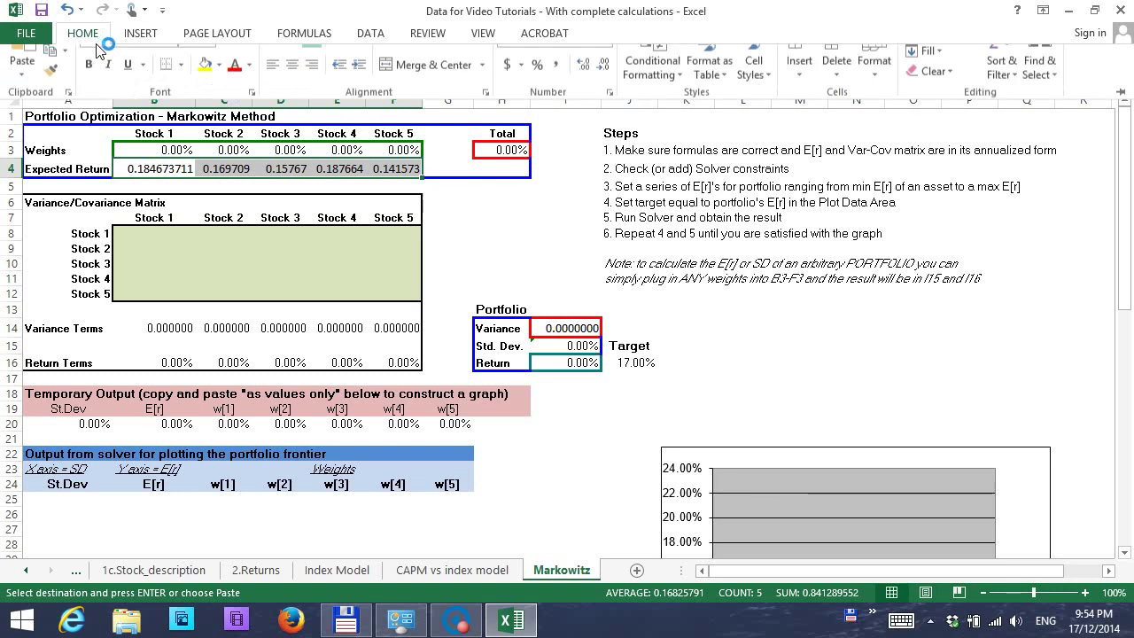
pyautogui.click(536, 93)
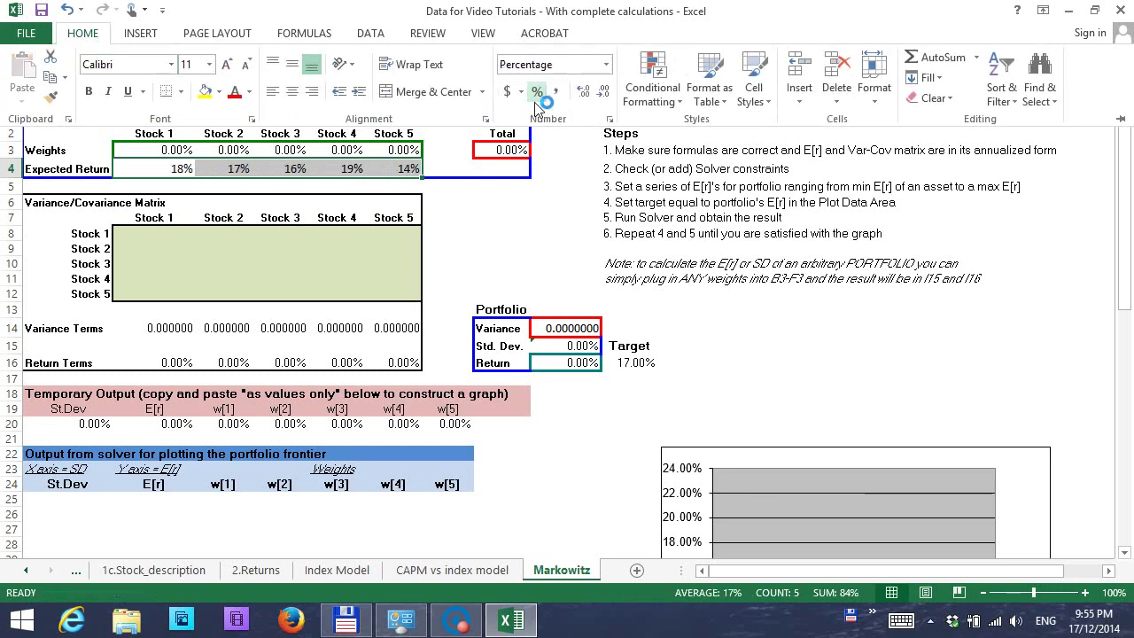
pyautogui.click(583, 92)
pyautogui.click(583, 92)
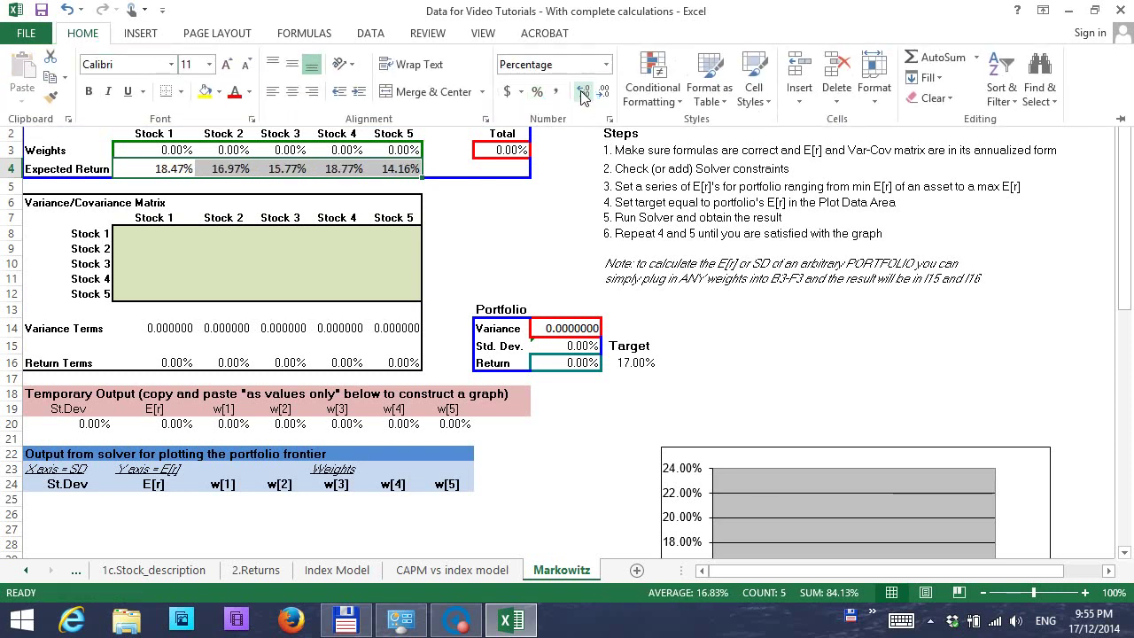
pyautogui.click(365, 241)
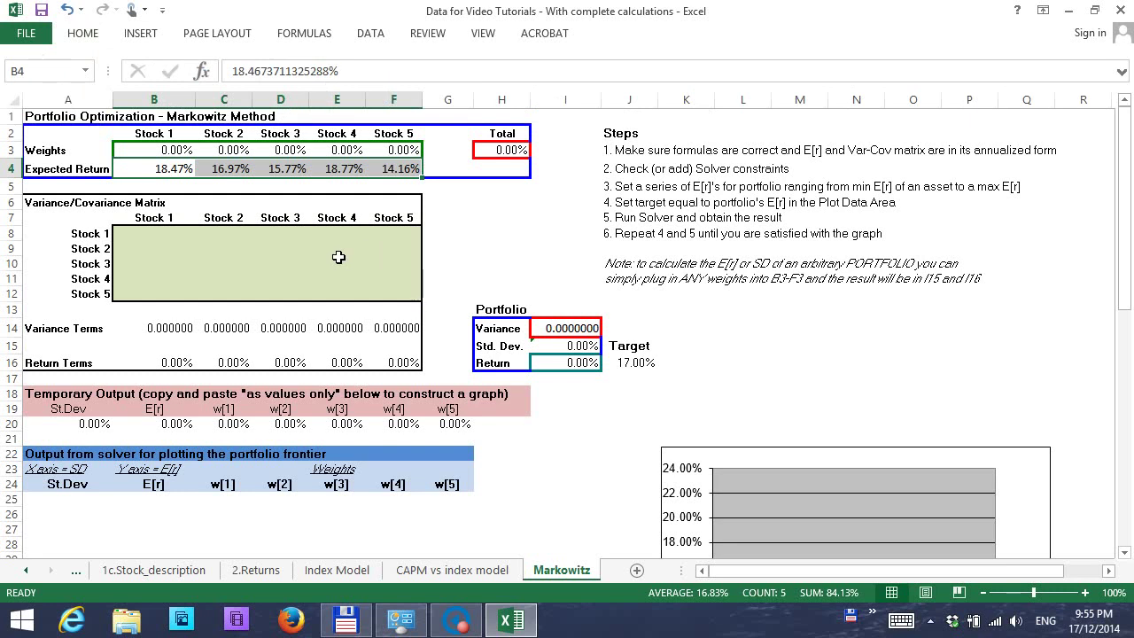
# Start the Covariance analysis tool on the Index Model sheet with the stock returns L3:P828 as input range
pyautogui.click(343, 574)
pyautogui.click(254, 479)
pyautogui.click(282, 477)
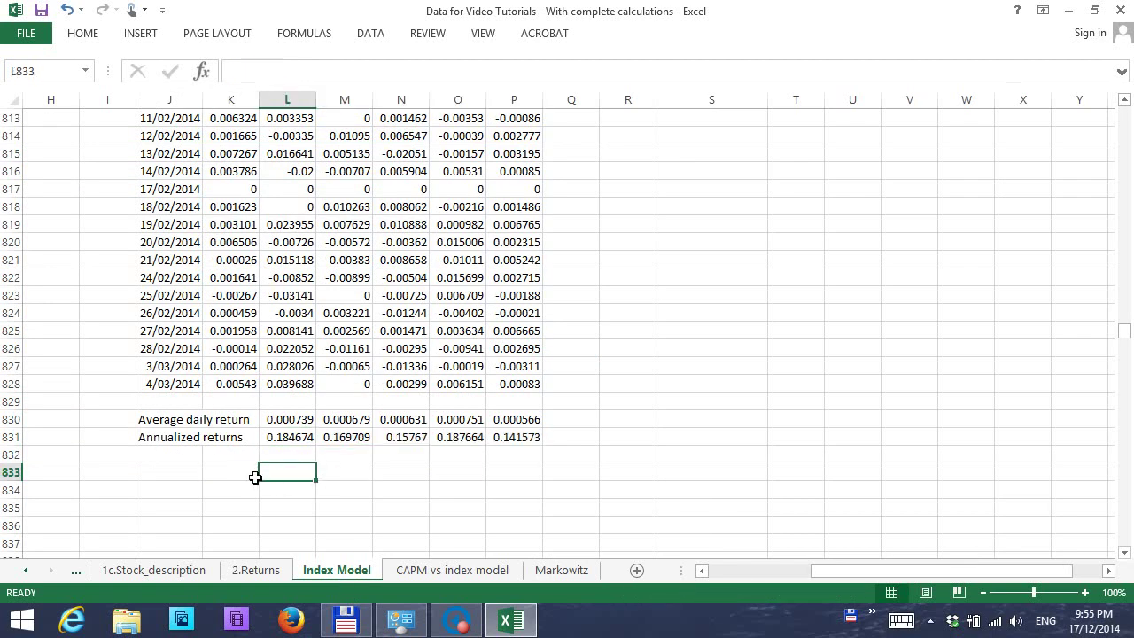
pyautogui.click(368, 35)
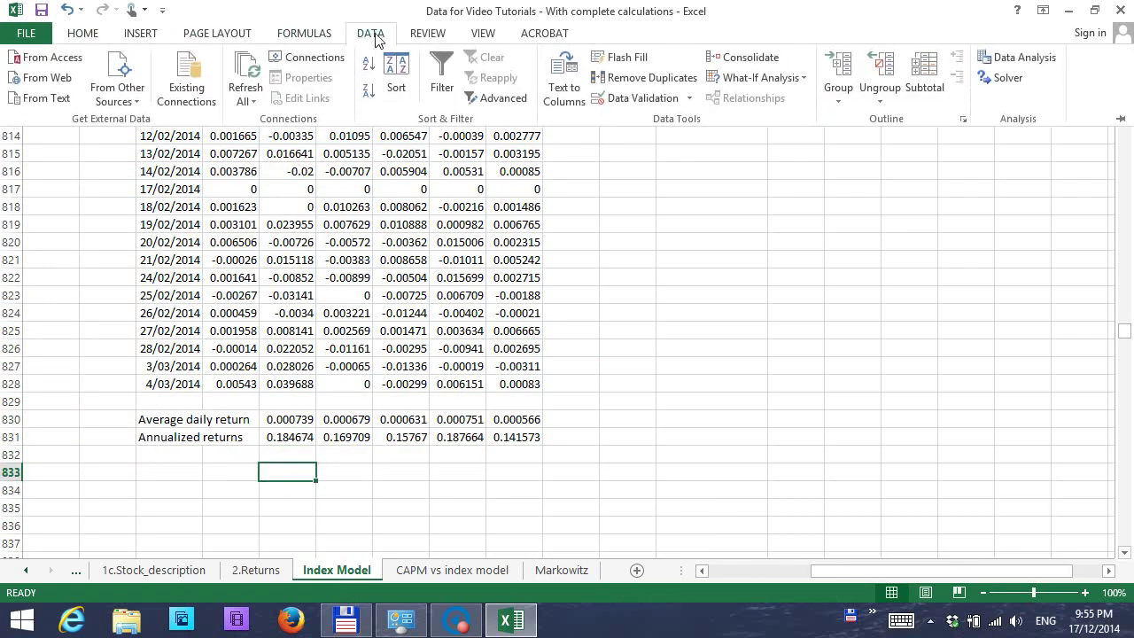
pyautogui.click(1019, 58)
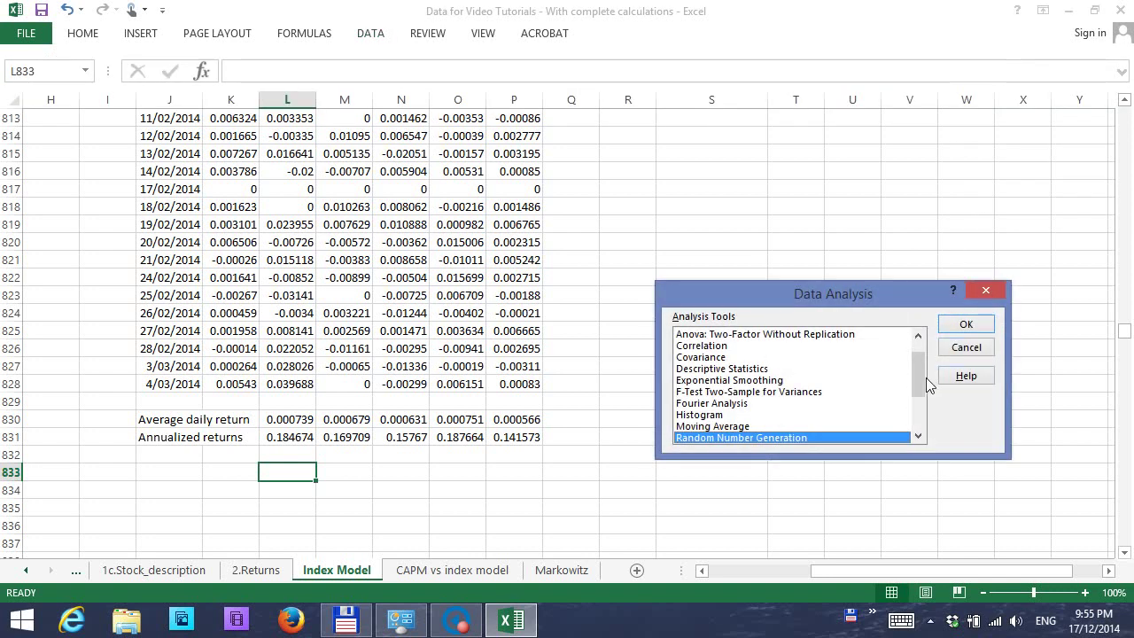
pyautogui.click(718, 358)
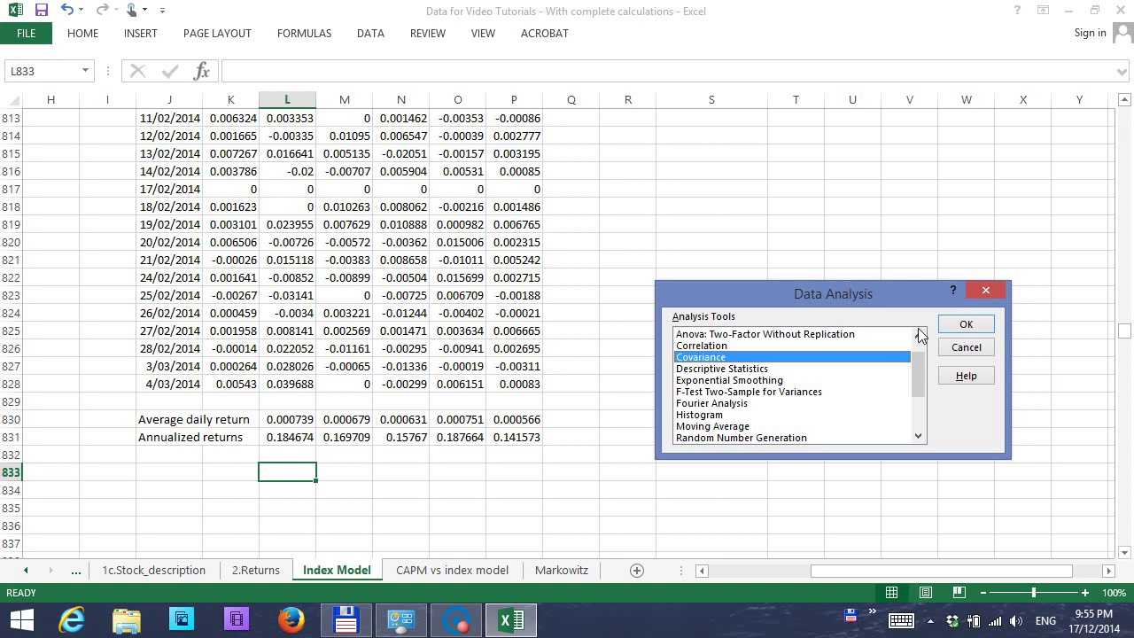
pyautogui.click(961, 325)
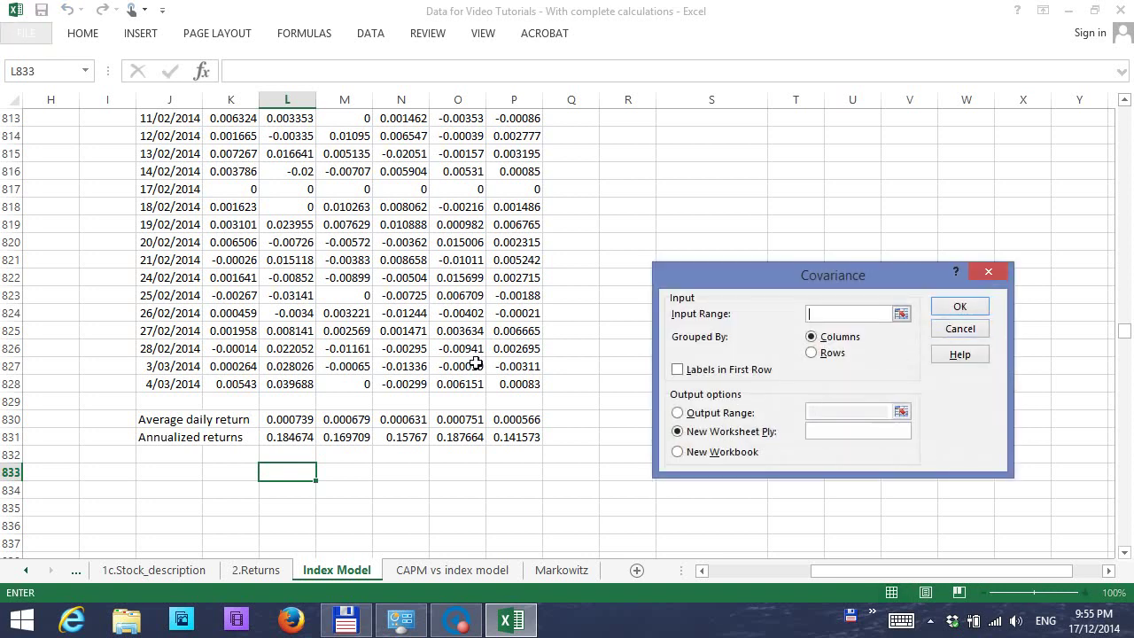
pyautogui.moveTo(529, 390); pyautogui.dragTo(303, 165)
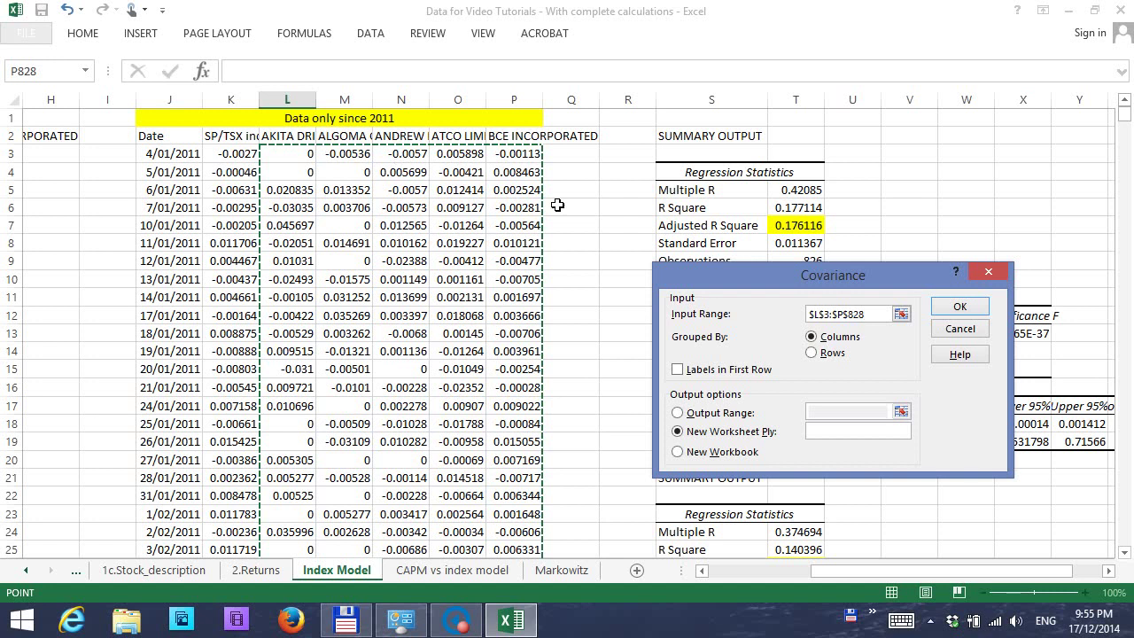
# Set the covariance output range to L833 on the same sheet and generate the matrix
pyautogui.click(712, 414)
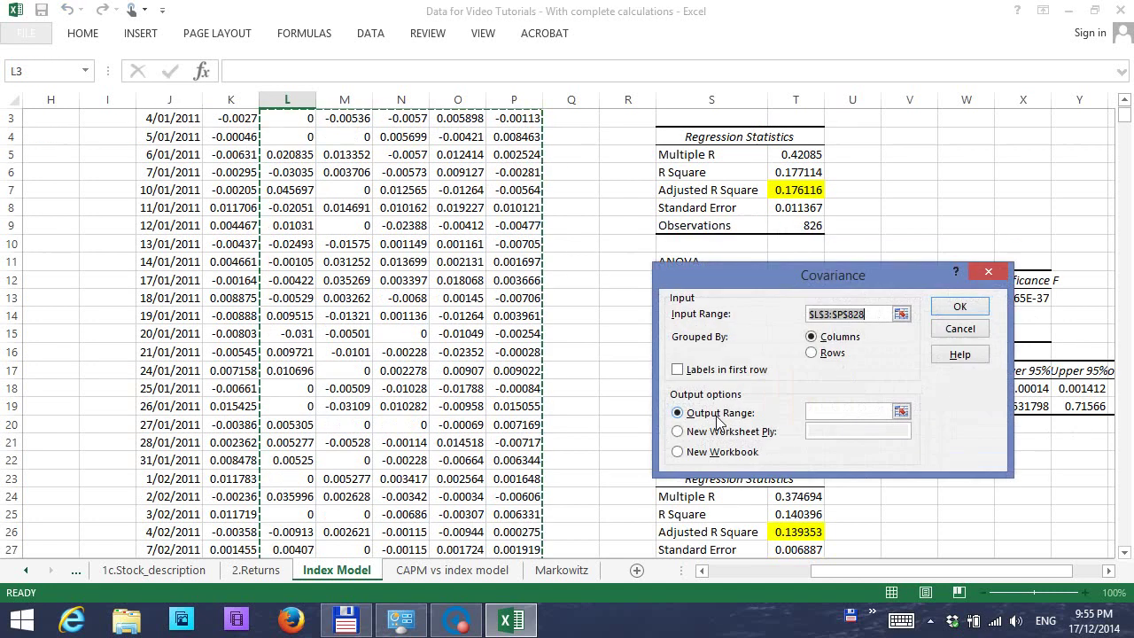
pyautogui.click(901, 413)
pyautogui.moveTo(1124, 121); pyautogui.dragTo(1125, 303)
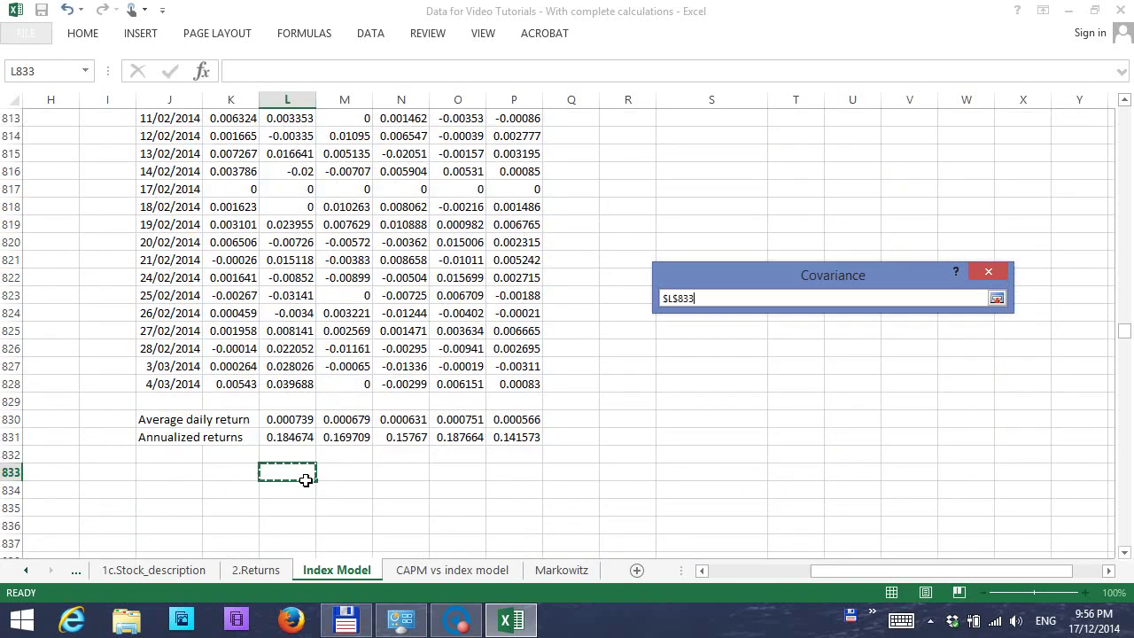
pyautogui.click(997, 298)
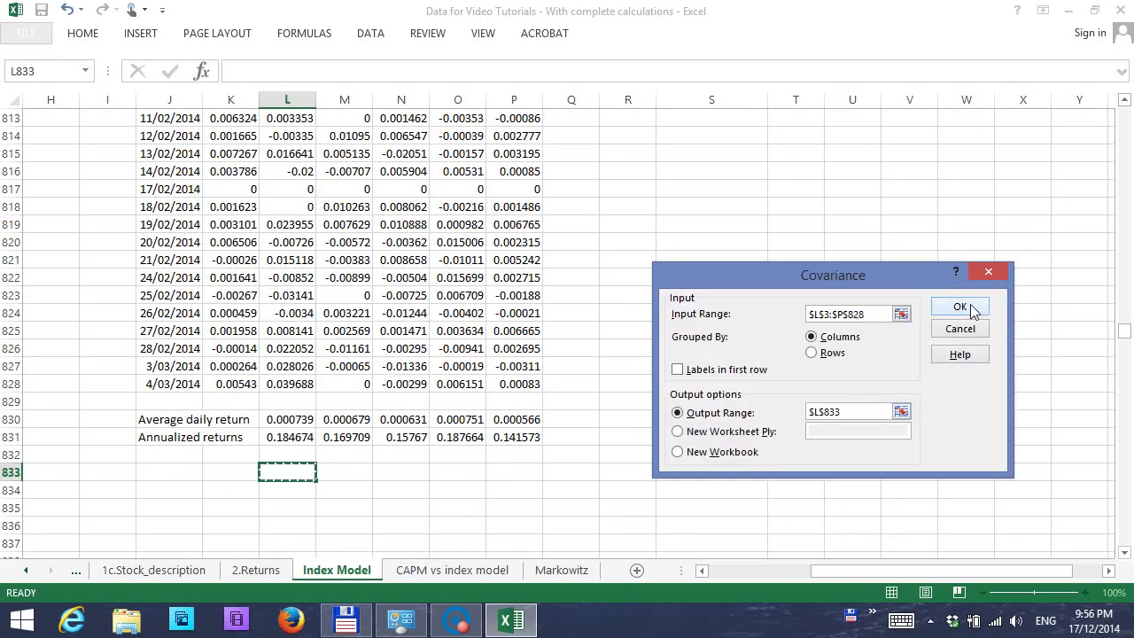
pyautogui.click(969, 306)
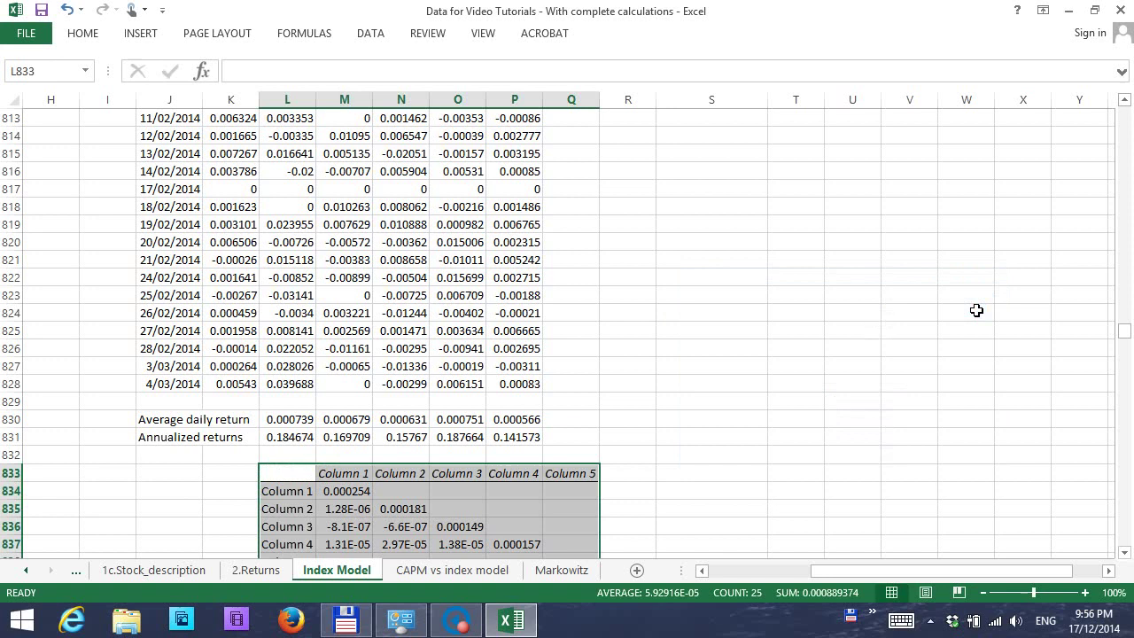
# Annualize the covariance matrix by entering =M834*250 in M840 and copying the formula across M840:Q844
pyautogui.click(1125, 553)
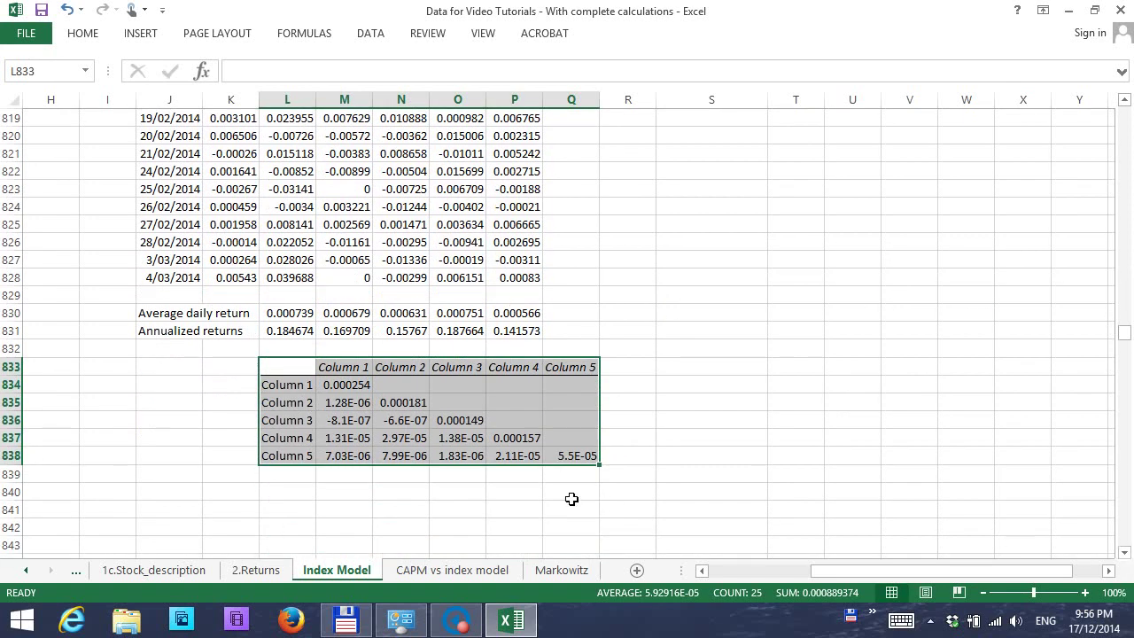
pyautogui.click(358, 498)
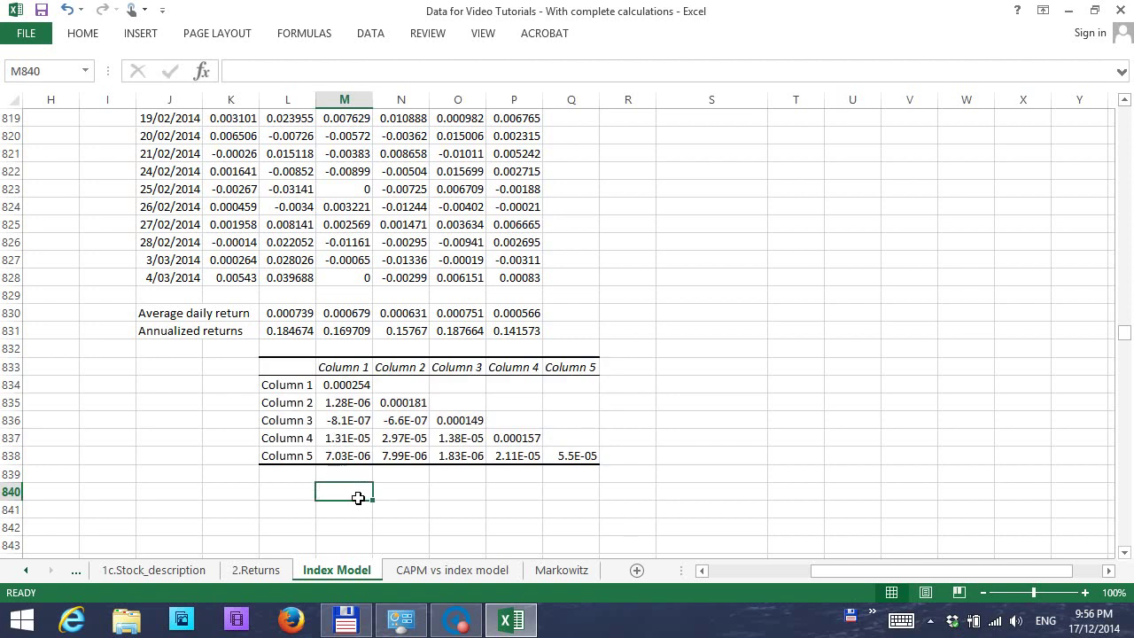
pyautogui.write('=')
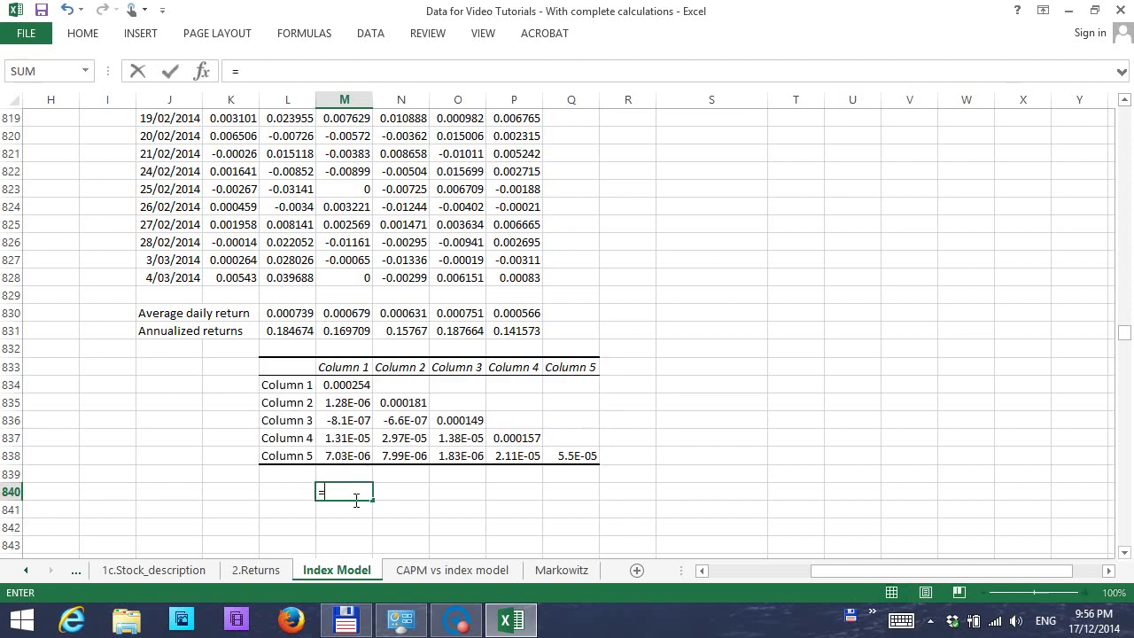
pyautogui.click(353, 390)
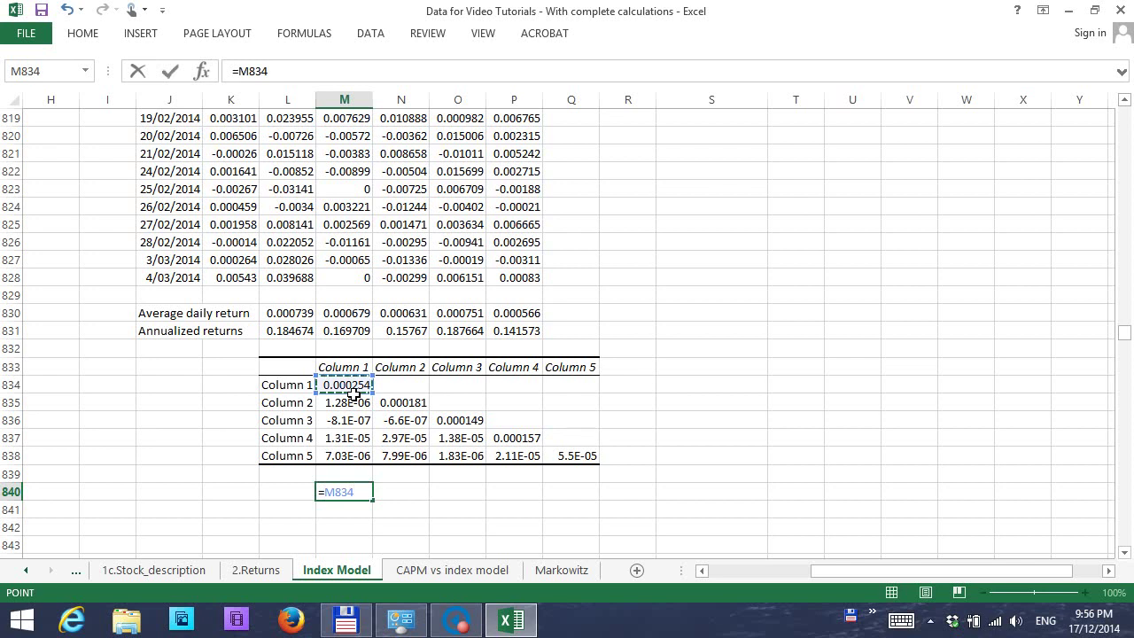
pyautogui.write('*250')
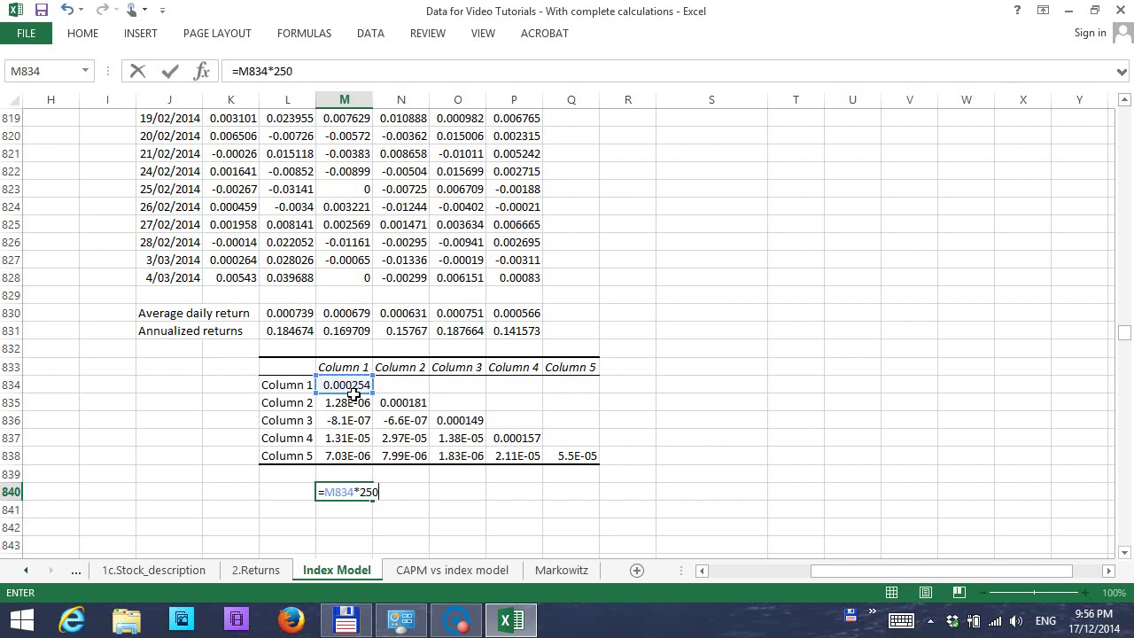
pyautogui.press('Return')
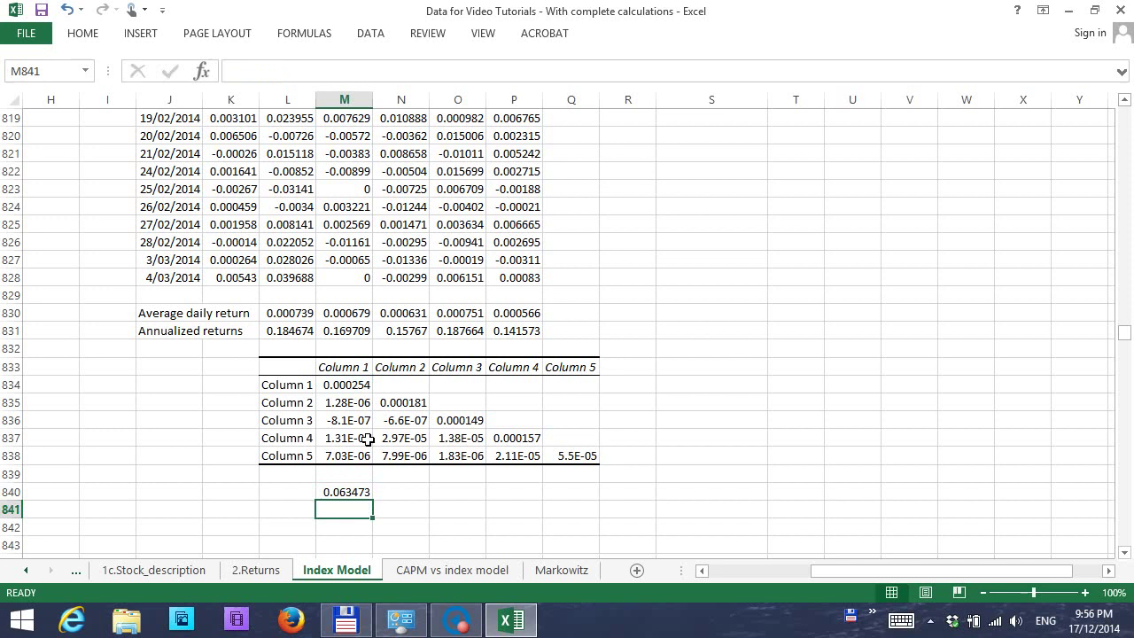
pyautogui.click(350, 498)
pyautogui.moveTo(376, 503); pyautogui.dragTo(601, 521)
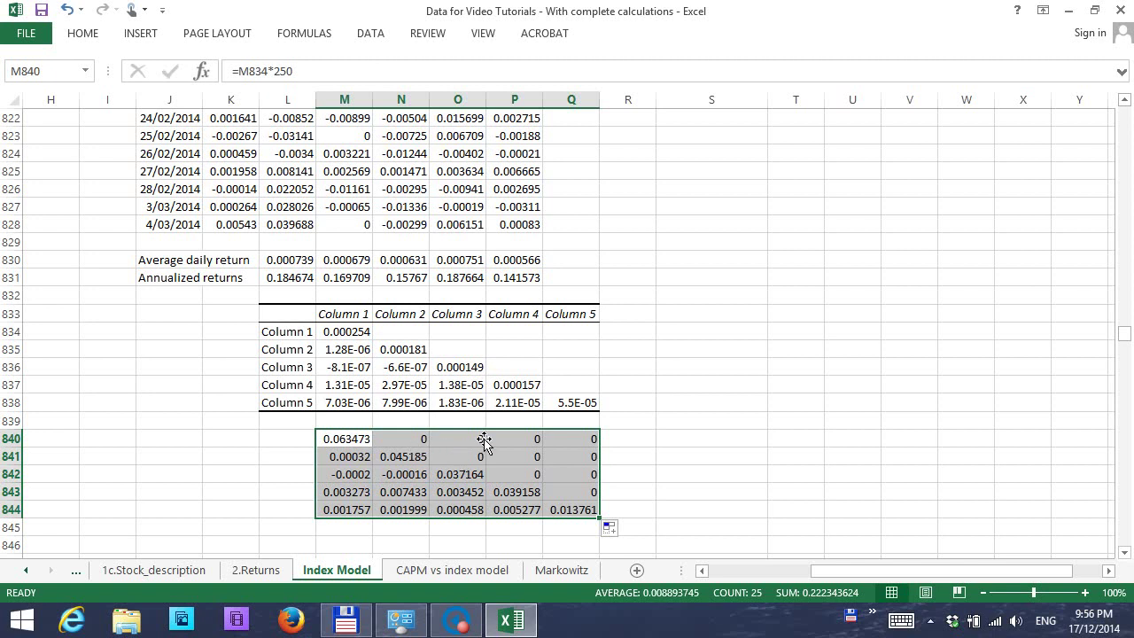
# Mirror the first column's covariances into row 834 by entering =M835 in N834 and =M836 in O834
pyautogui.click(418, 335)
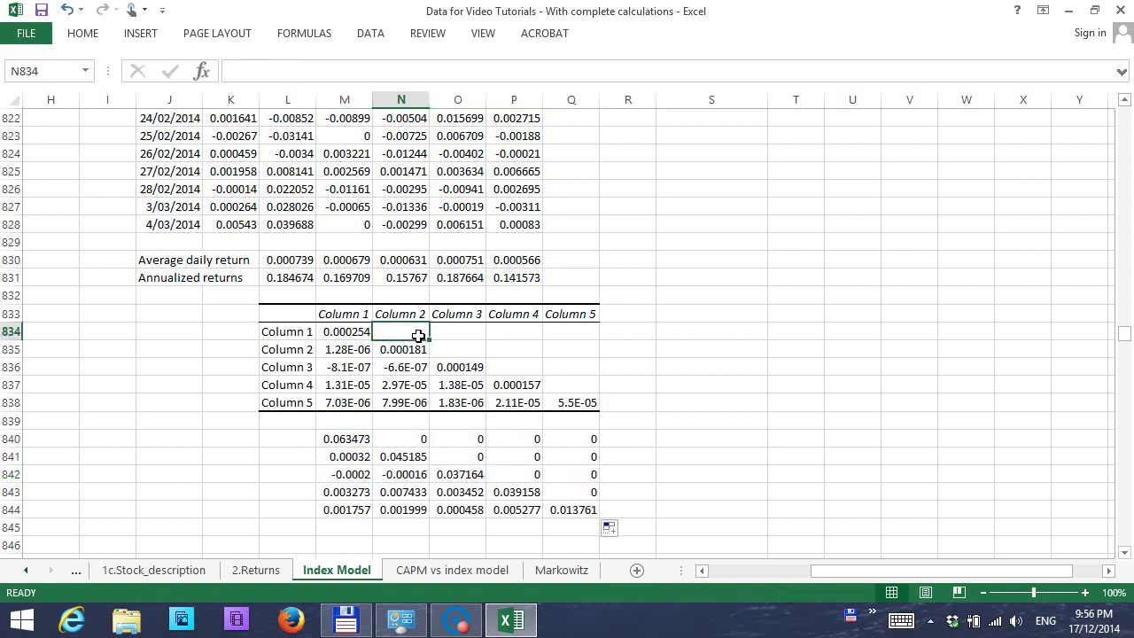
pyautogui.write('=')
pyautogui.click(359, 351)
pyautogui.press('Return')
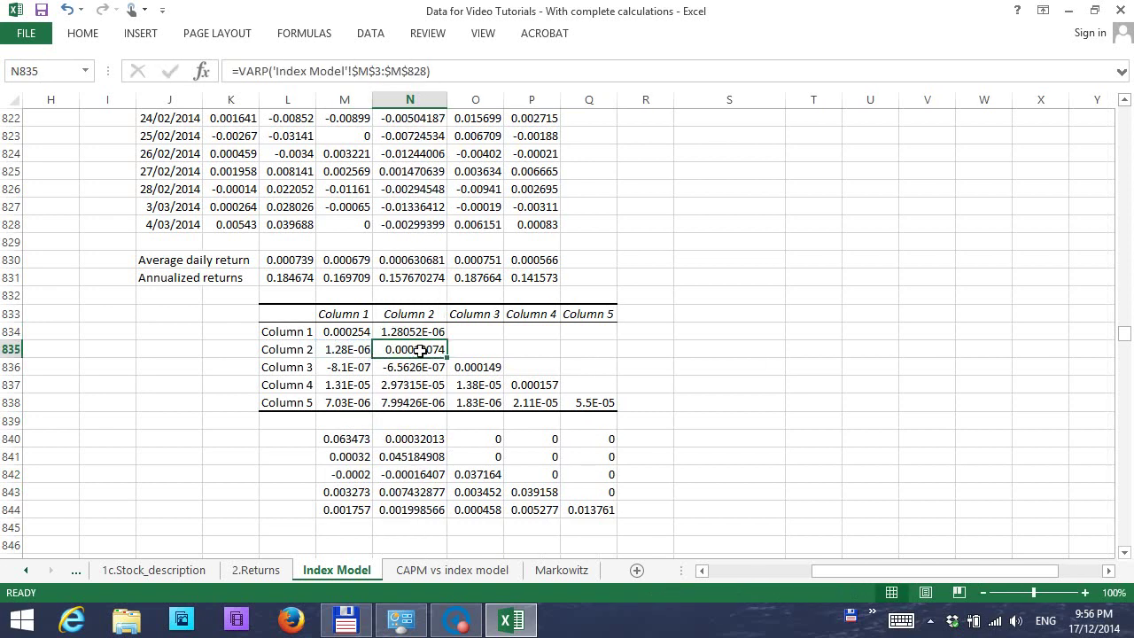
pyautogui.click(472, 338)
pyautogui.write('=')
pyautogui.click(353, 373)
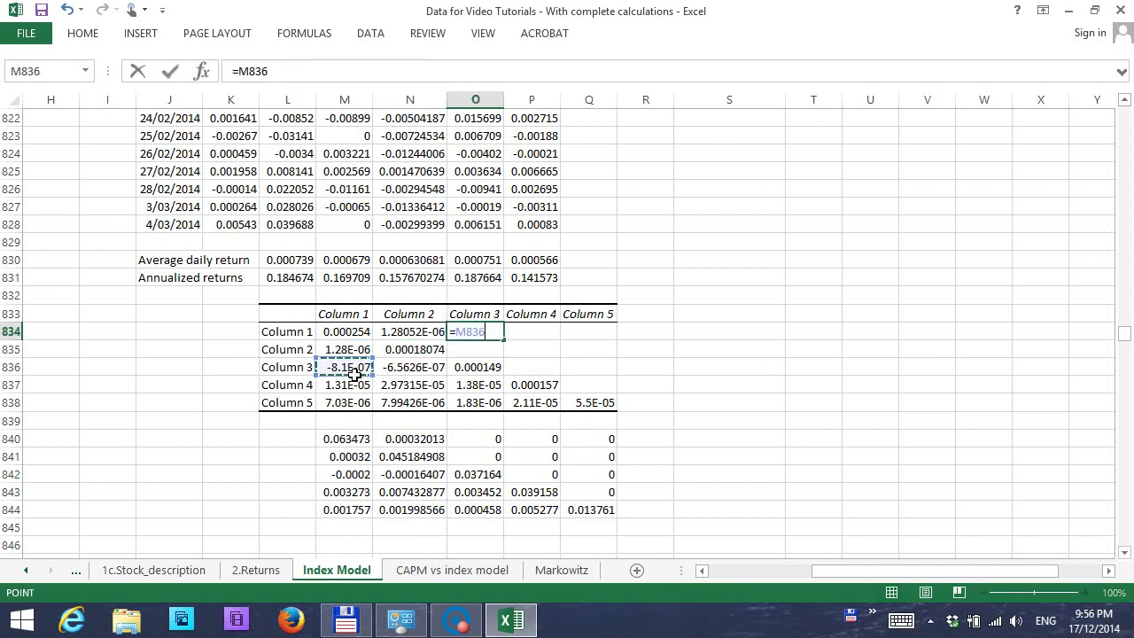
pyautogui.press('Return')
# Complete row 834 of the covariance matrix by entering =M837 in P834 and =M838 in Q834
pyautogui.click(553, 337)
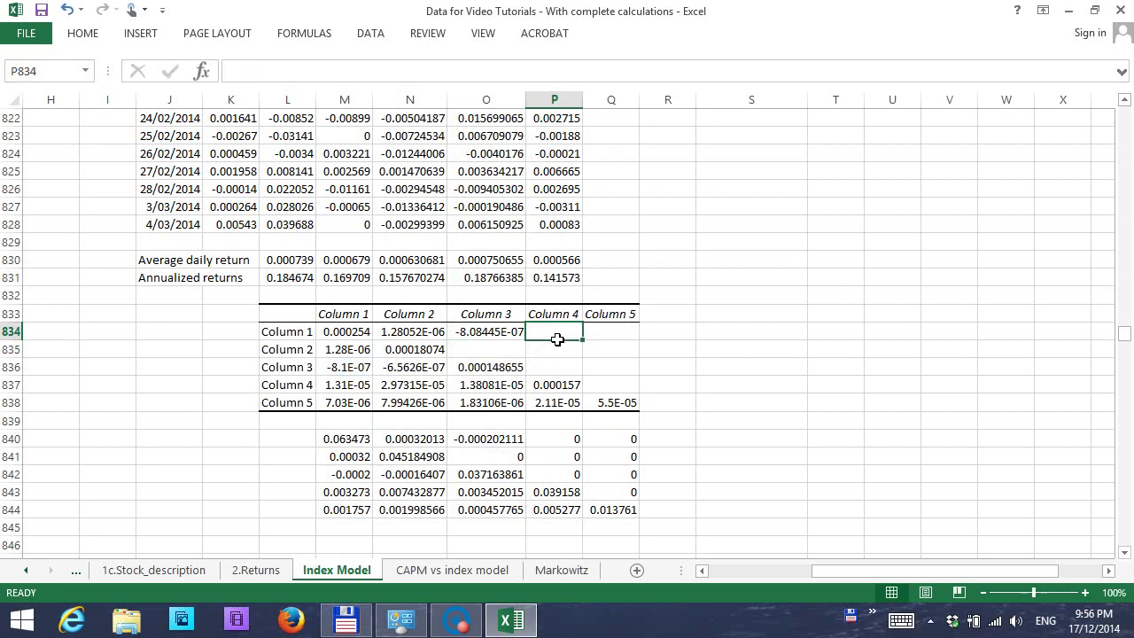
pyautogui.write('=')
pyautogui.click(329, 375)
pyautogui.press('Return')
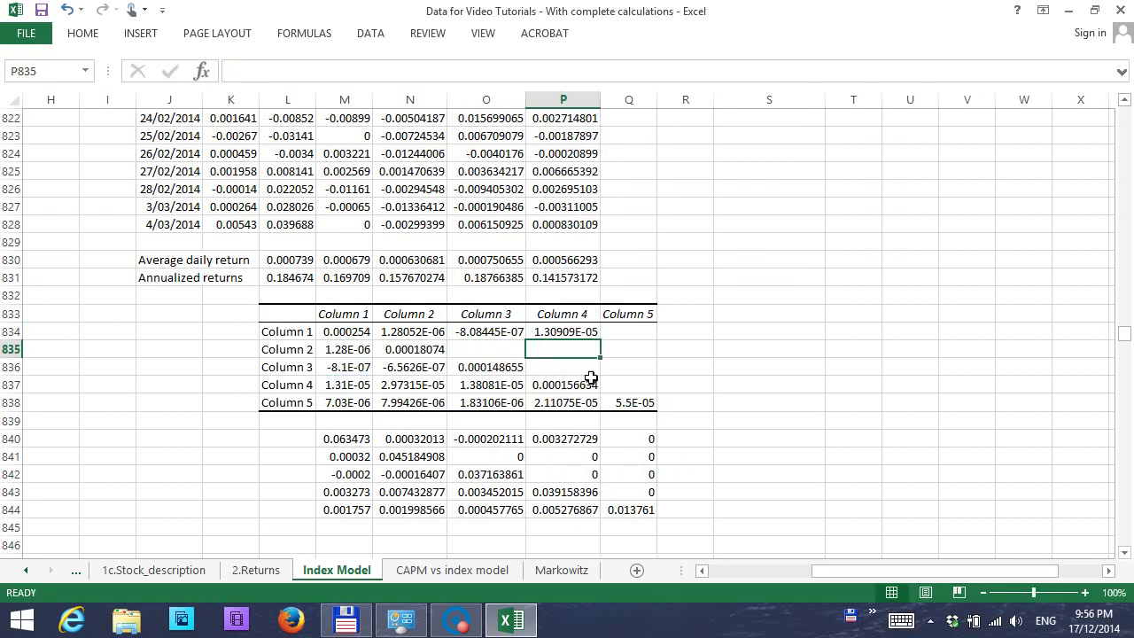
pyautogui.click(625, 336)
pyautogui.write('=')
pyautogui.click(363, 408)
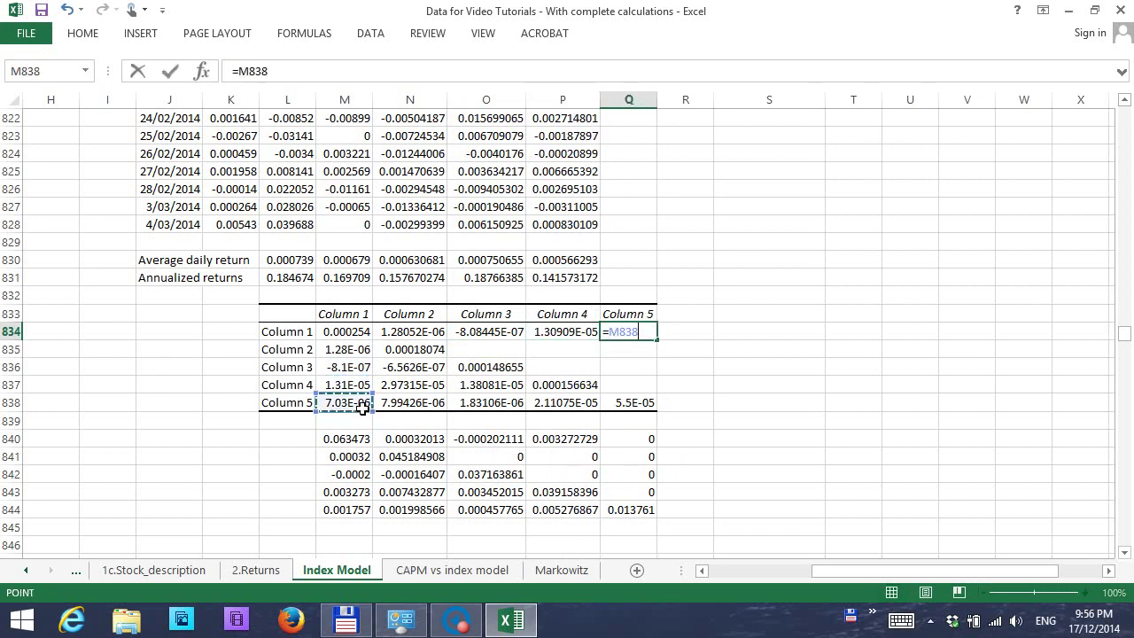
pyautogui.press('Return')
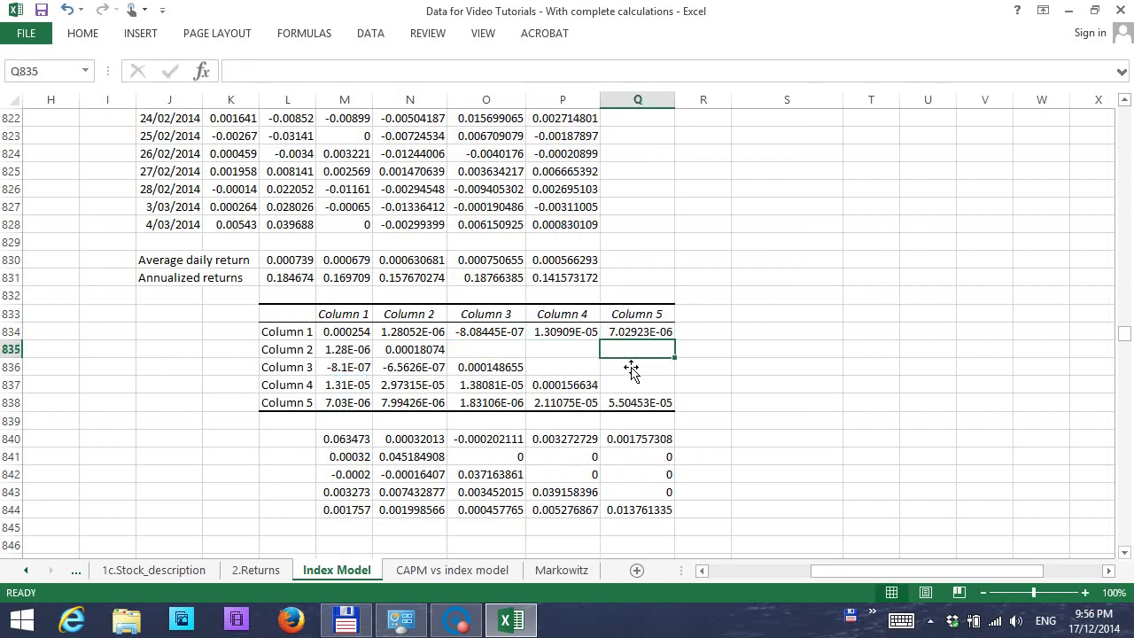
# Fill Q835, Q836 and Q837 of the covariance matrix with the mirrored references =N838, =O838 and =P838
pyautogui.write('=')
pyautogui.click(433, 410)
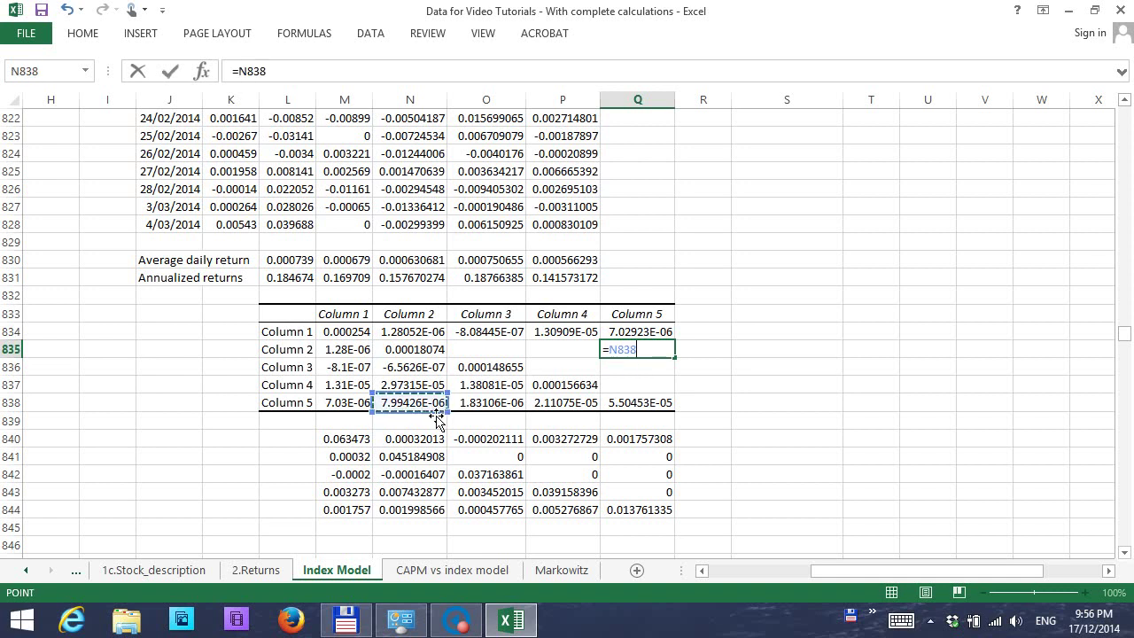
pyautogui.press('Return')
pyautogui.write('=')
pyautogui.click(490, 411)
pyautogui.press('Return')
pyautogui.write('=')
pyautogui.click(567, 403)
pyautogui.press('Return')
# Fill the Column 4 gaps of the covariance matrix by entering =O837 in P836 and =N837 in P835
pyautogui.click(565, 374)
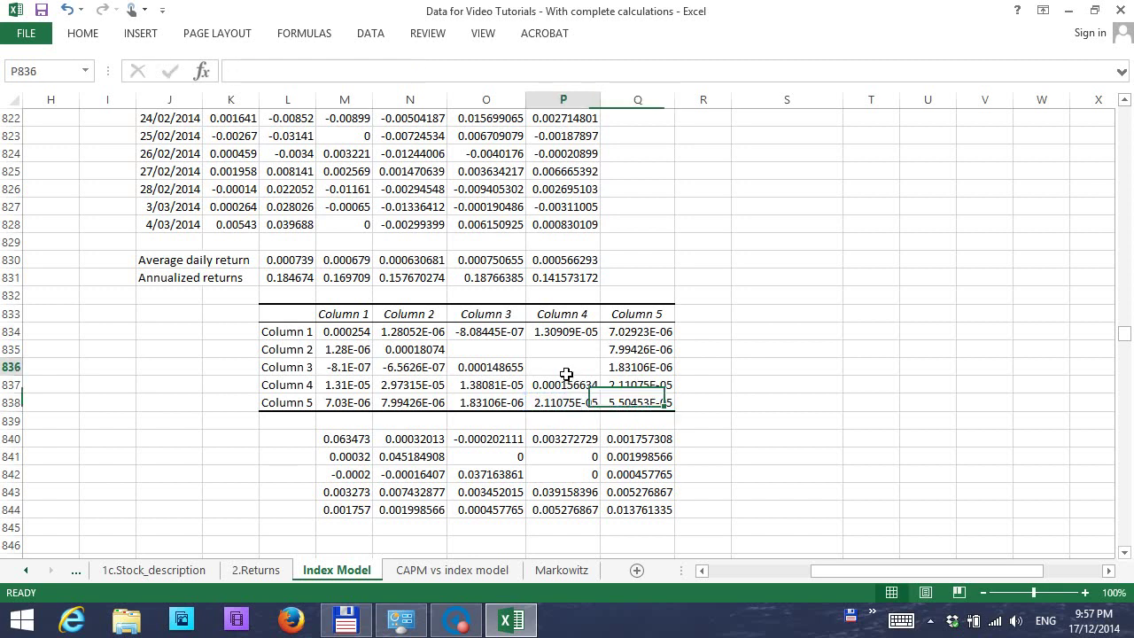
pyautogui.write('=')
pyautogui.click(499, 390)
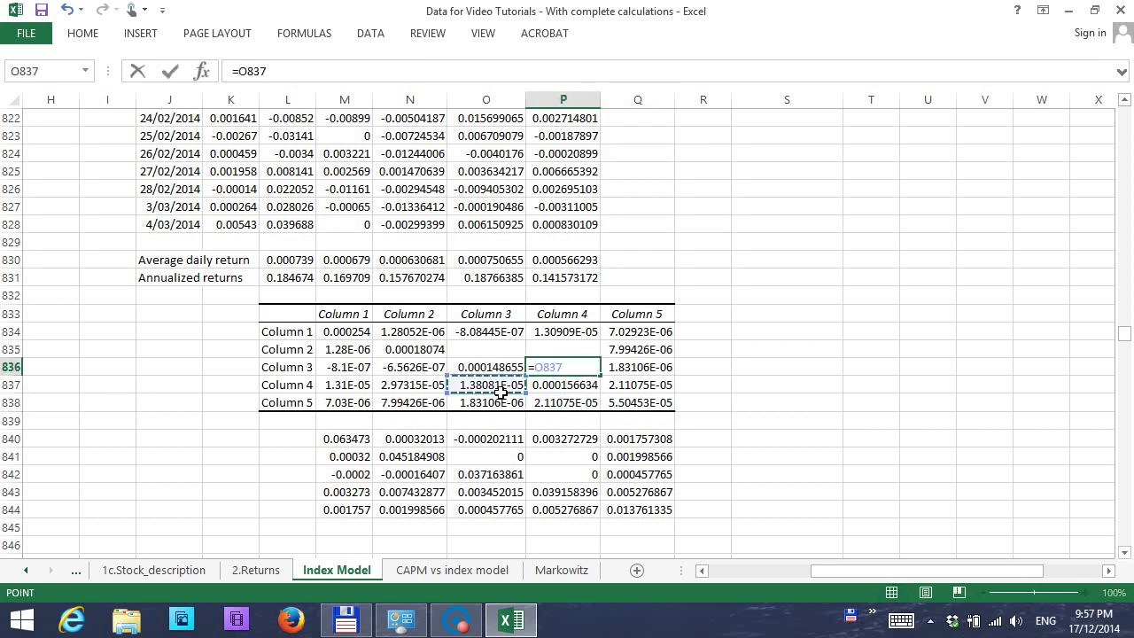
pyautogui.press('Return')
pyautogui.click(549, 355)
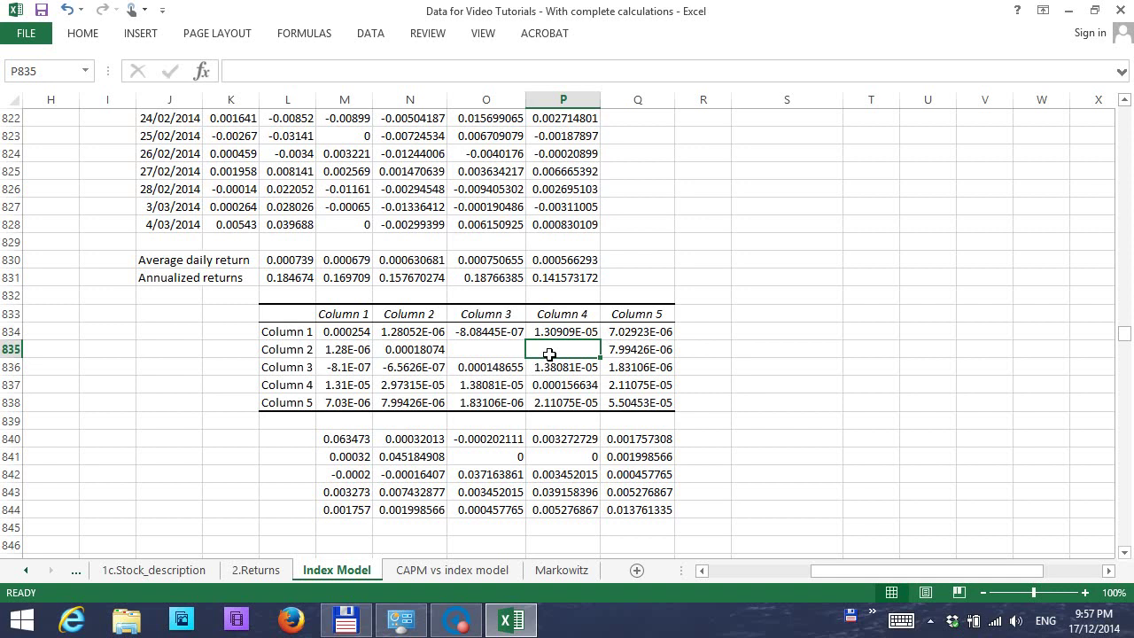
pyautogui.write('=')
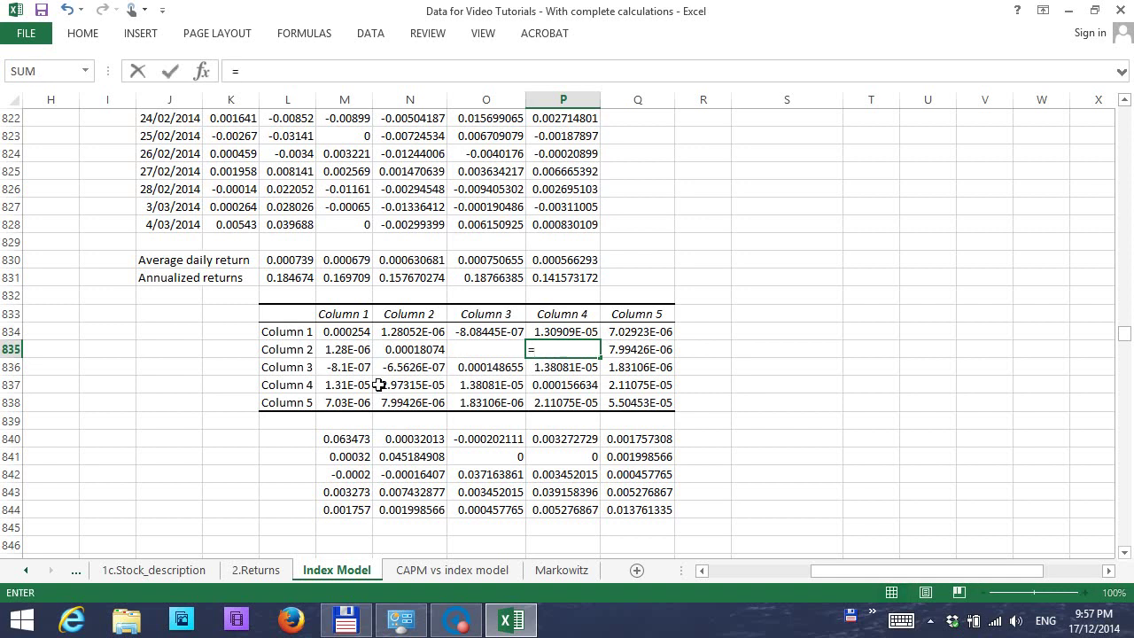
pyautogui.click(405, 388)
pyautogui.press('Return')
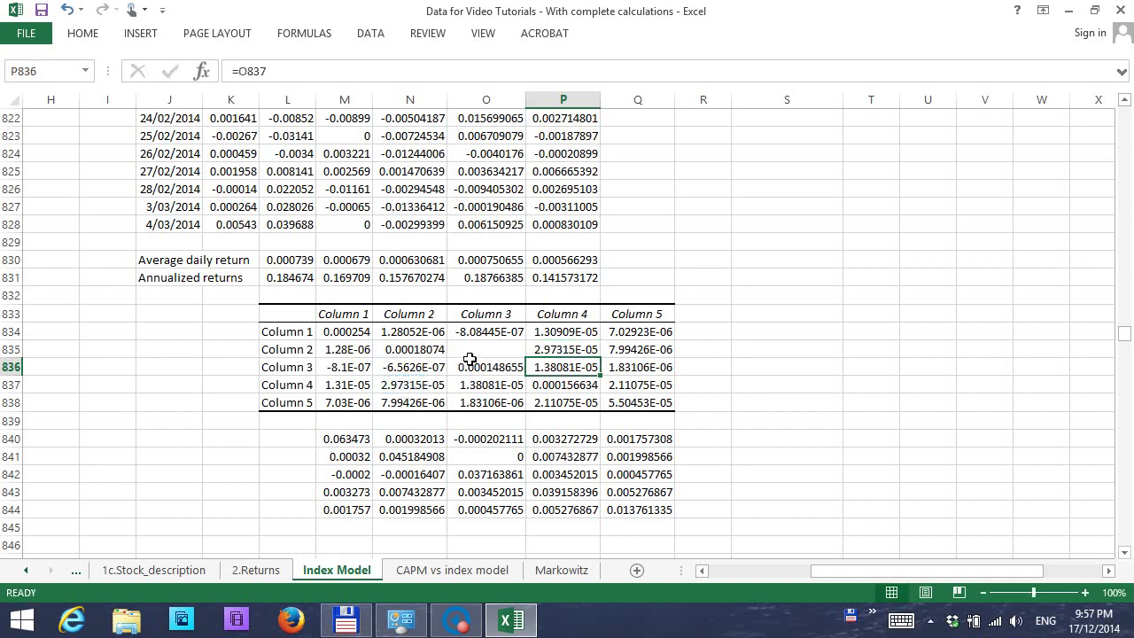
# Fill the remaining empty covariance cell O835 with =N836
pyautogui.click(472, 357)
pyautogui.write('=')
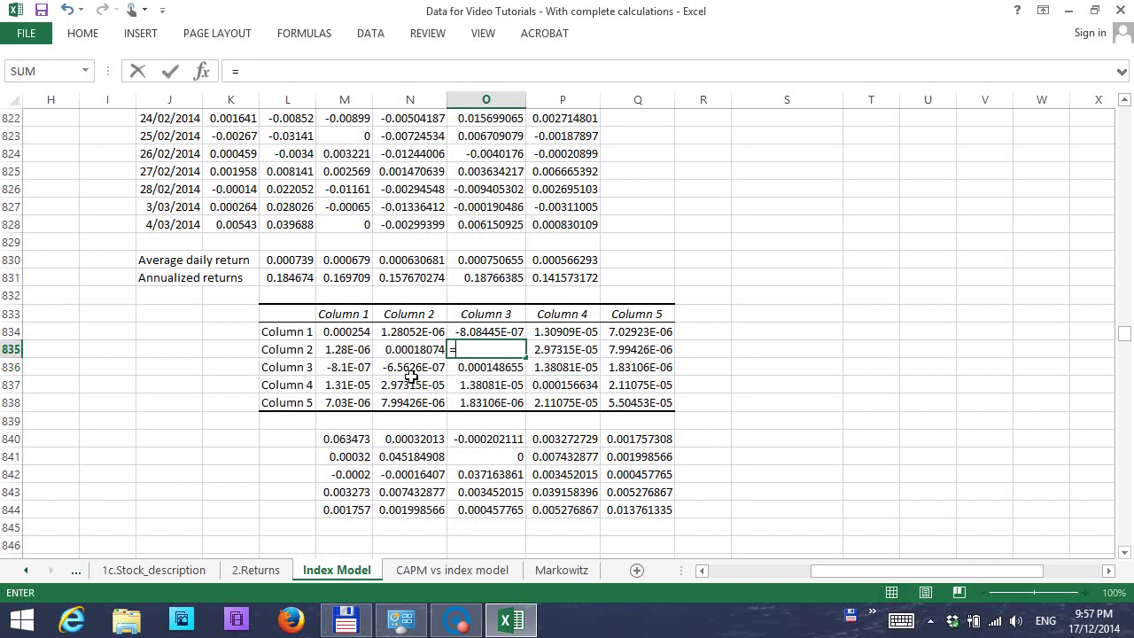
pyautogui.click(402, 376)
pyautogui.press('Return')
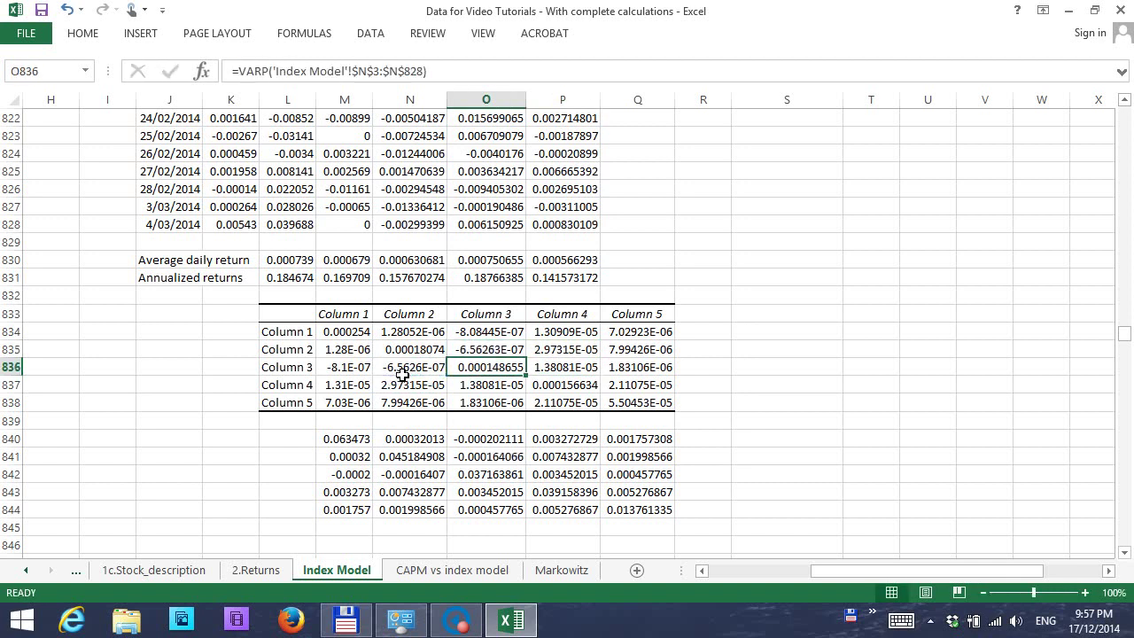
# Copy the annualized matrix M840:Q844 and paste it as values with source formatting at B8 of the Markowitz sheet
pyautogui.moveTo(347, 438); pyautogui.dragTo(652, 511)
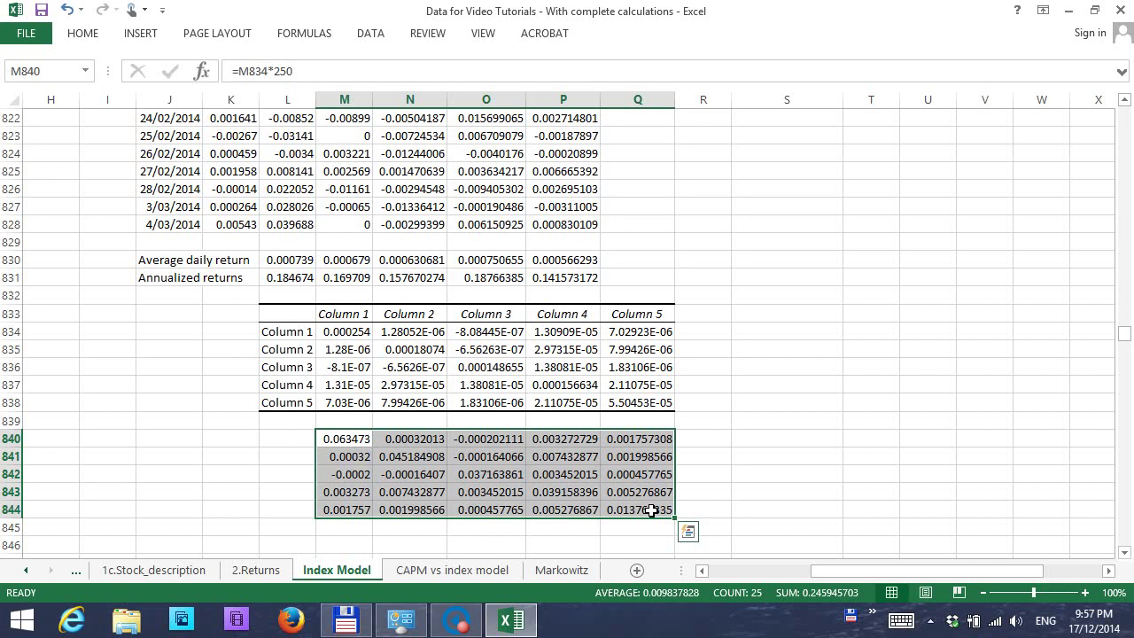
pyautogui.hotkey('ctrl', 'c')
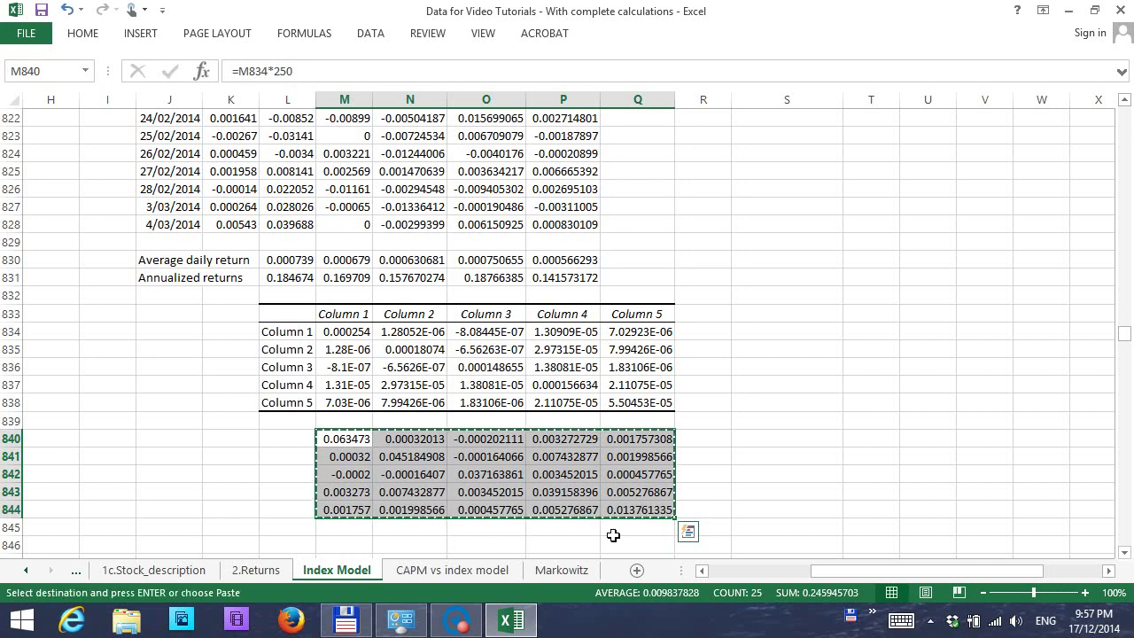
pyautogui.click(563, 571)
pyautogui.click(149, 234)
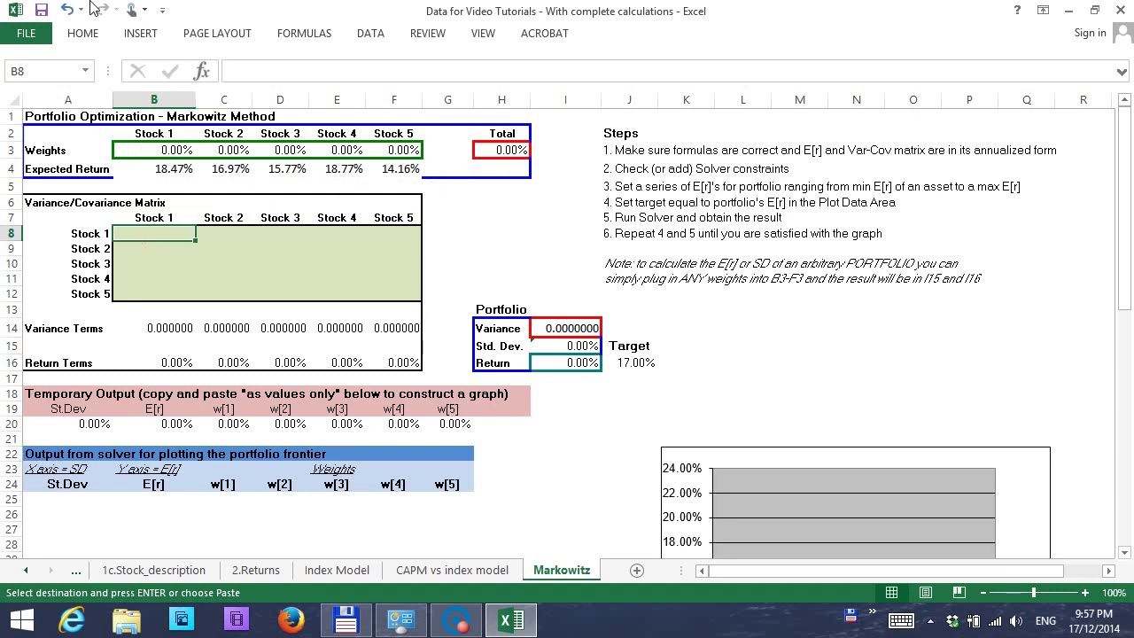
pyautogui.click(86, 34)
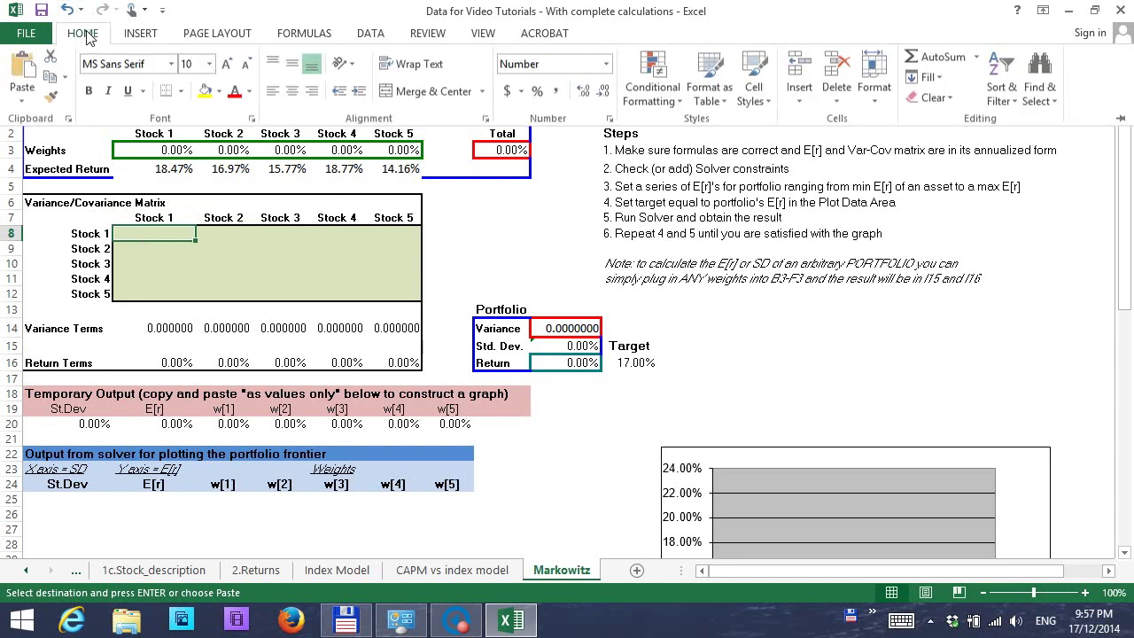
pyautogui.click(24, 105)
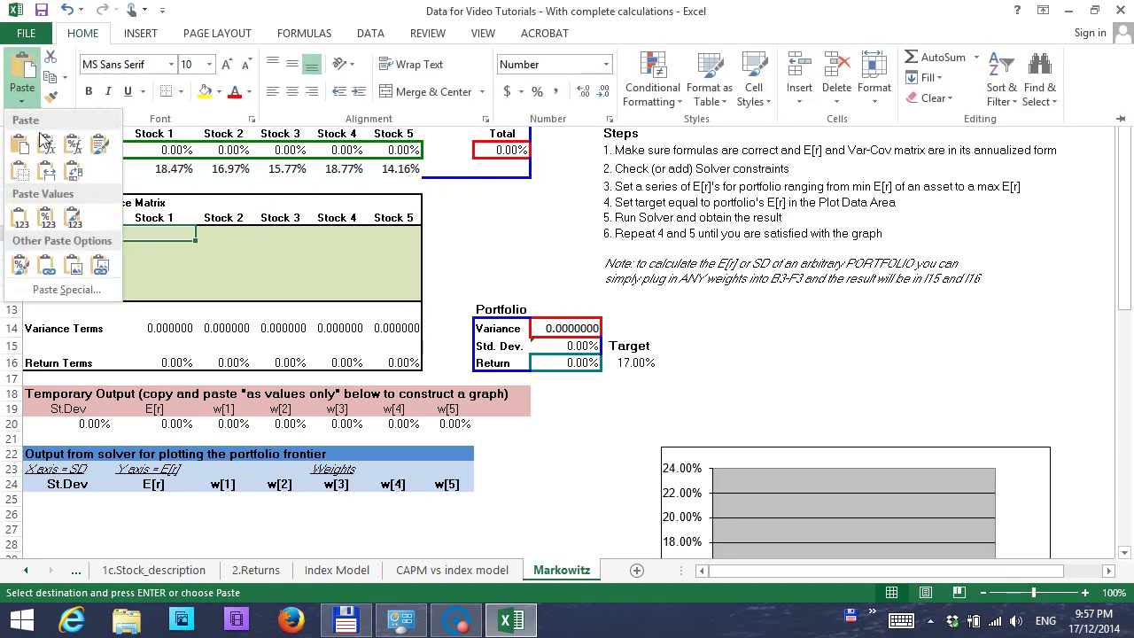
pyautogui.click(80, 221)
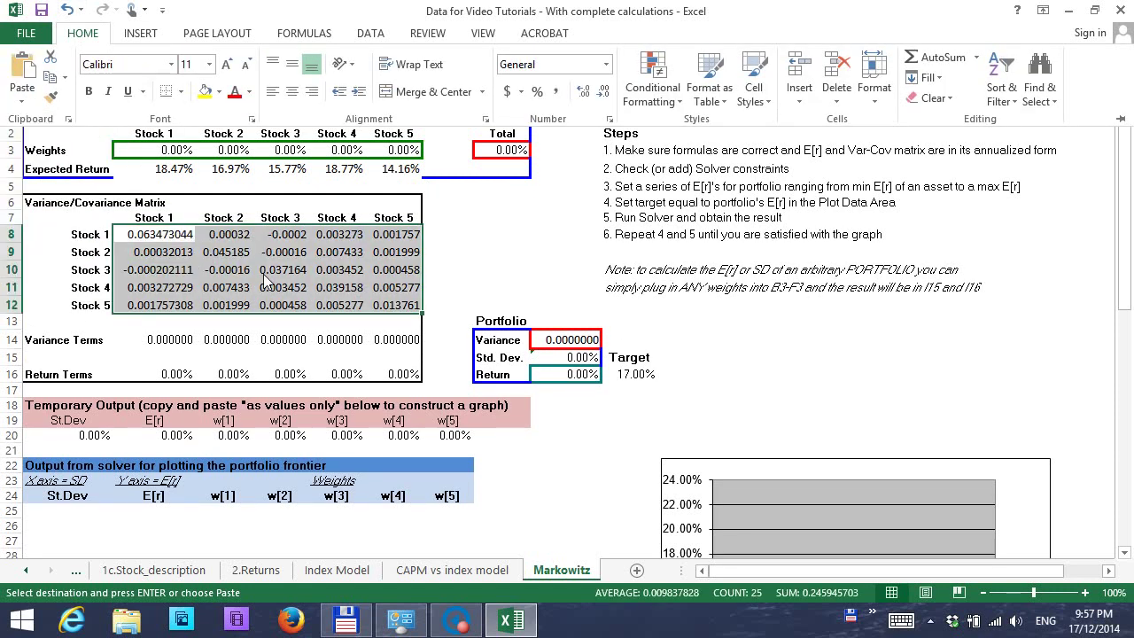
# Format the variance/covariance matrix B8:F12 to show five decimal places
pyautogui.click(585, 98)
pyautogui.click(608, 92)
pyautogui.click(609, 92)
pyautogui.click(609, 92)
pyautogui.click(609, 93)
pyautogui.click(608, 93)
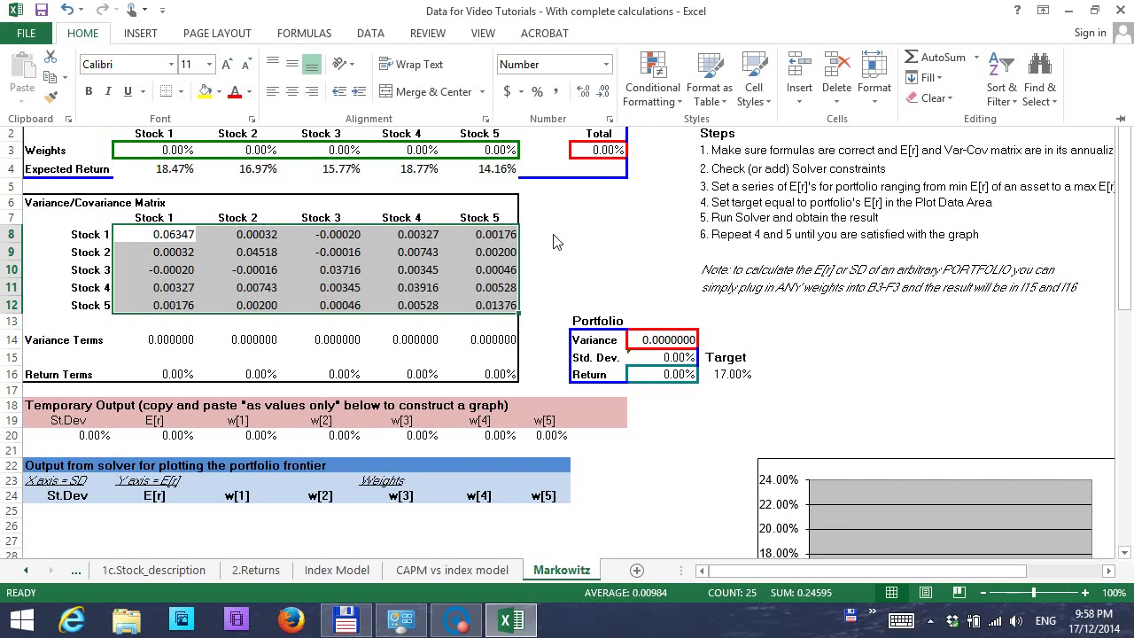
# Zoom the sheet out to 90% and move the frontier chart up beside the portfolio Target cell
pyautogui.click(984, 592)
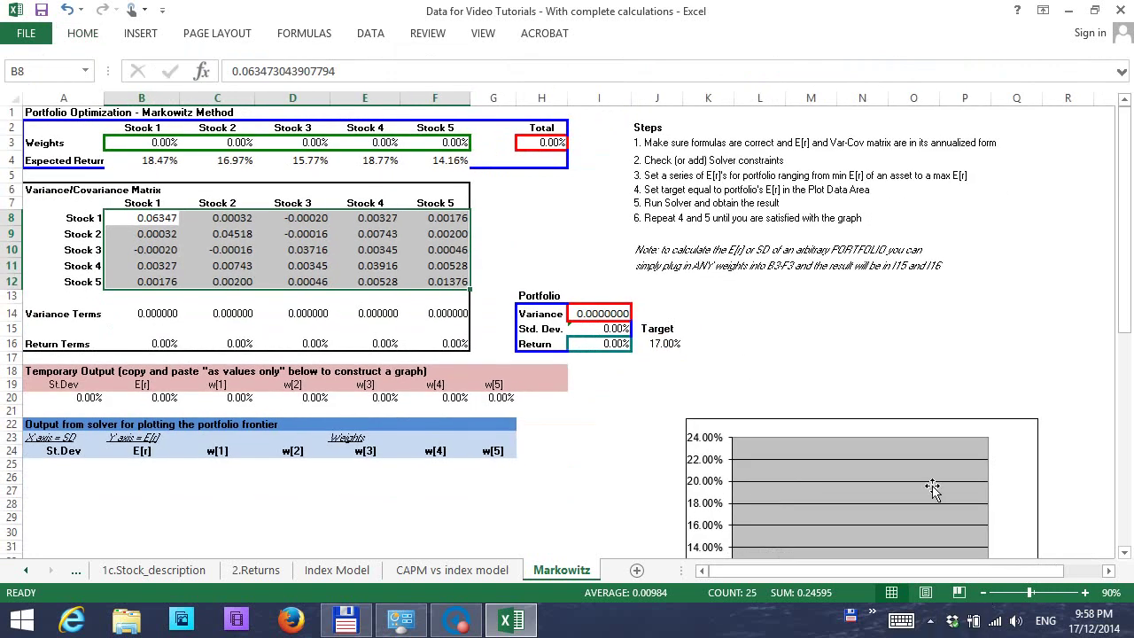
pyautogui.click(880, 432)
pyautogui.click(884, 413)
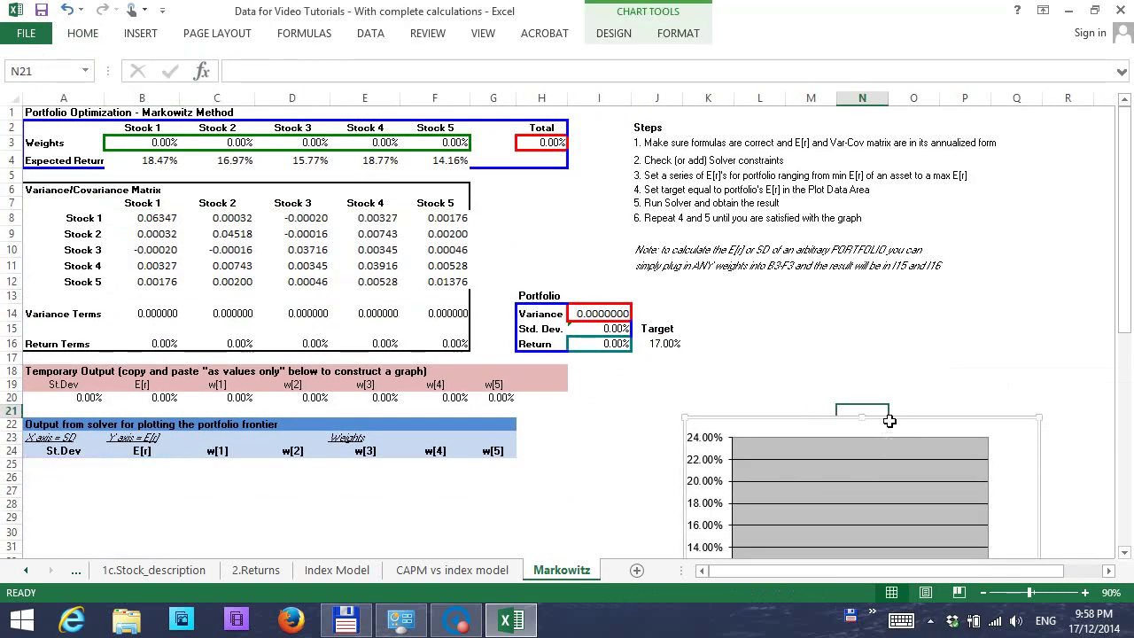
pyautogui.moveTo(897, 430); pyautogui.dragTo(904, 311)
pyautogui.click(623, 413)
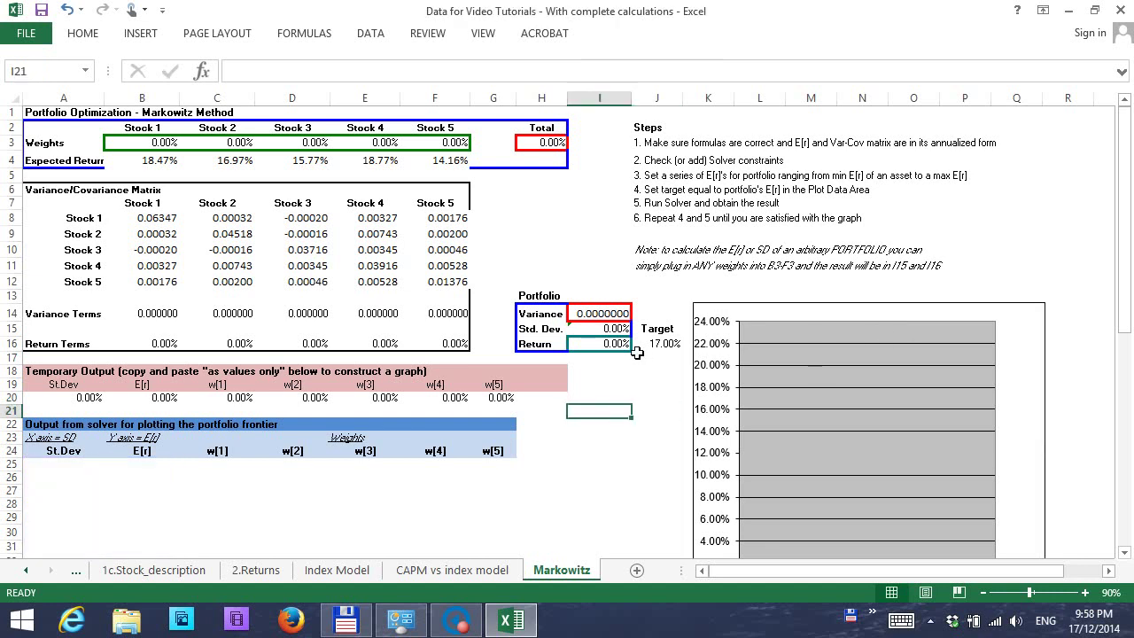
# Open Solver, review its objective, changing cells and constraints against the sheet, and close it without solving
pyautogui.click(370, 33)
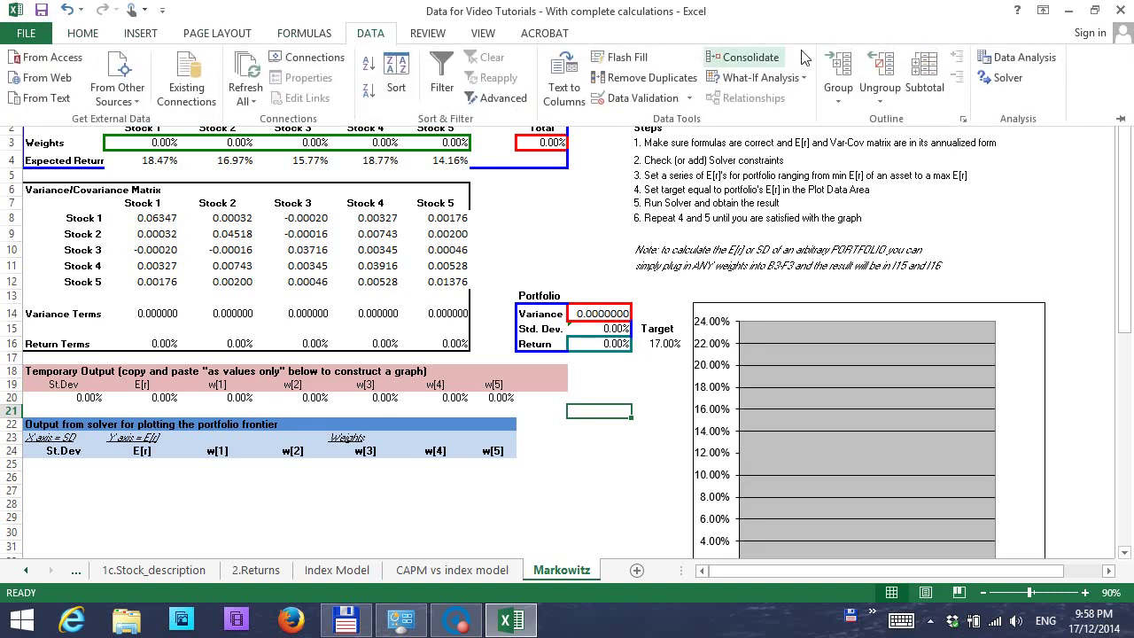
pyautogui.click(1008, 79)
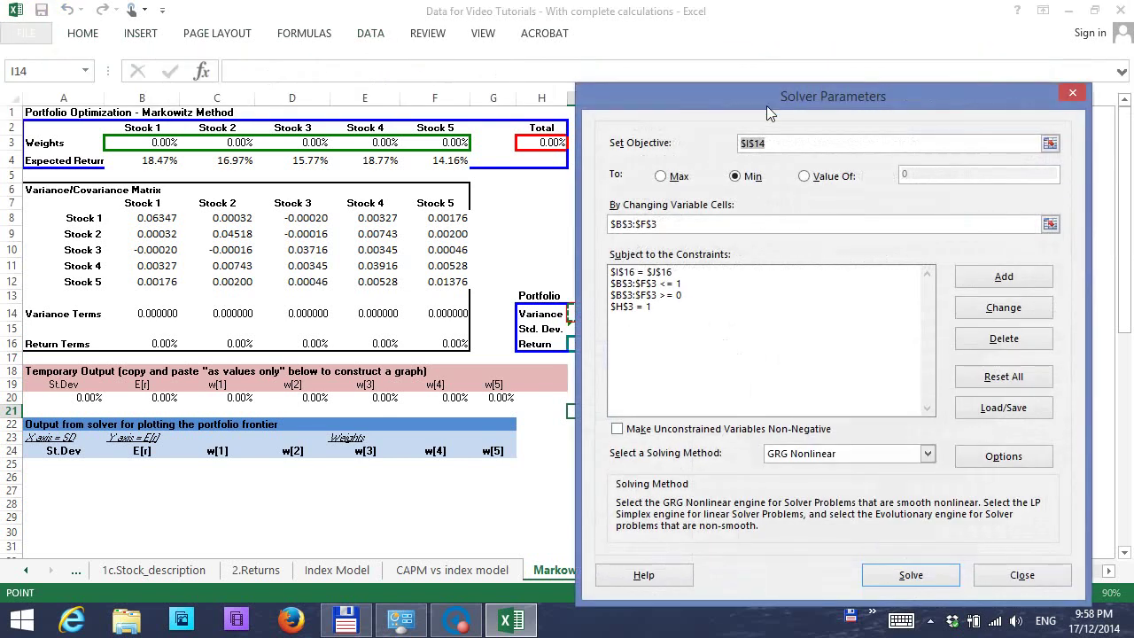
pyautogui.moveTo(785, 134); pyautogui.dragTo(840, 174)
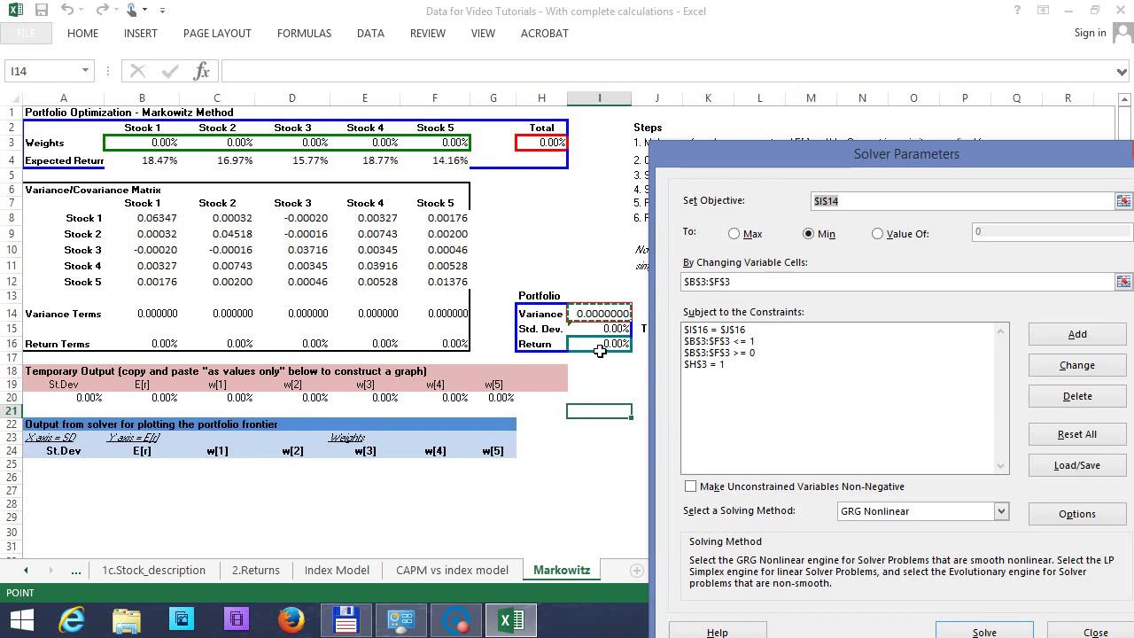
pyautogui.moveTo(691, 155); pyautogui.dragTo(760, 156)
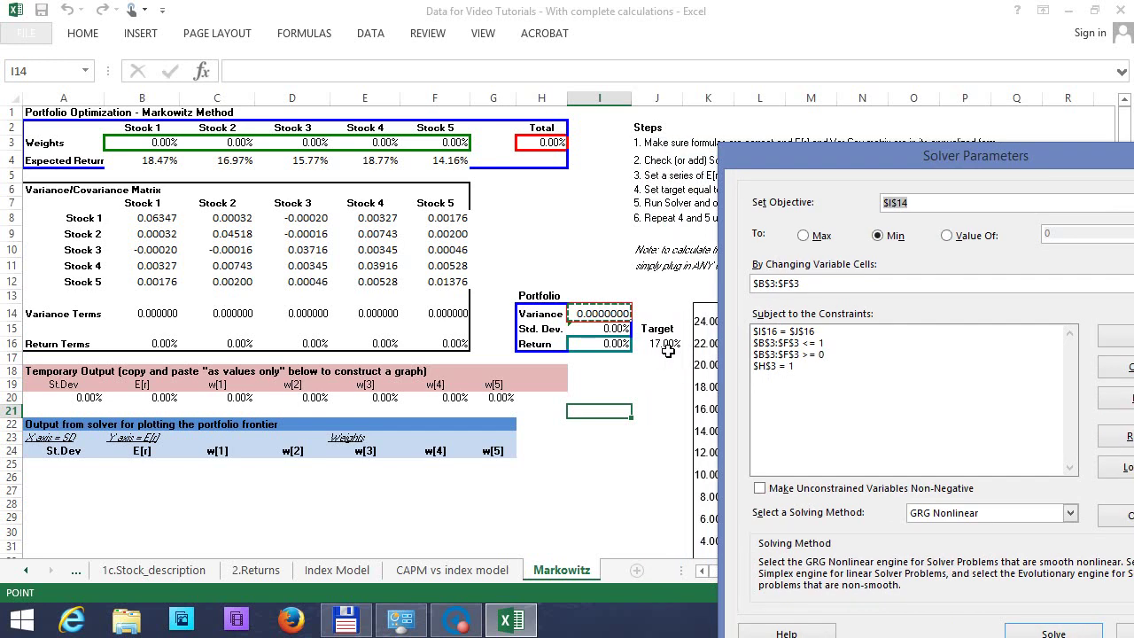
pyautogui.moveTo(917, 158); pyautogui.dragTo(1055, 243)
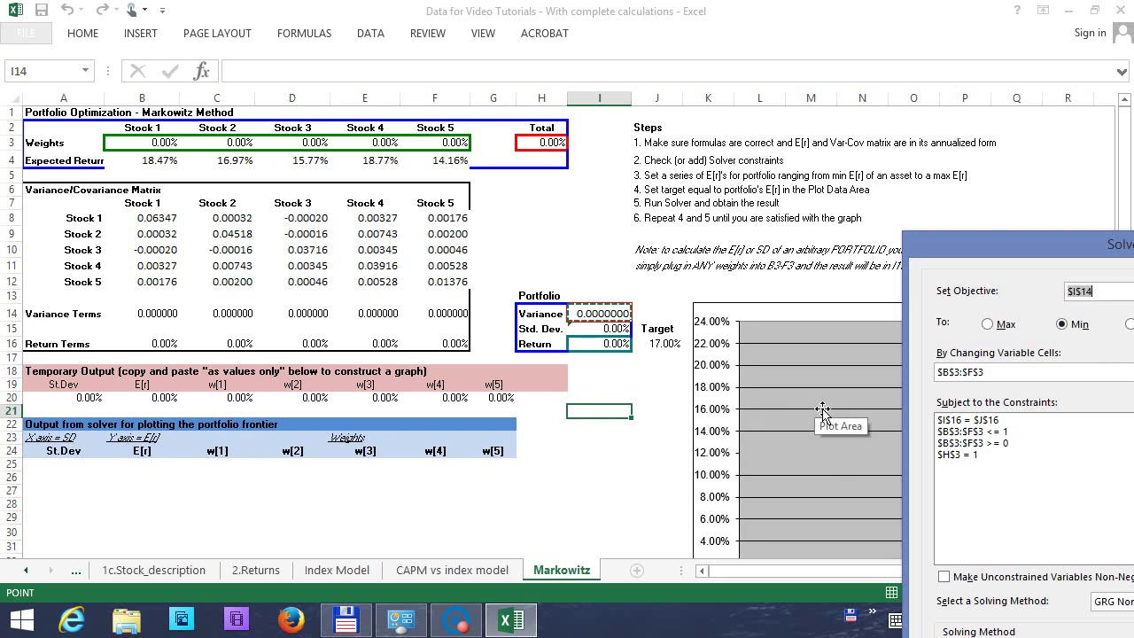
pyautogui.moveTo(955, 244); pyautogui.dragTo(789, 177)
pyautogui.moveTo(743, 149); pyautogui.dragTo(747, 148)
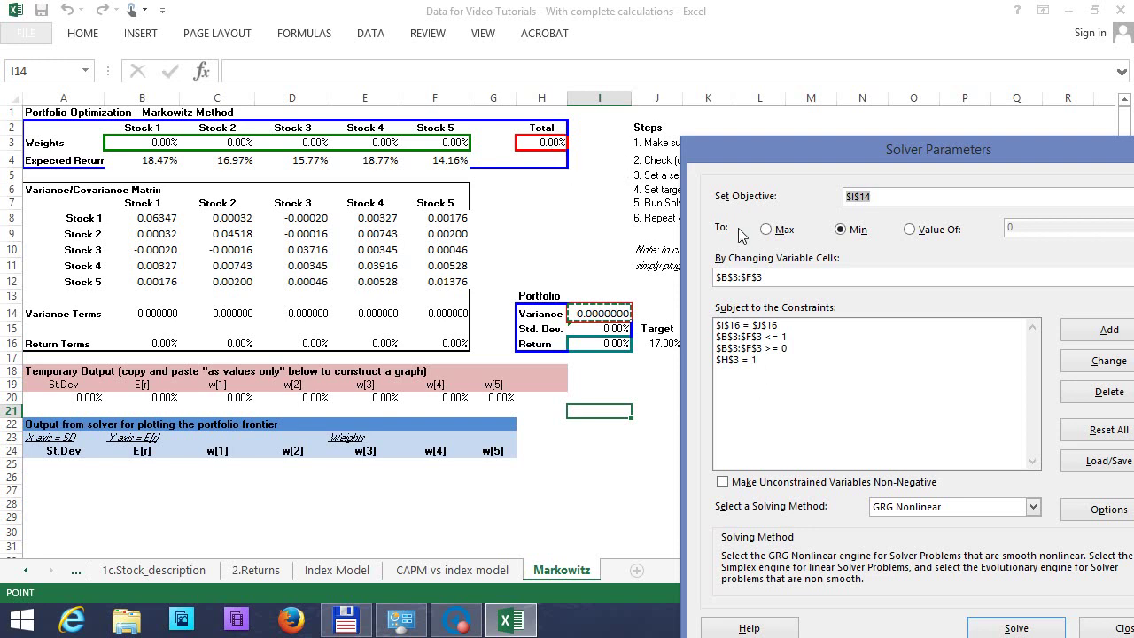
pyautogui.press('Escape')
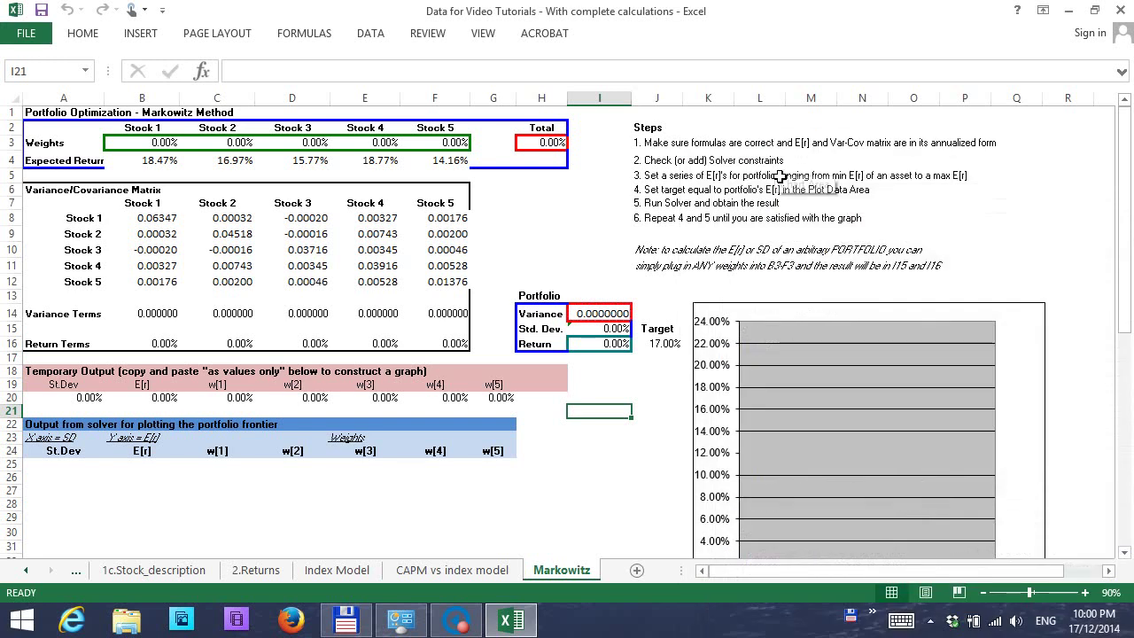
# Set the portfolio's target return in J16 to Stock 5's expected return with =F4
pyautogui.click(667, 341)
pyautogui.write('=')
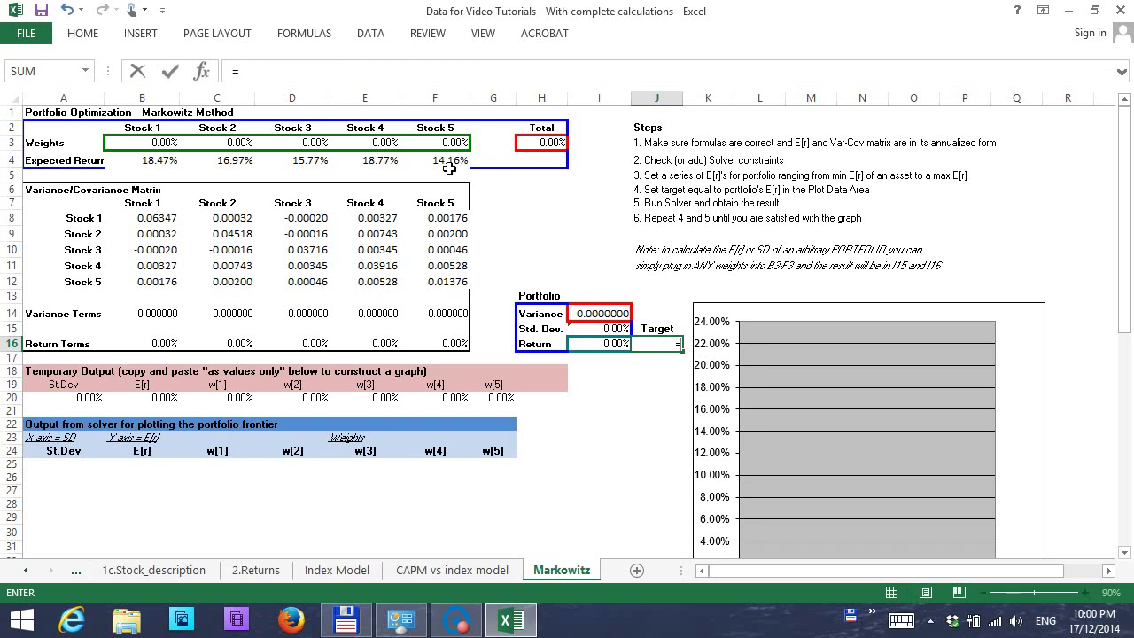
pyautogui.click(449, 168)
pyautogui.press('Return')
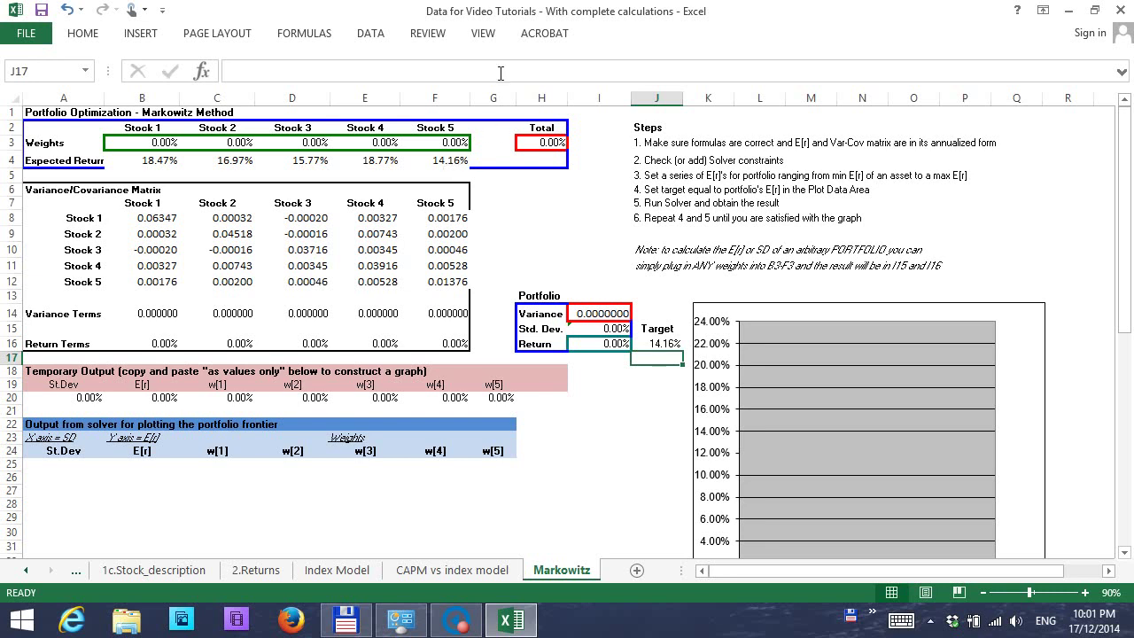
# Run Solver to minimize portfolio variance at Stock 5's target return and keep the Solver solution
pyautogui.click(369, 36)
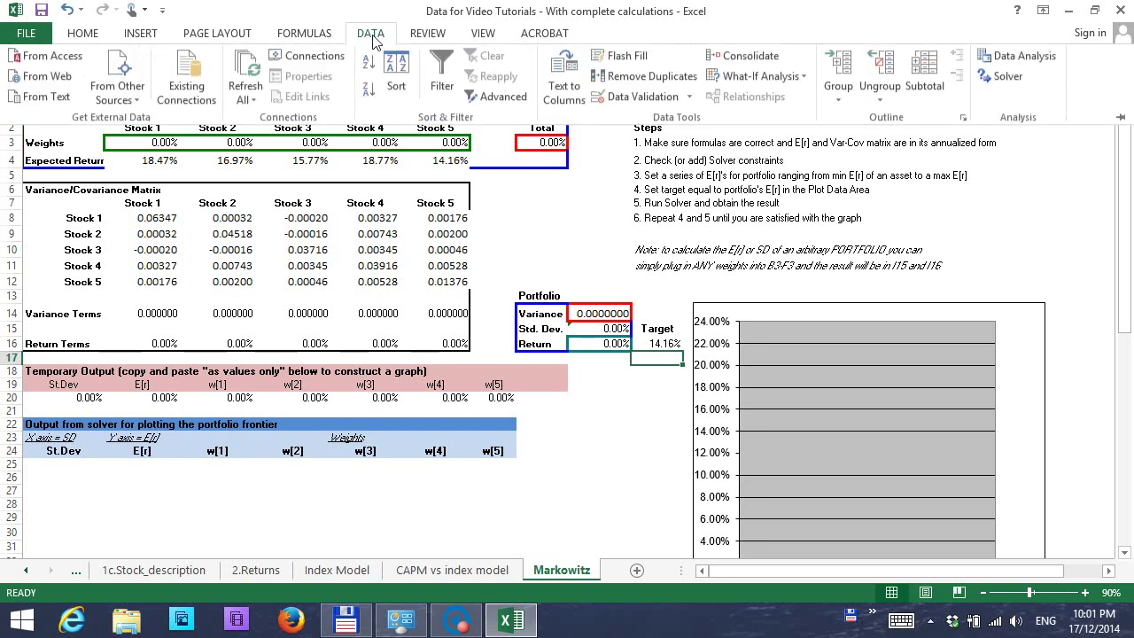
pyautogui.click(1019, 78)
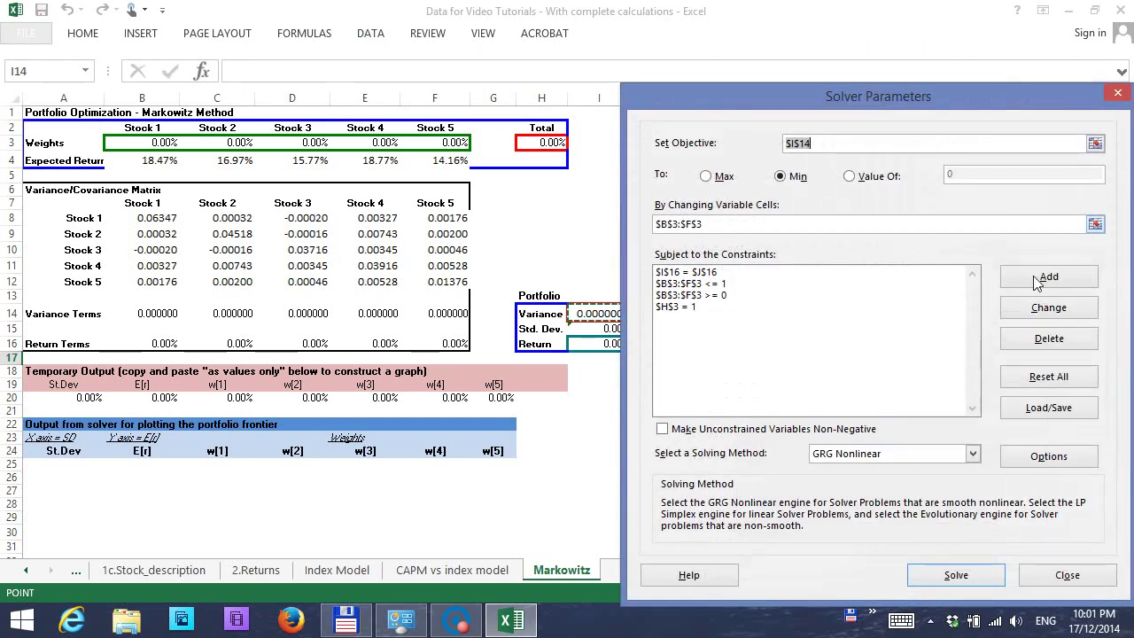
pyautogui.click(954, 570)
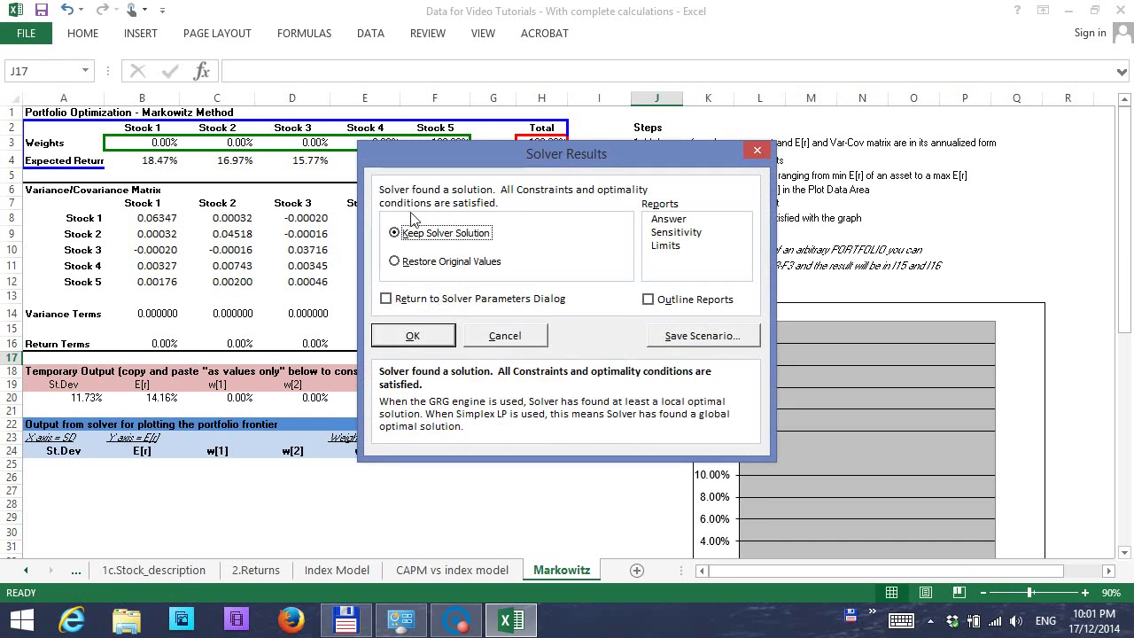
pyautogui.click(412, 336)
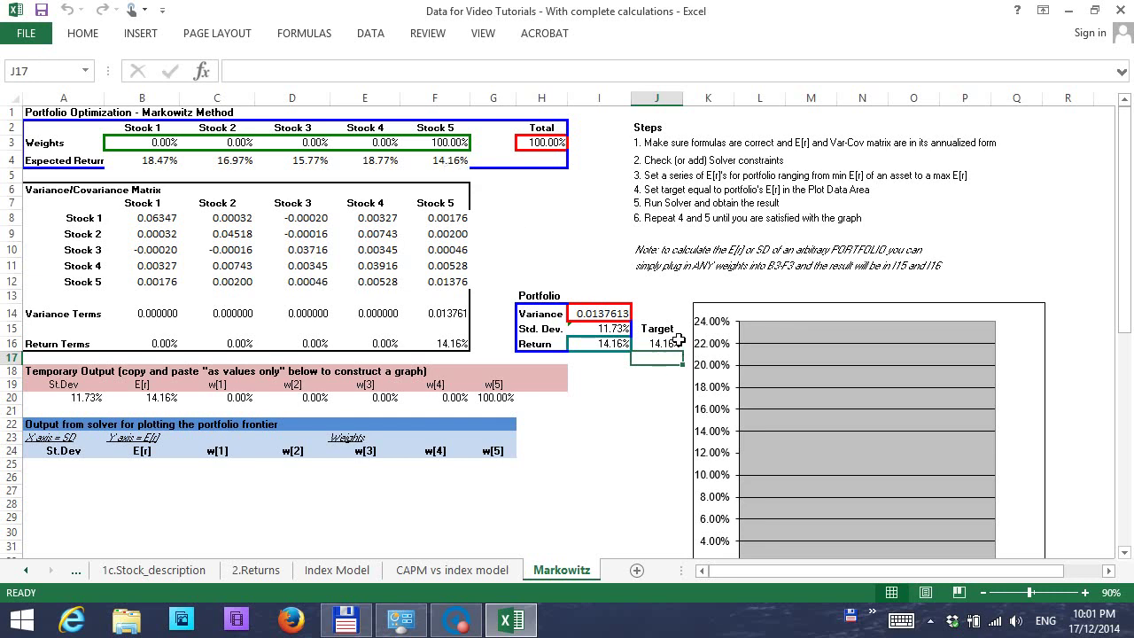
# Copy the temporary output A20:G20 and paste it as values with source formatting into the frontier table starting at A25
pyautogui.click(96, 402)
pyautogui.moveTo(95, 402); pyautogui.dragTo(486, 402)
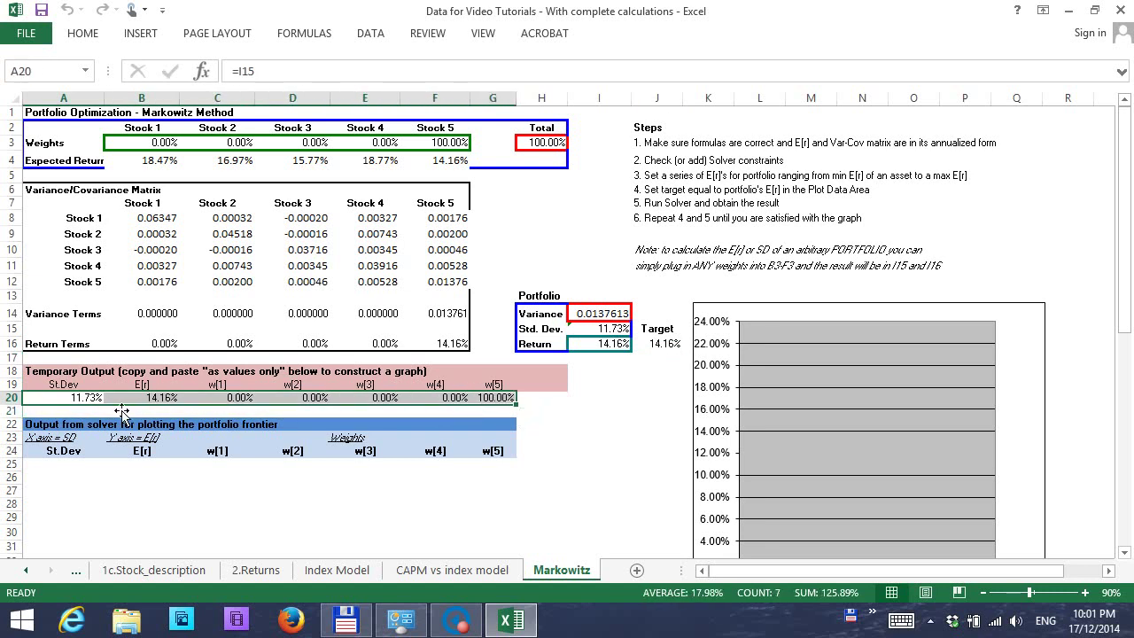
pyautogui.hotkey('ctrl', 'c')
pyautogui.click(67, 466)
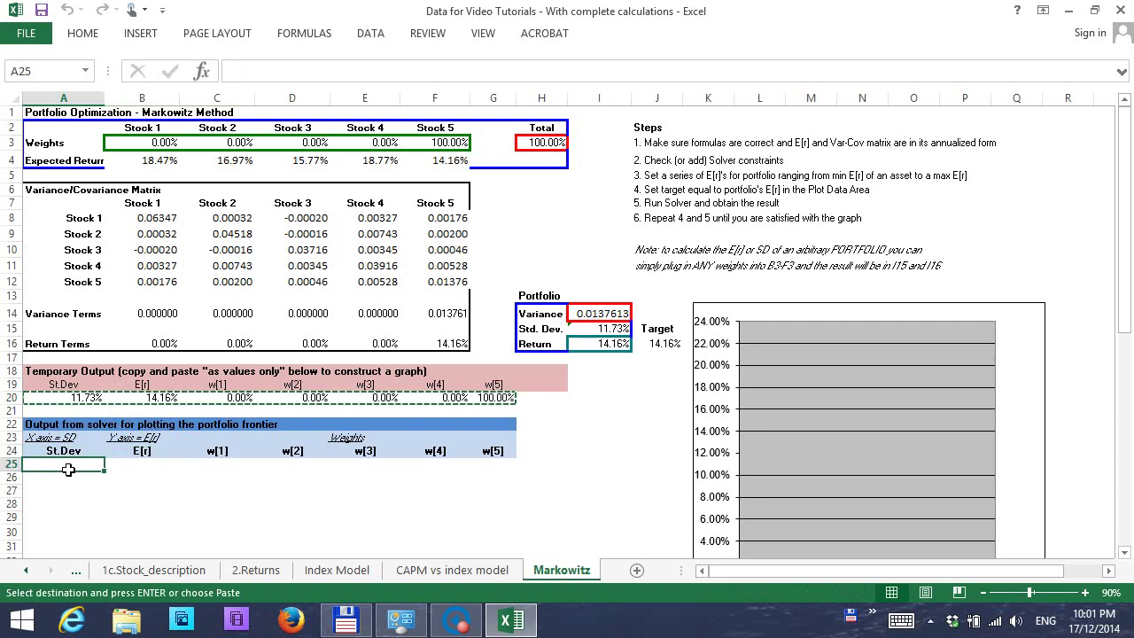
pyautogui.click(36, 39)
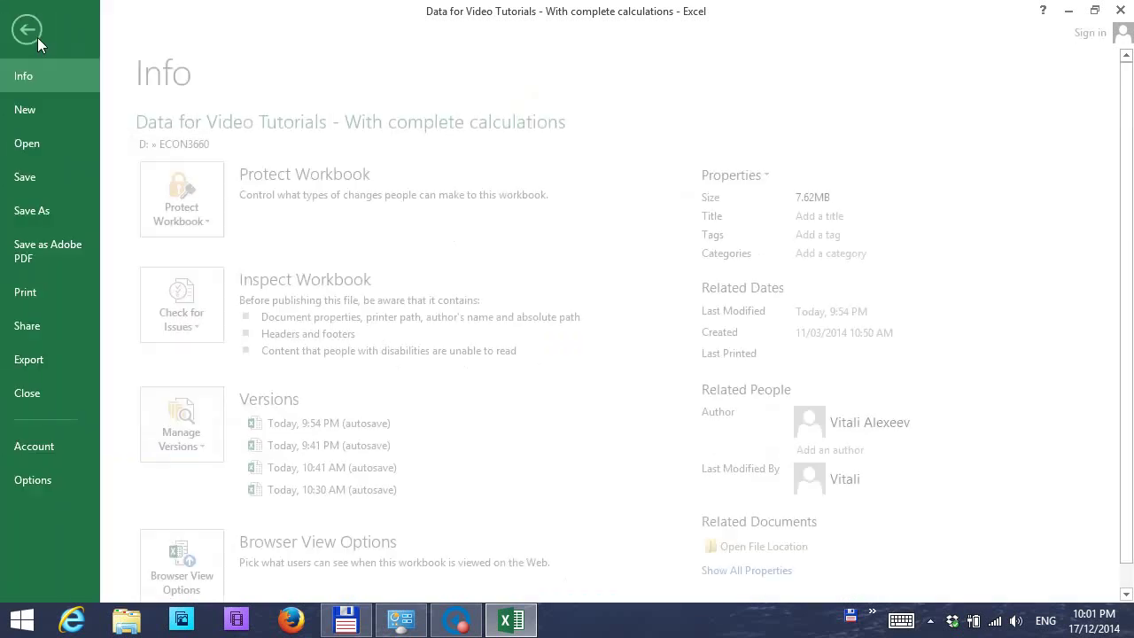
pyautogui.press('Escape')
pyautogui.click(73, 42)
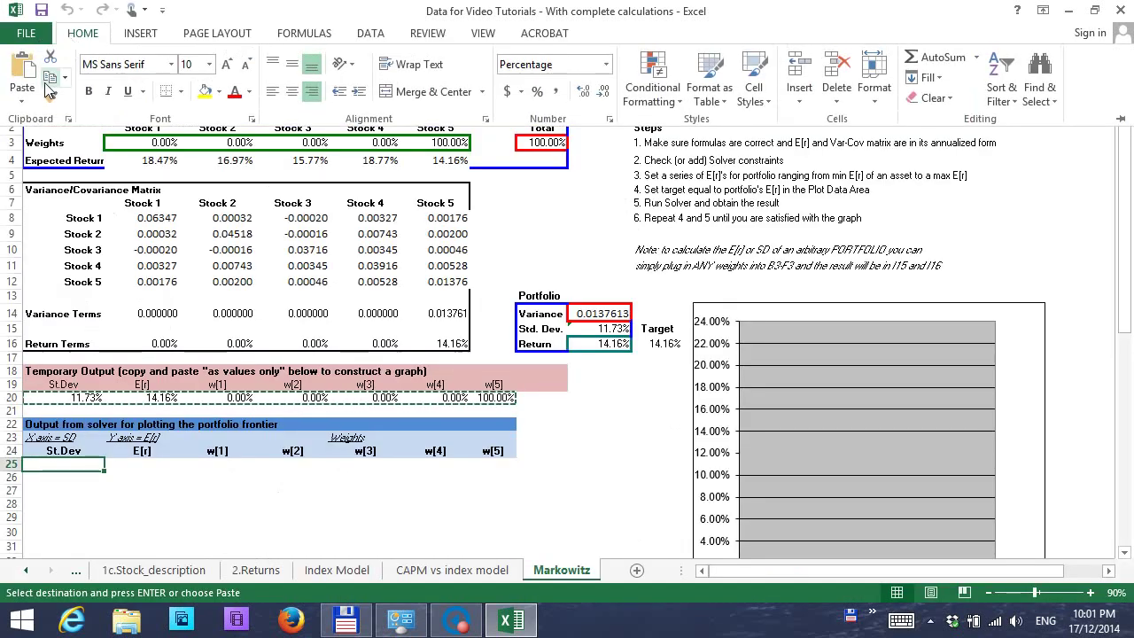
pyautogui.click(22, 101)
pyautogui.click(75, 216)
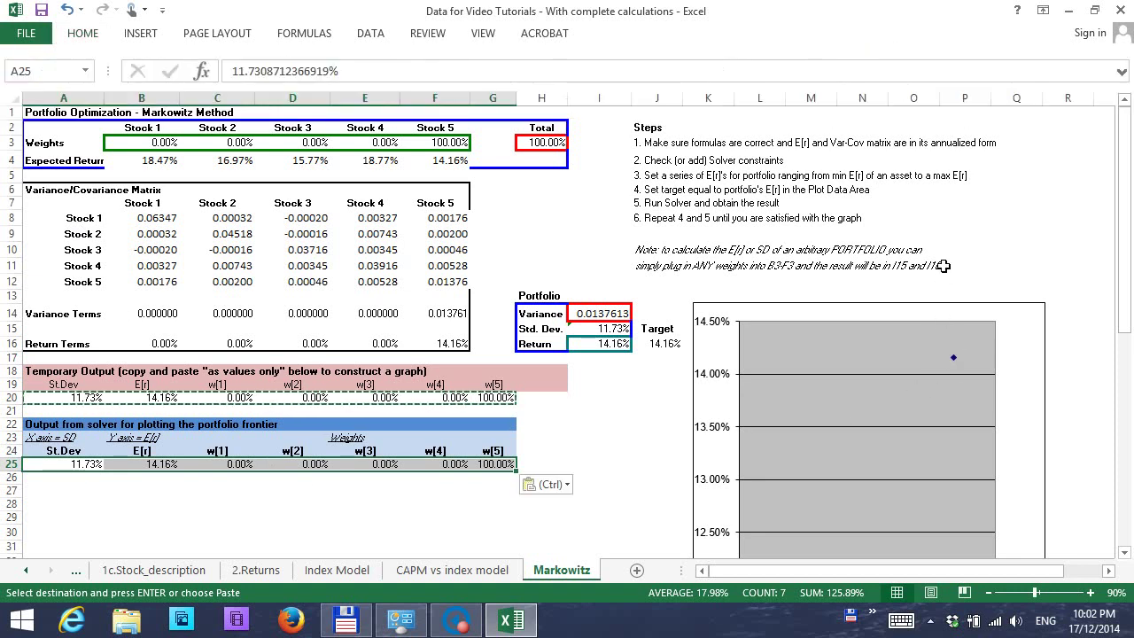
# Move the frontier chart up to just below the list of steps and set the target return in J16 to =E4
pyautogui.click(942, 315)
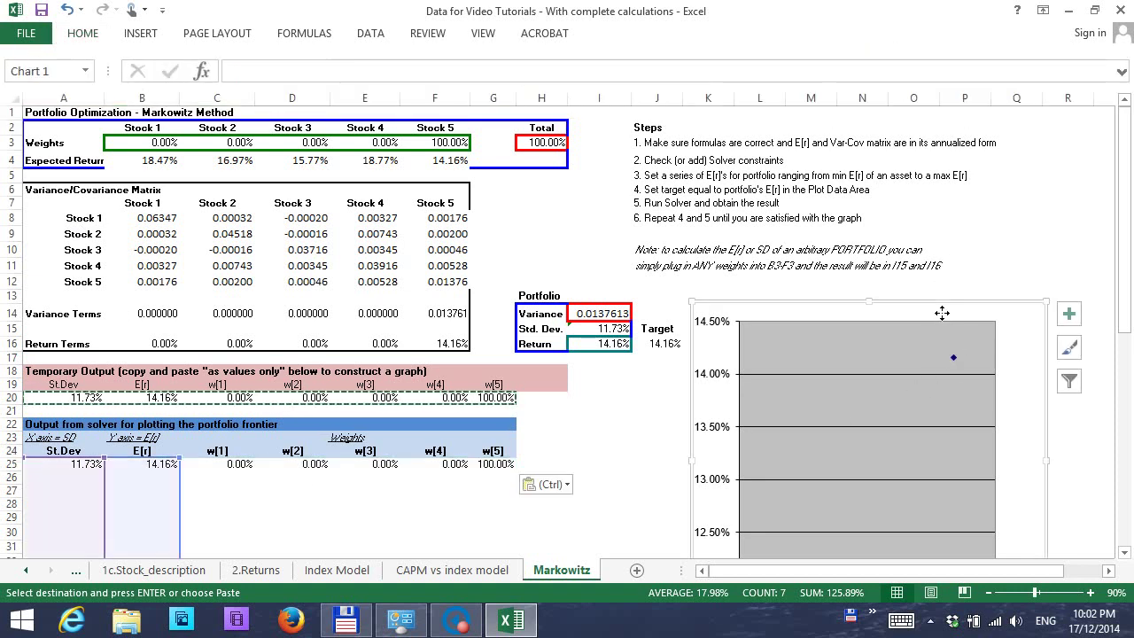
pyautogui.click(675, 400)
pyautogui.press('Up')
pyautogui.press('Up')
pyautogui.press('Up')
pyautogui.press('Up')
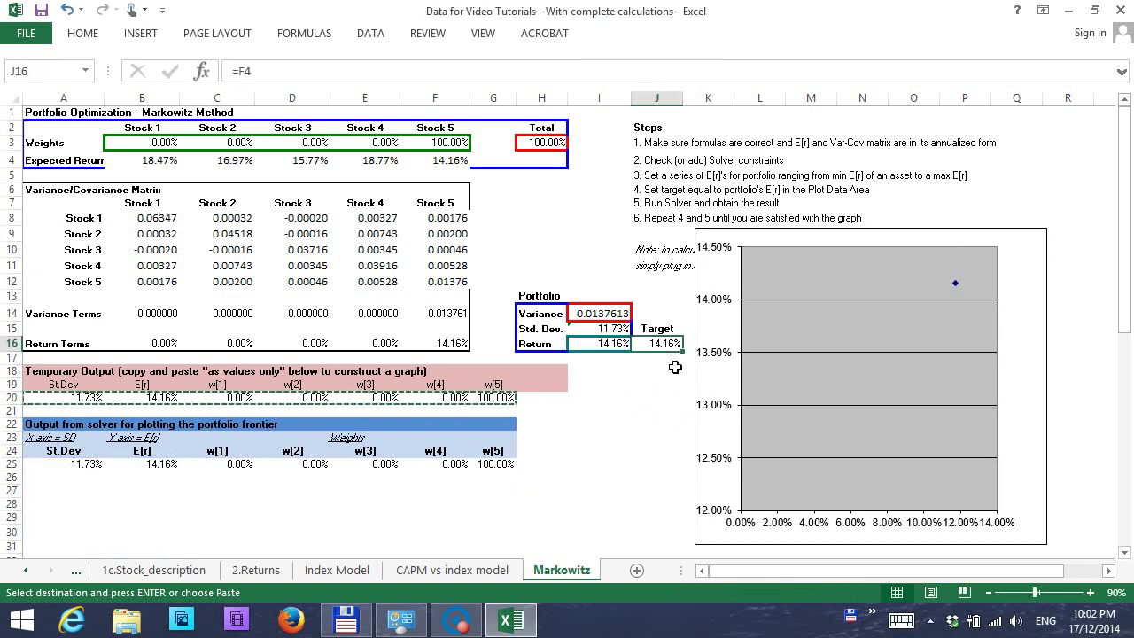
pyautogui.write('=')
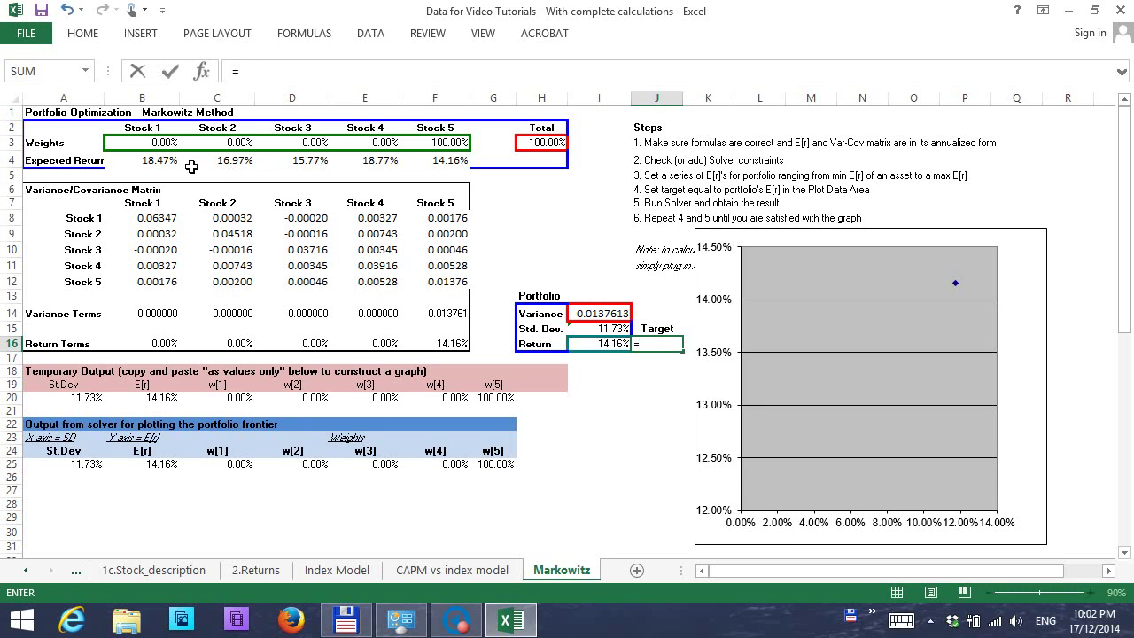
pyautogui.click(394, 166)
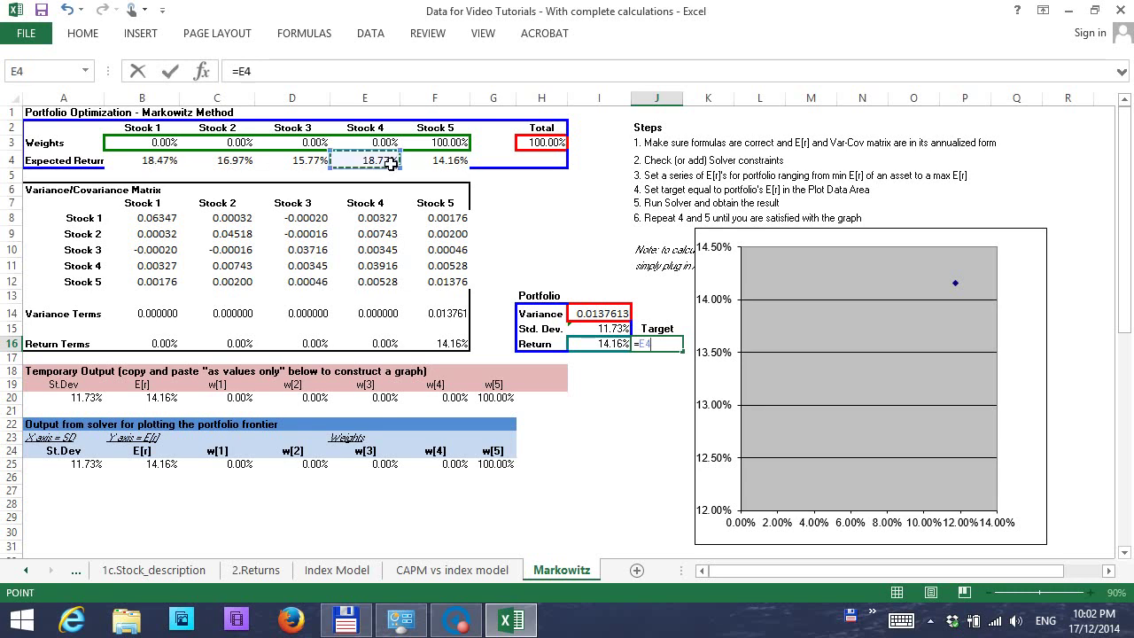
pyautogui.press('Return')
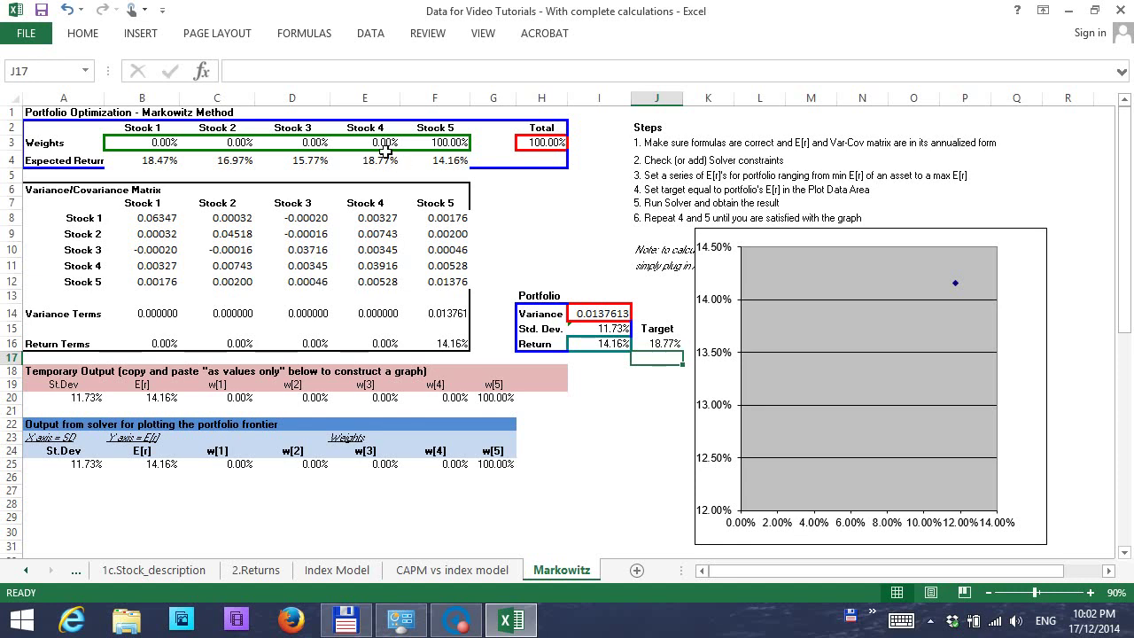
# Run Solver with Stock 4's expected return as the target and keep the Solver solution
pyautogui.click(370, 33)
pyautogui.click(1001, 84)
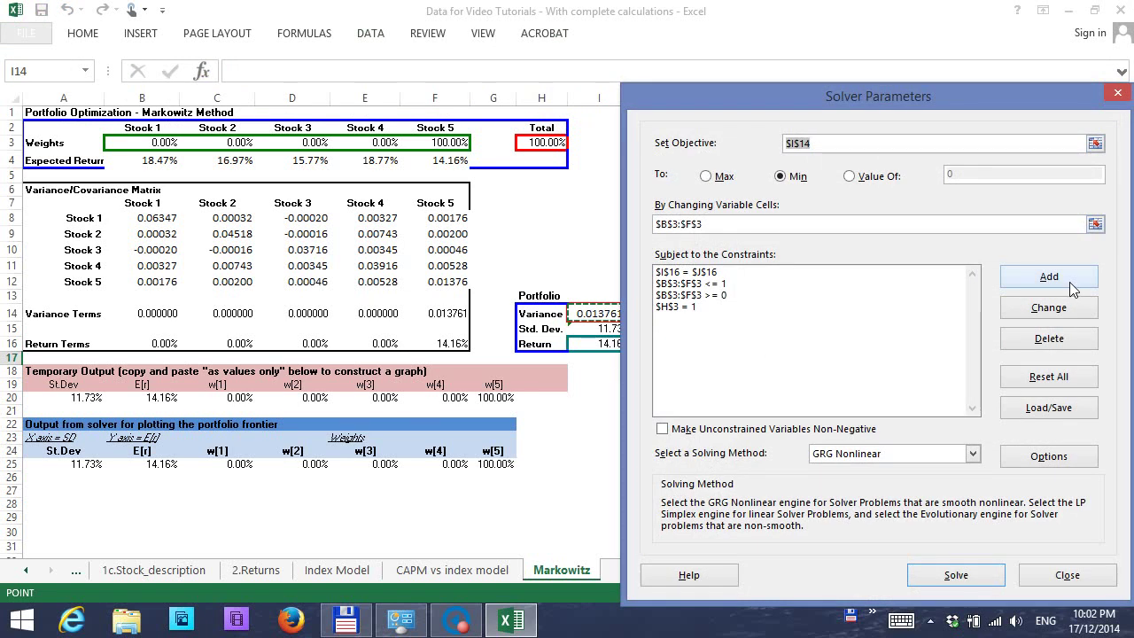
pyautogui.click(964, 581)
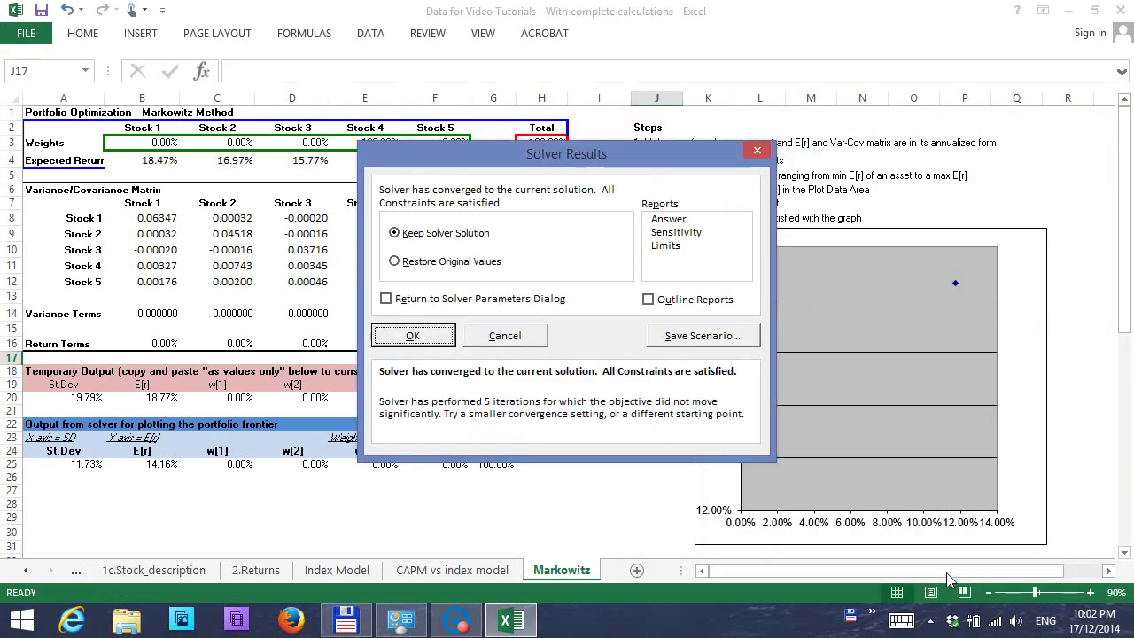
pyautogui.click(410, 337)
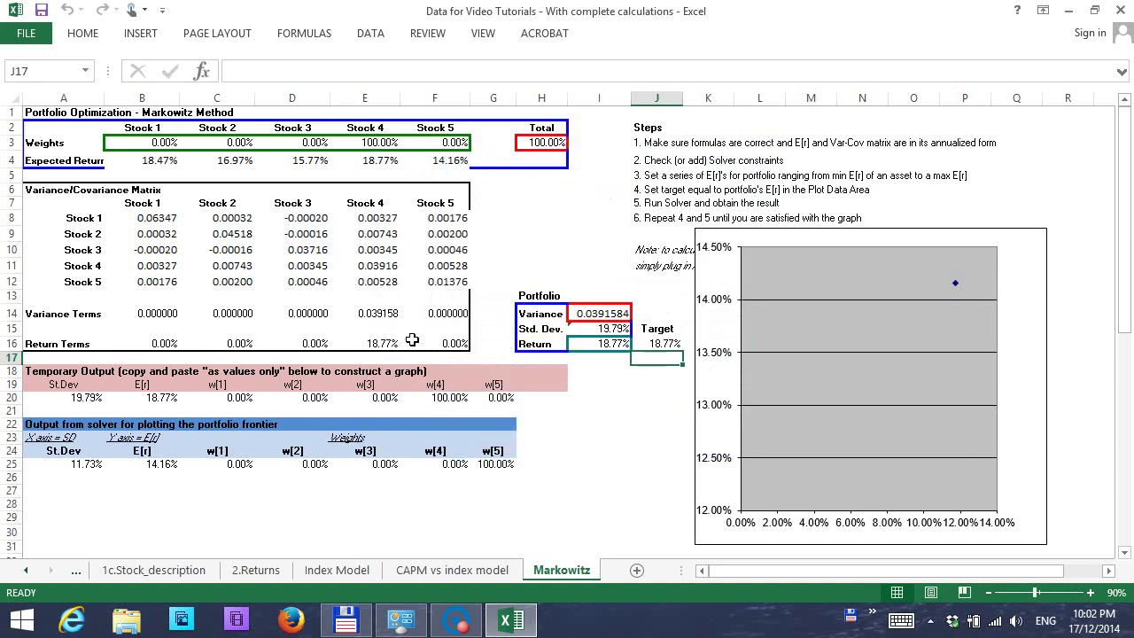
# Copy the temporary output A20:G20 and paste it as values with source formatting into the frontier table starting at A26
pyautogui.moveTo(73, 401); pyautogui.dragTo(510, 401)
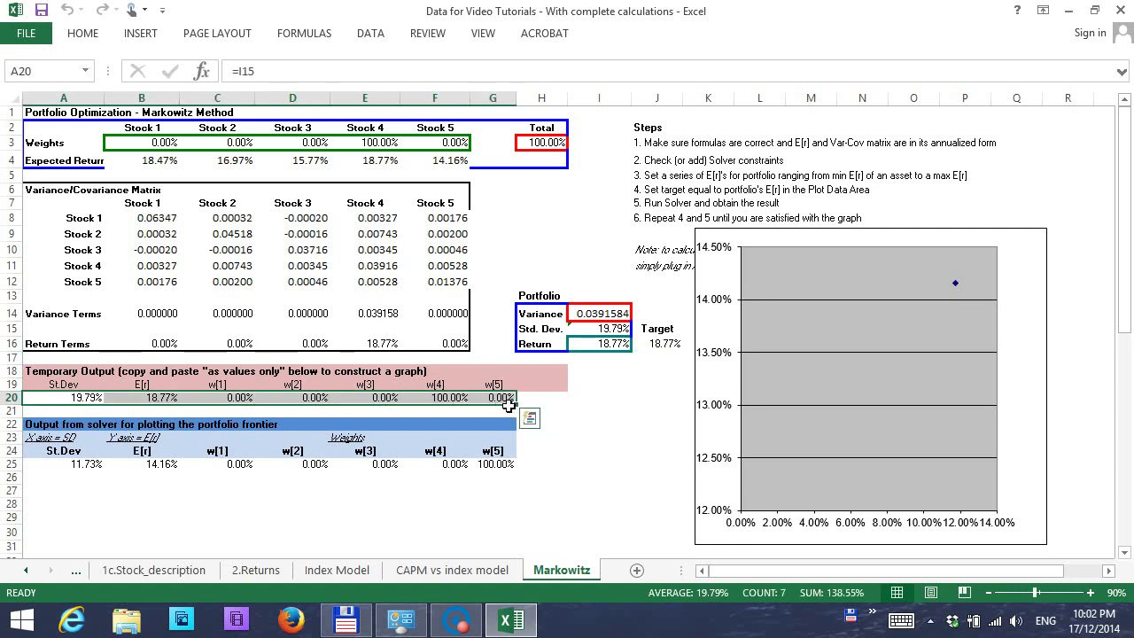
pyautogui.hotkey('ctrl', 'c')
pyautogui.click(64, 479)
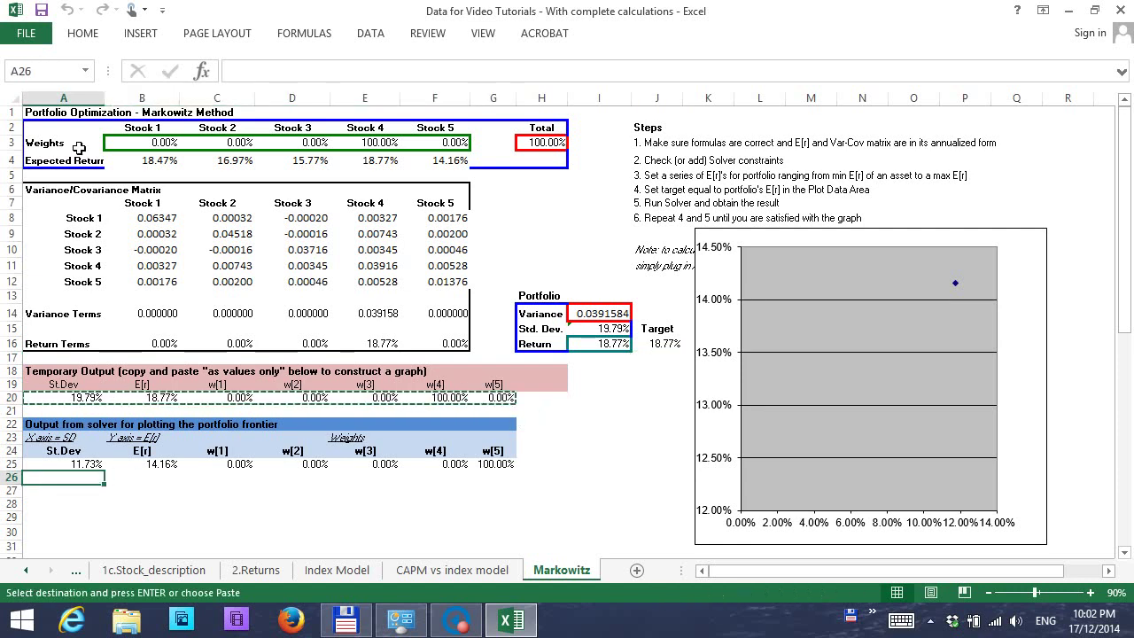
pyautogui.click(82, 33)
pyautogui.click(22, 97)
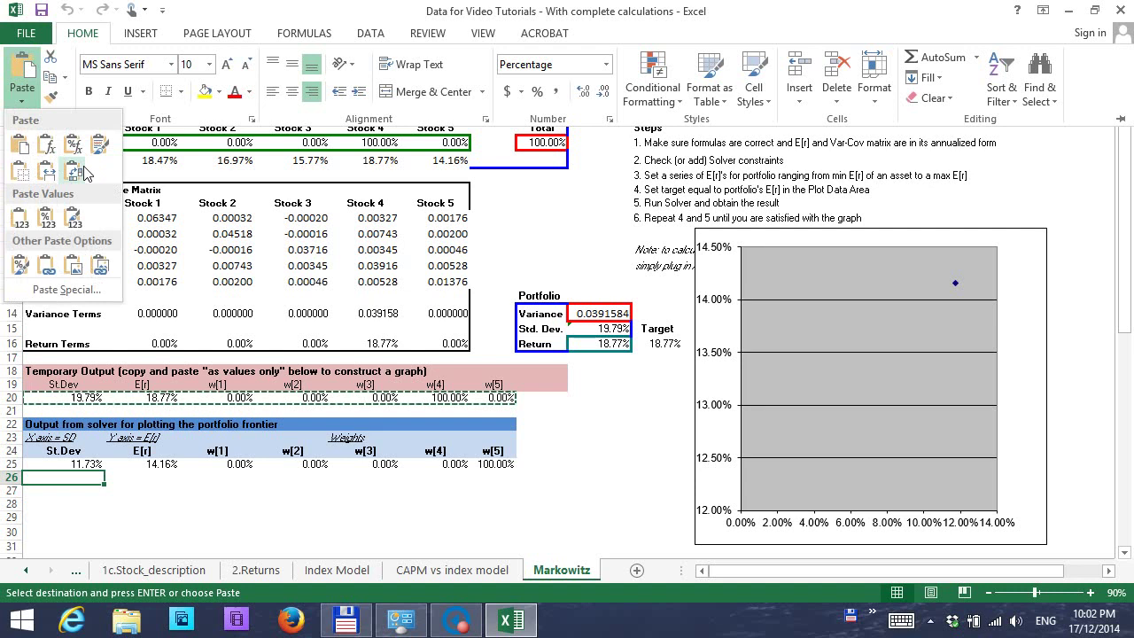
pyautogui.click(75, 217)
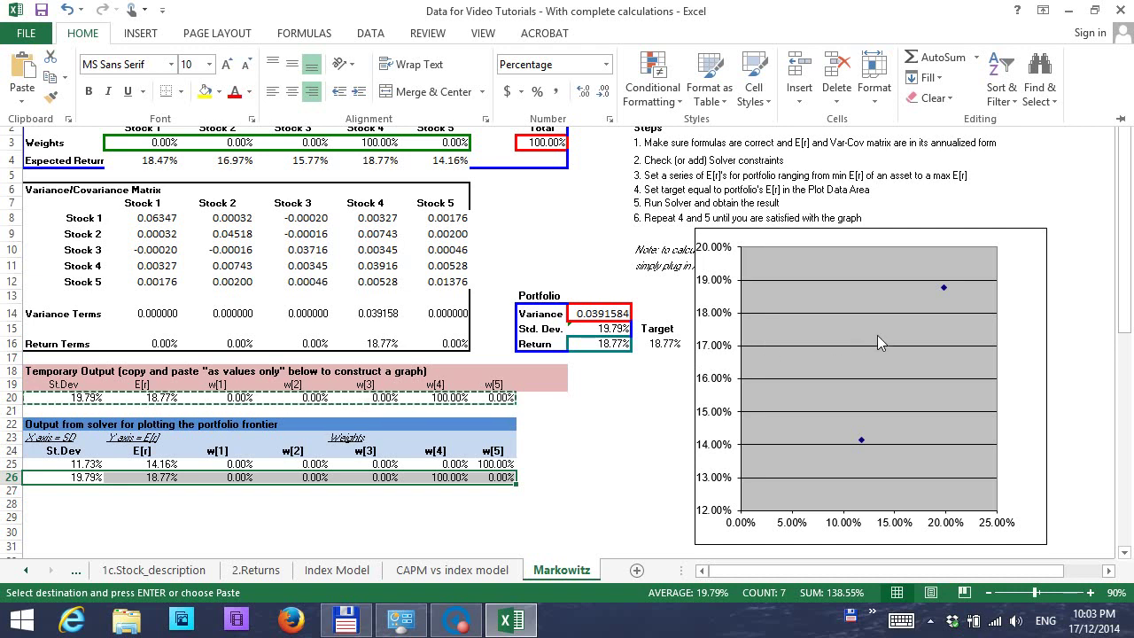
# Set the portfolio's target return in J16 to 17% and run Solver, keeping its solution
pyautogui.click(659, 344)
pyautogui.click(661, 345)
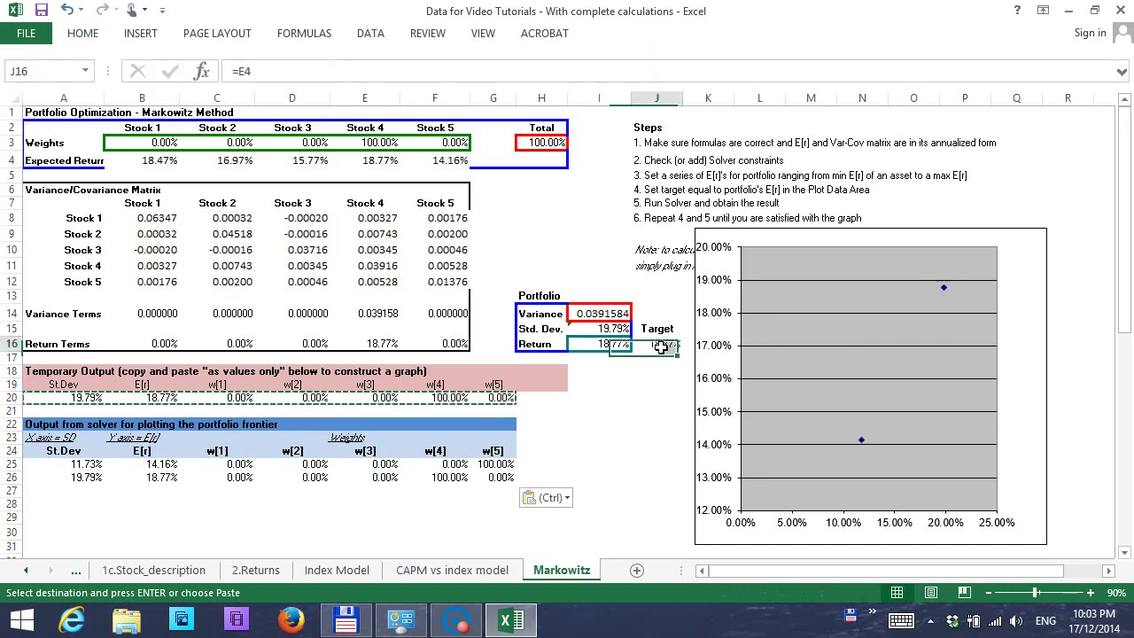
pyautogui.write('17')
pyautogui.press('Return')
pyautogui.click(370, 33)
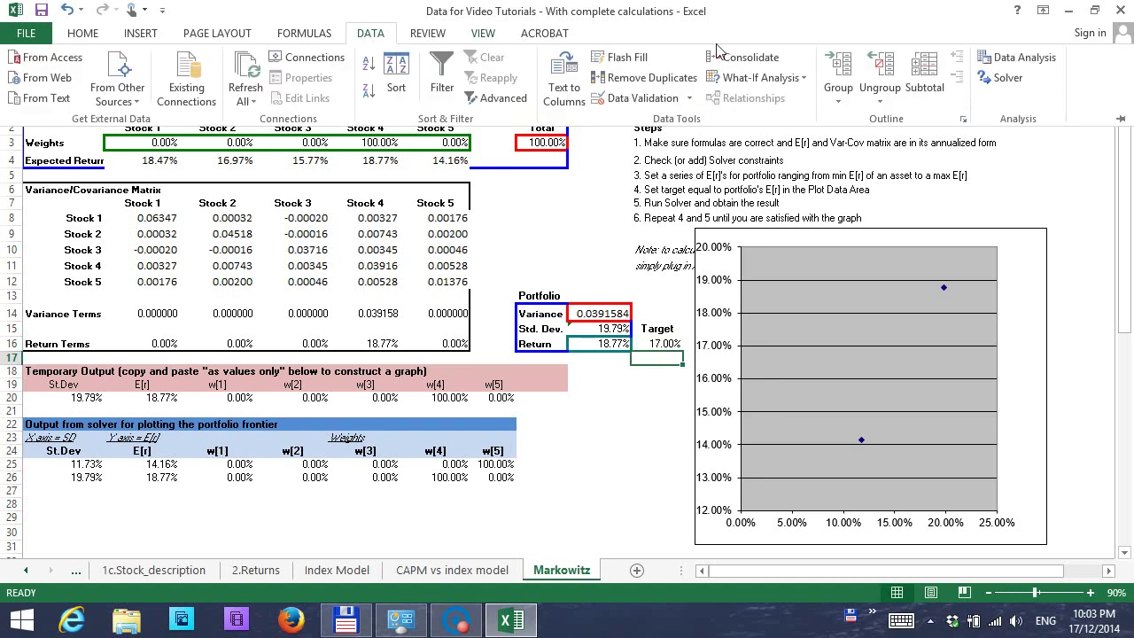
pyautogui.click(1020, 78)
pyautogui.click(983, 580)
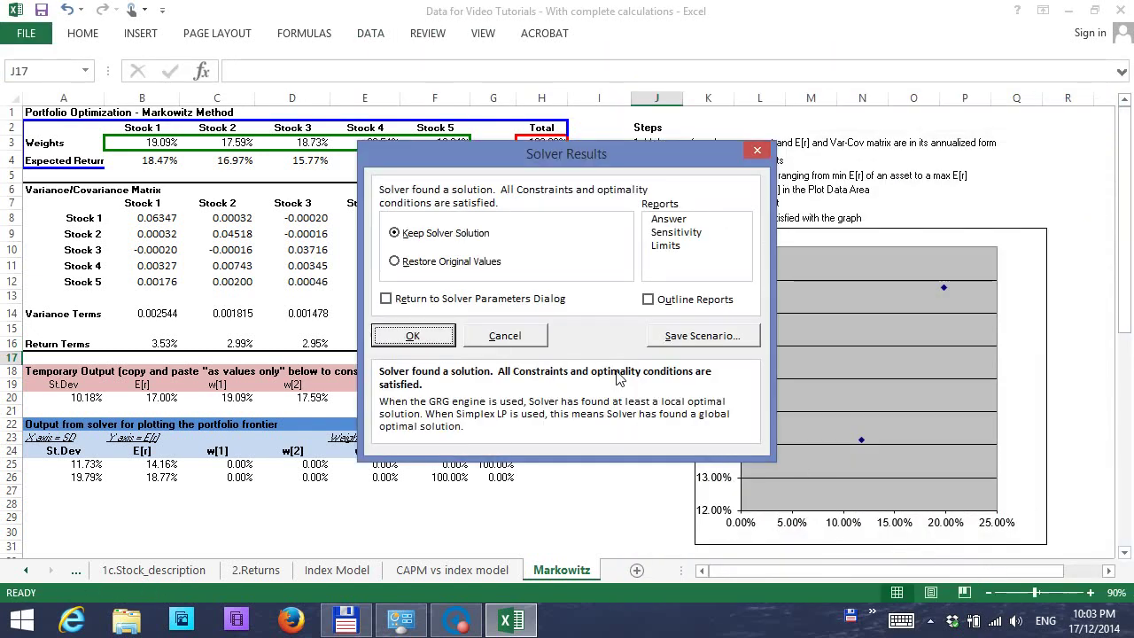
pyautogui.click(413, 336)
# Copy the temporary output A20:G20 and paste it as values with source formatting into the frontier table starting at A27
pyautogui.moveTo(40, 398); pyautogui.dragTo(501, 404)
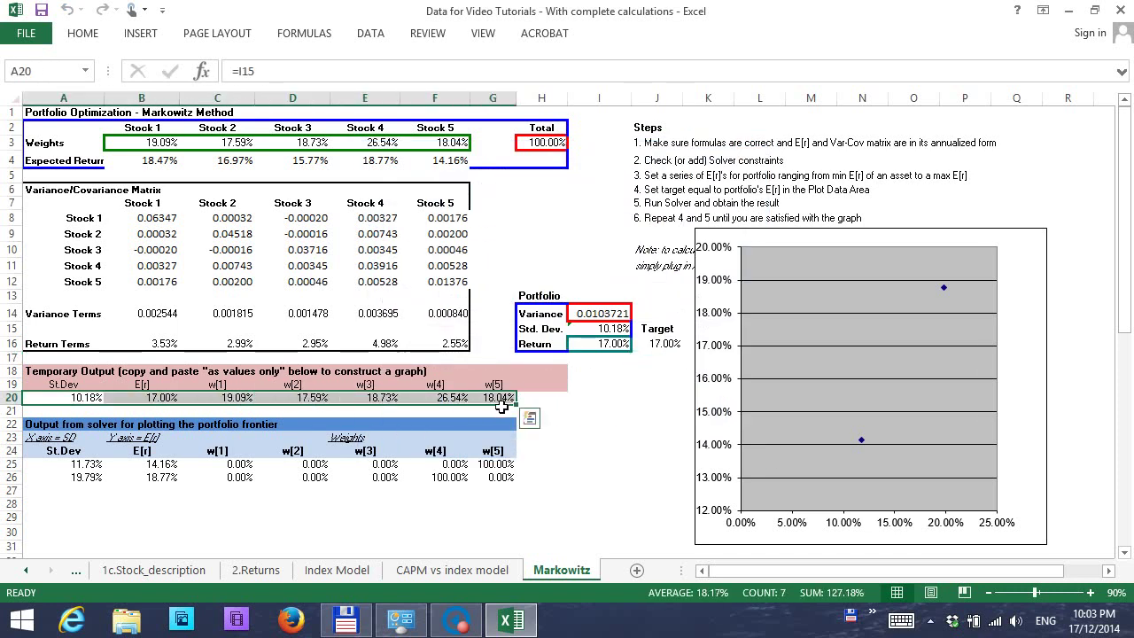
pyautogui.hotkey('ctrl', 'c')
pyautogui.click(69, 492)
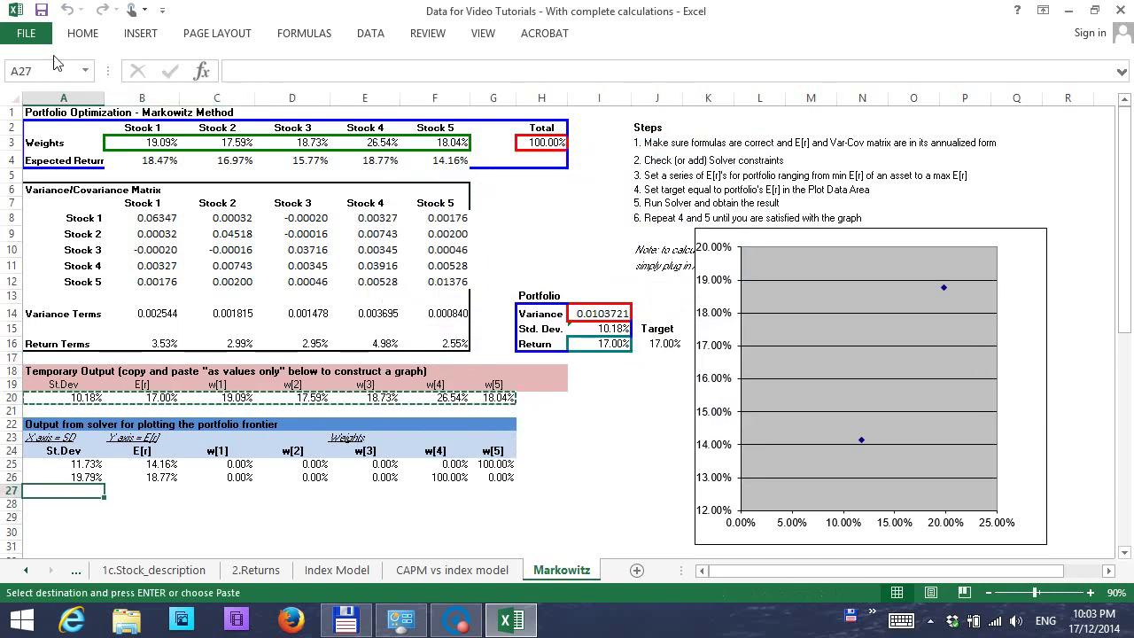
pyautogui.click(74, 40)
pyautogui.click(23, 99)
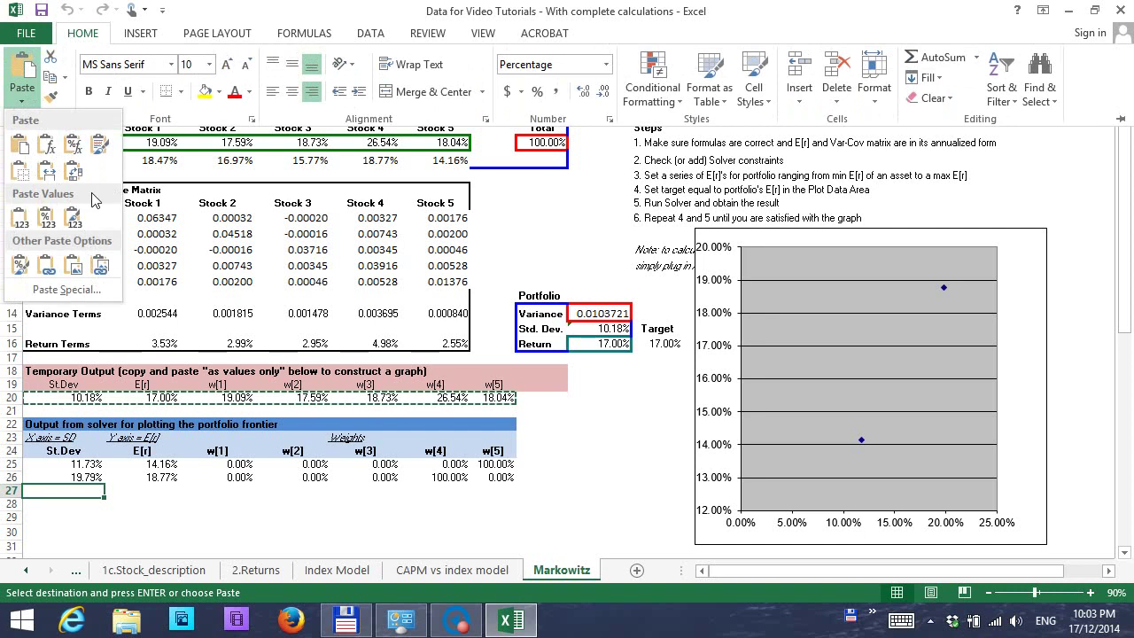
pyautogui.click(74, 218)
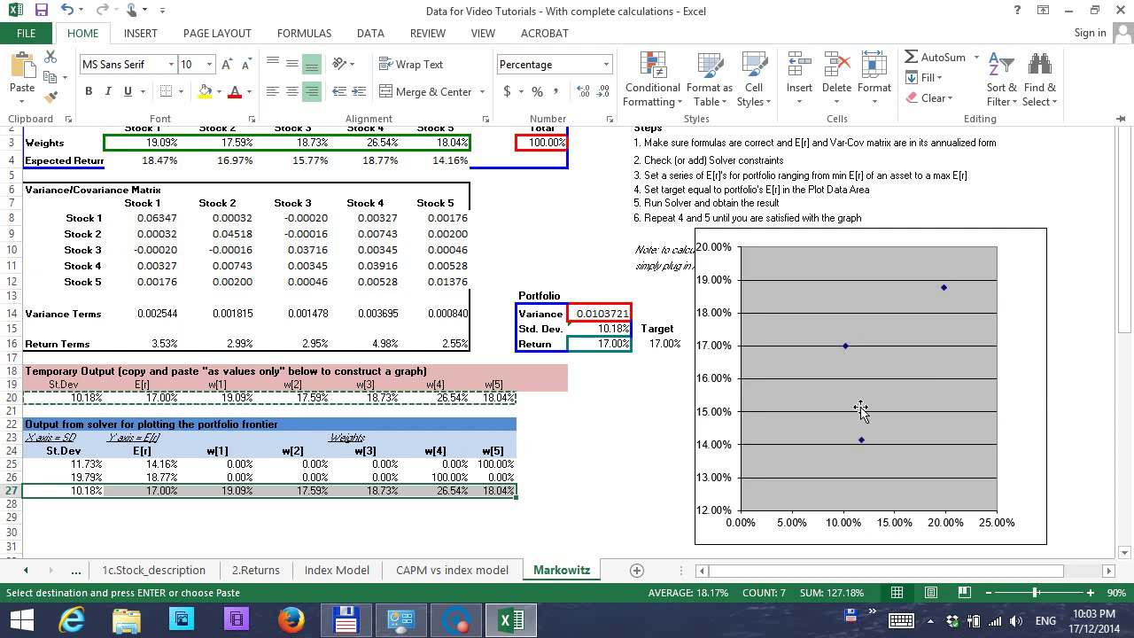
# Set the portfolio's target return in J16 to 15.5% and run Solver, keeping its solution
pyautogui.click(667, 347)
pyautogui.click(666, 348)
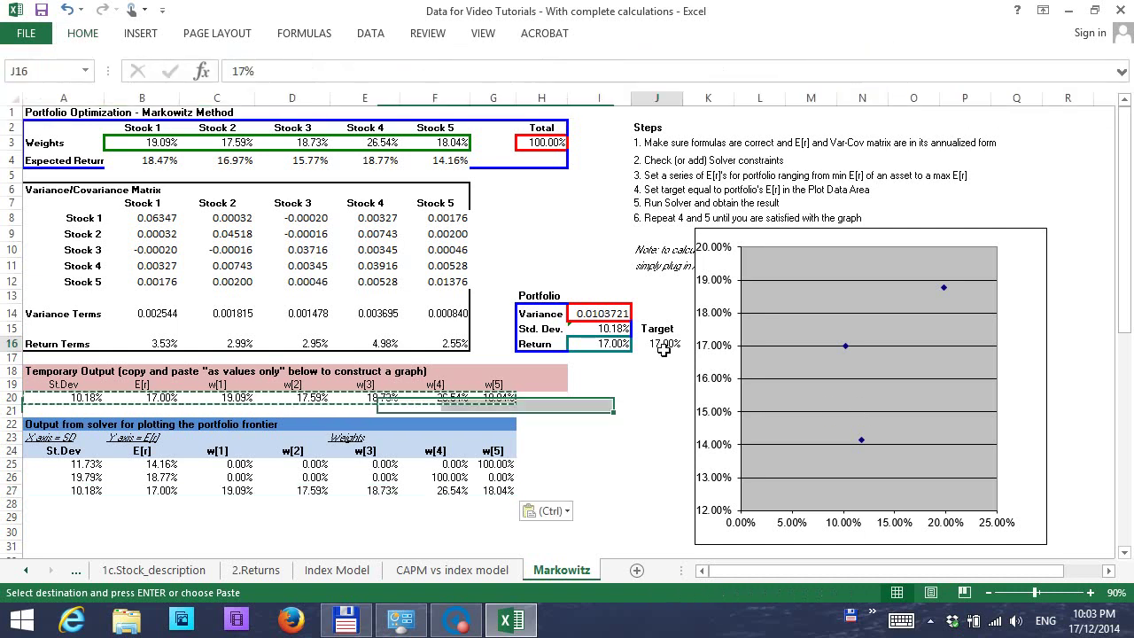
pyautogui.write('1')
pyautogui.write('5.5')
pyautogui.press('Return')
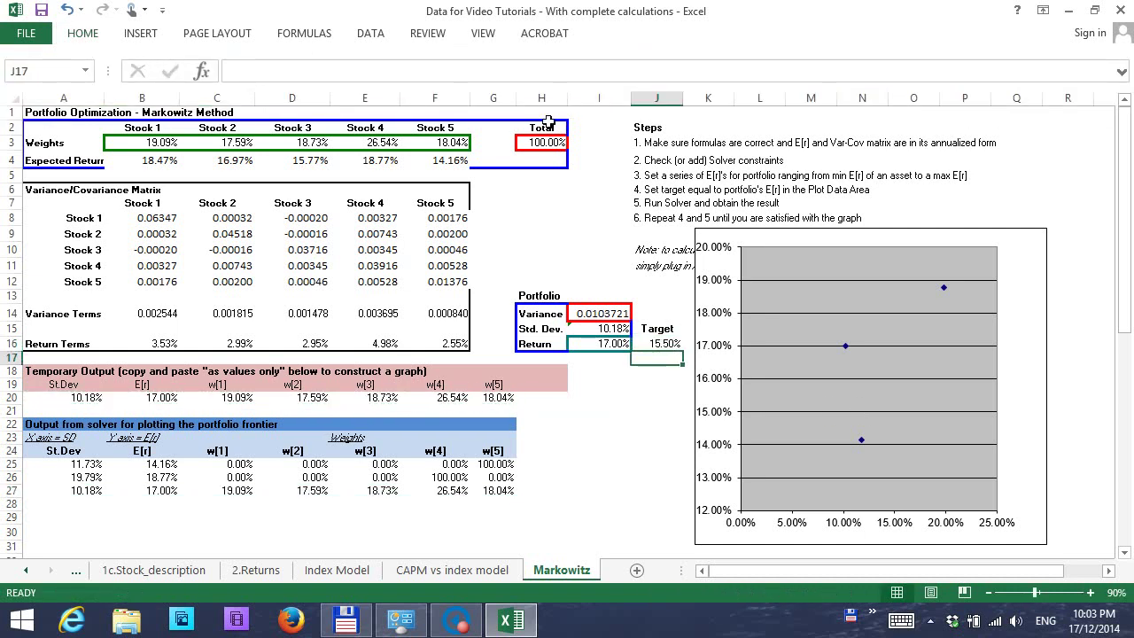
pyautogui.click(370, 32)
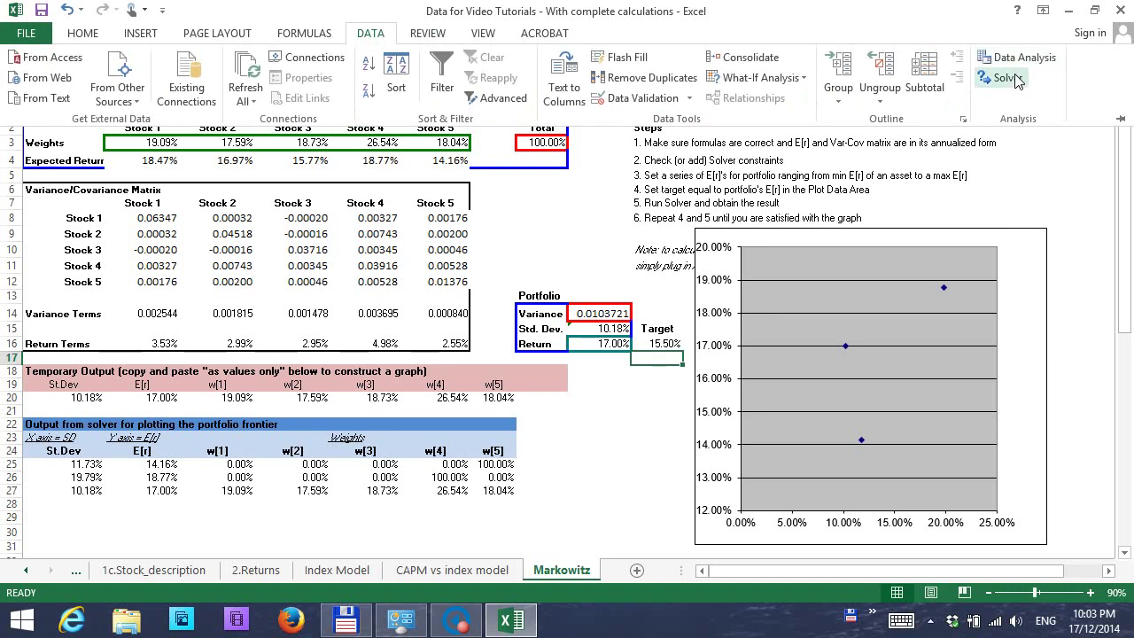
pyautogui.click(1033, 78)
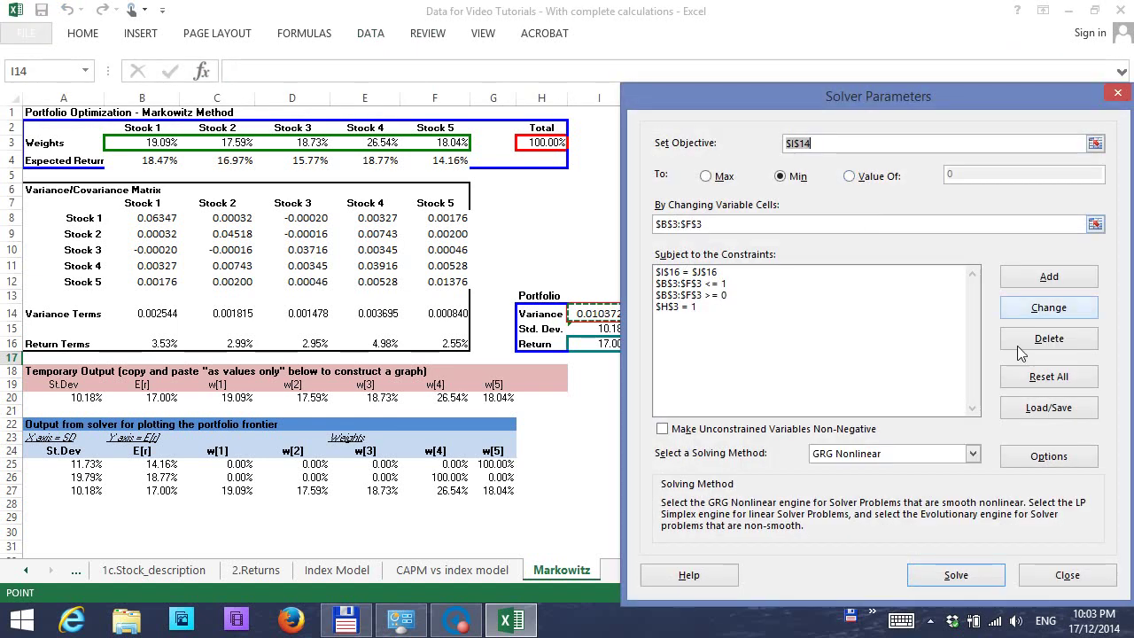
pyautogui.click(954, 576)
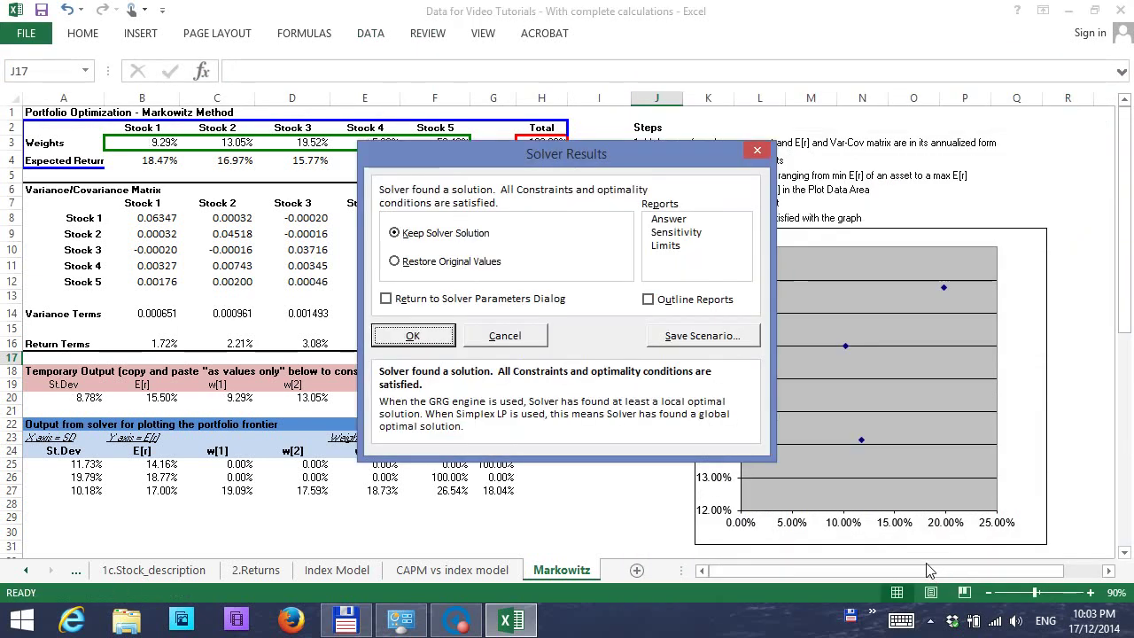
pyautogui.click(406, 336)
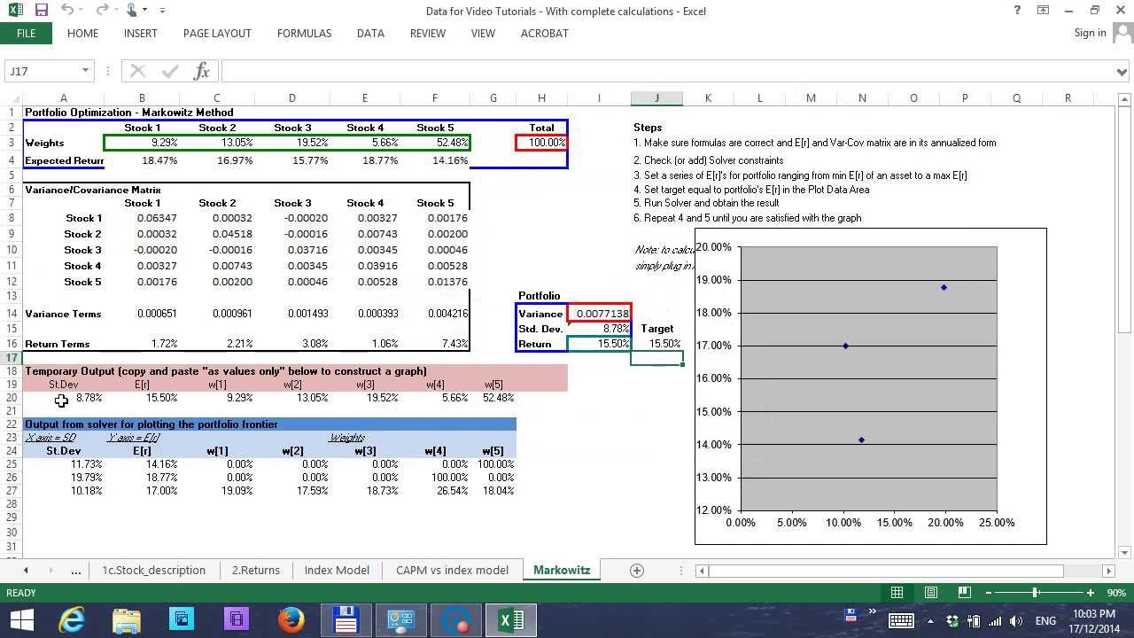
# Copy the temporary output A20:G20 and paste it as values with source formatting into the frontier table starting at A28
pyautogui.click(99, 398)
pyautogui.moveTo(122, 403); pyautogui.dragTo(488, 405)
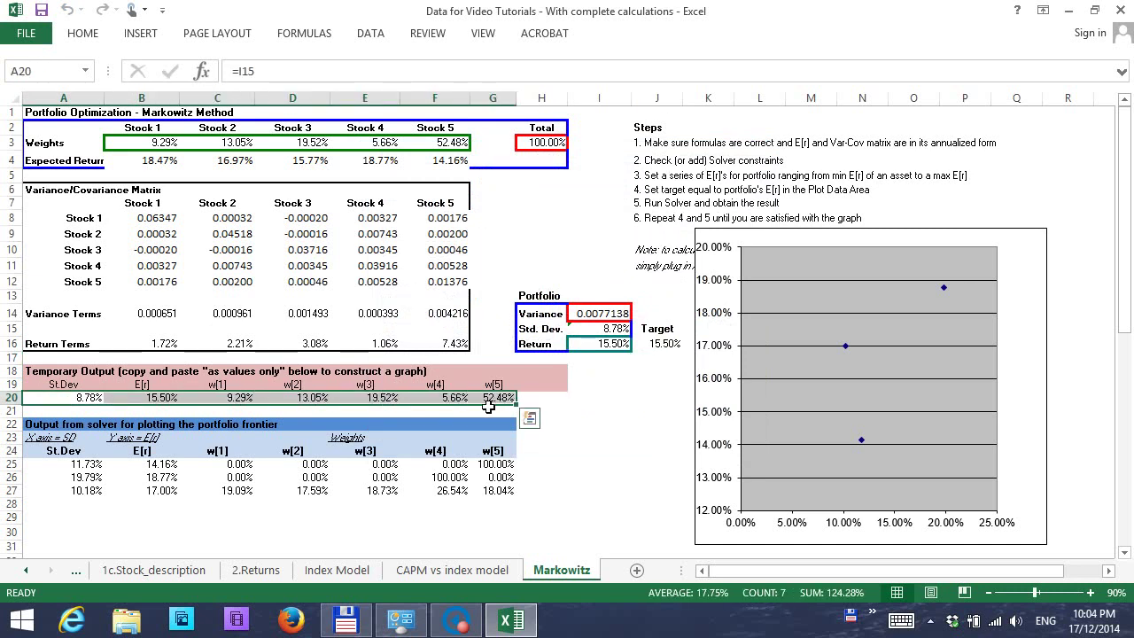
pyautogui.hotkey('ctrl', 'c')
pyautogui.click(55, 506)
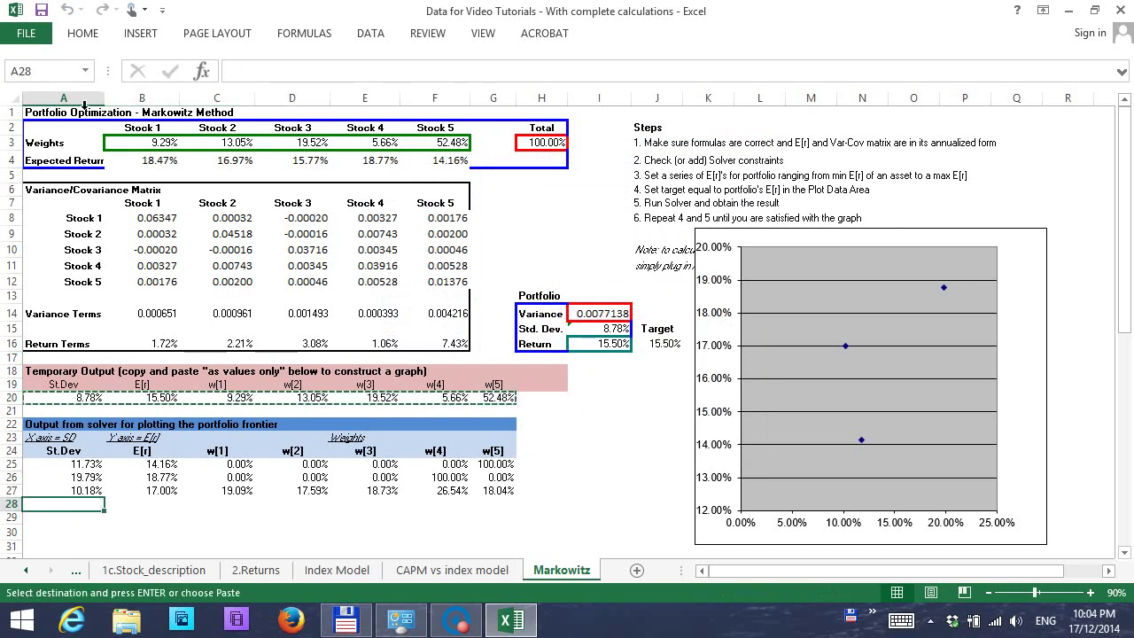
pyautogui.click(82, 33)
pyautogui.click(25, 111)
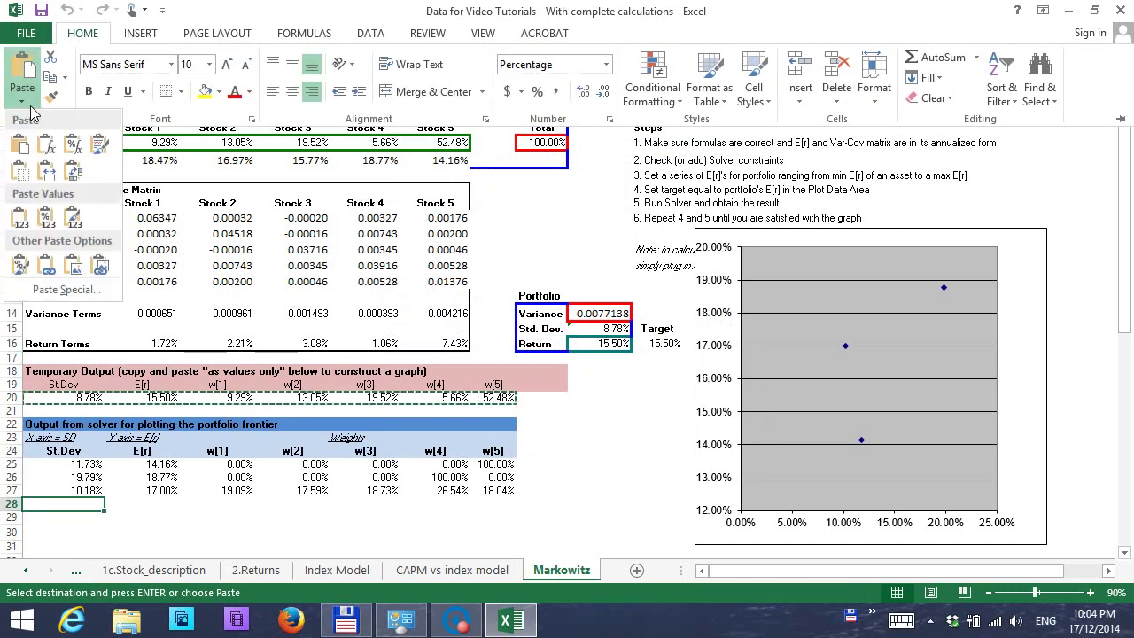
pyautogui.click(71, 218)
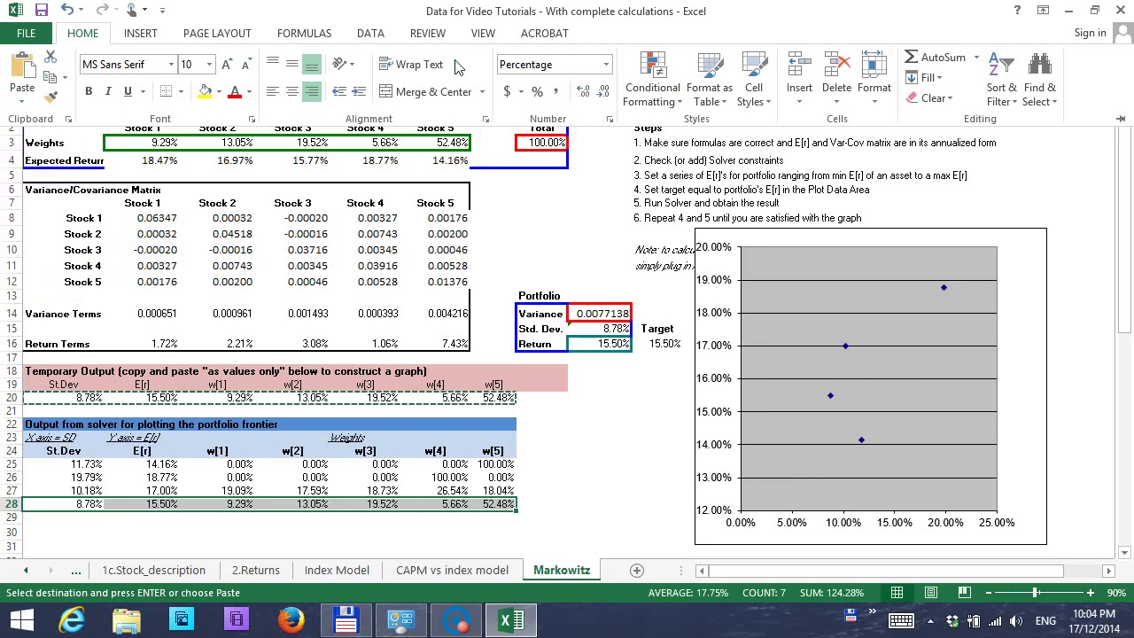
# Set the portfolio's target return in J16 to 18% and run Solver, keeping its solution
pyautogui.click(378, 37)
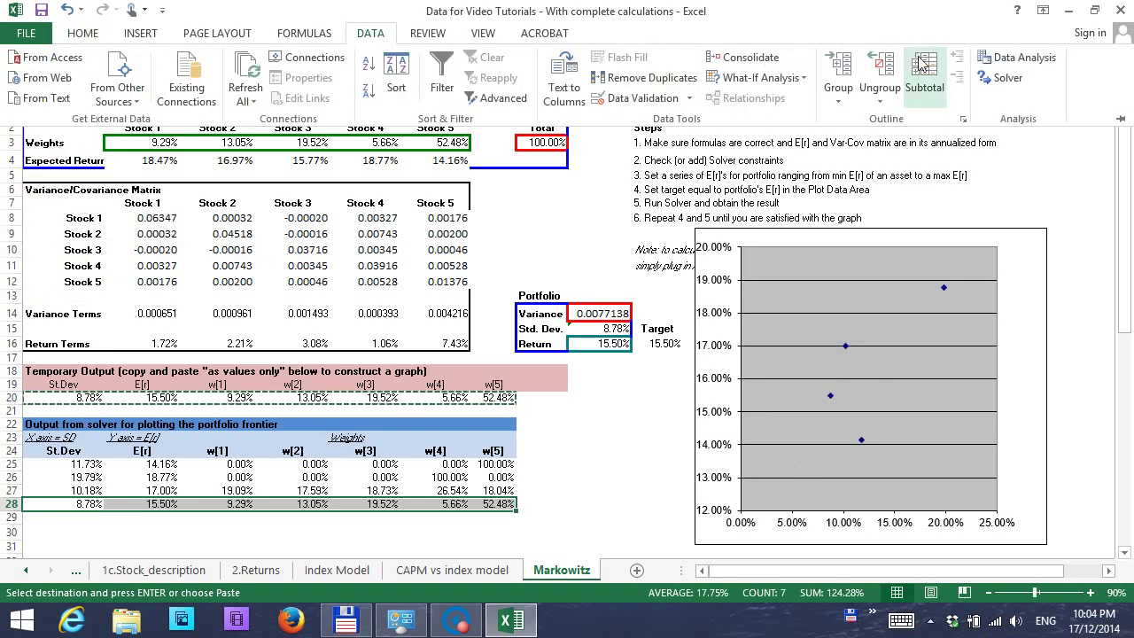
pyautogui.click(665, 346)
pyautogui.click(665, 347)
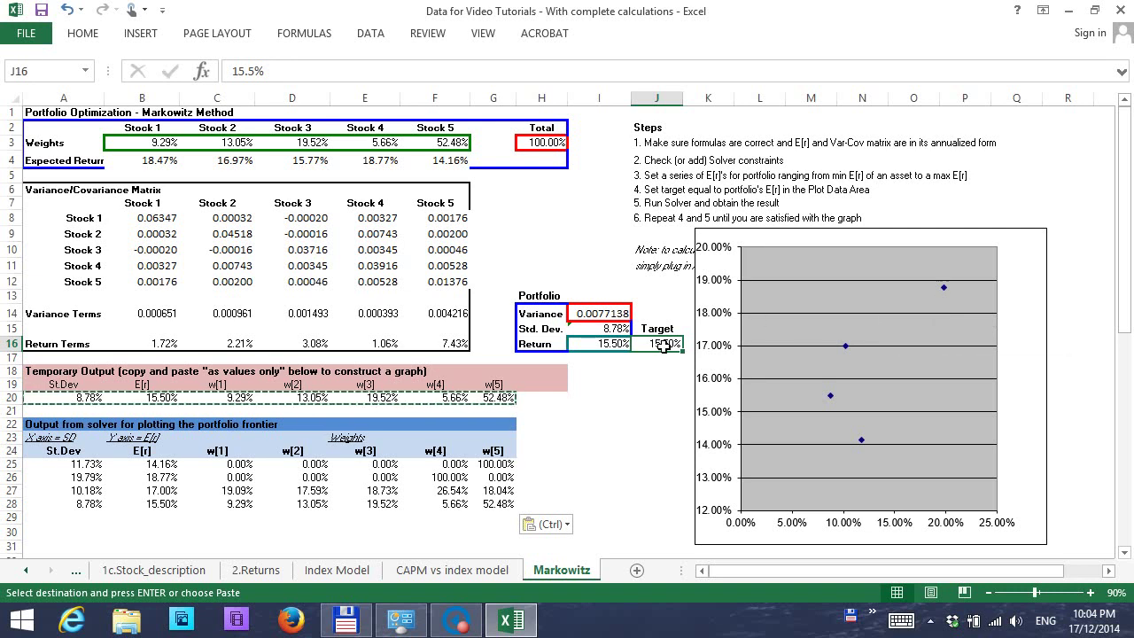
pyautogui.write('18')
pyautogui.press('Return')
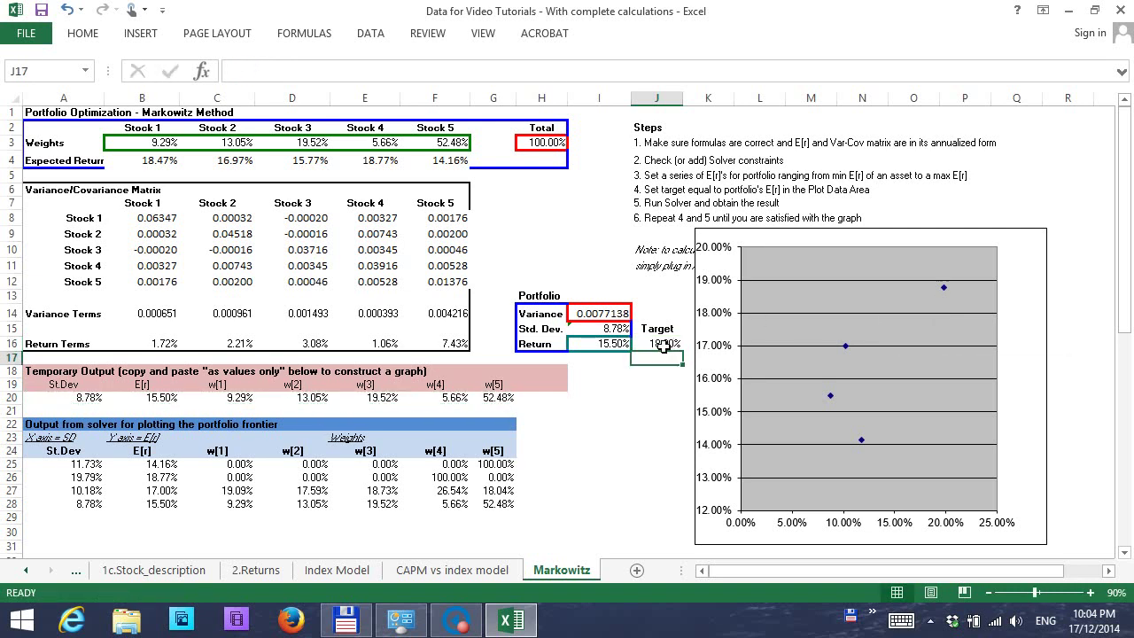
pyautogui.click(372, 36)
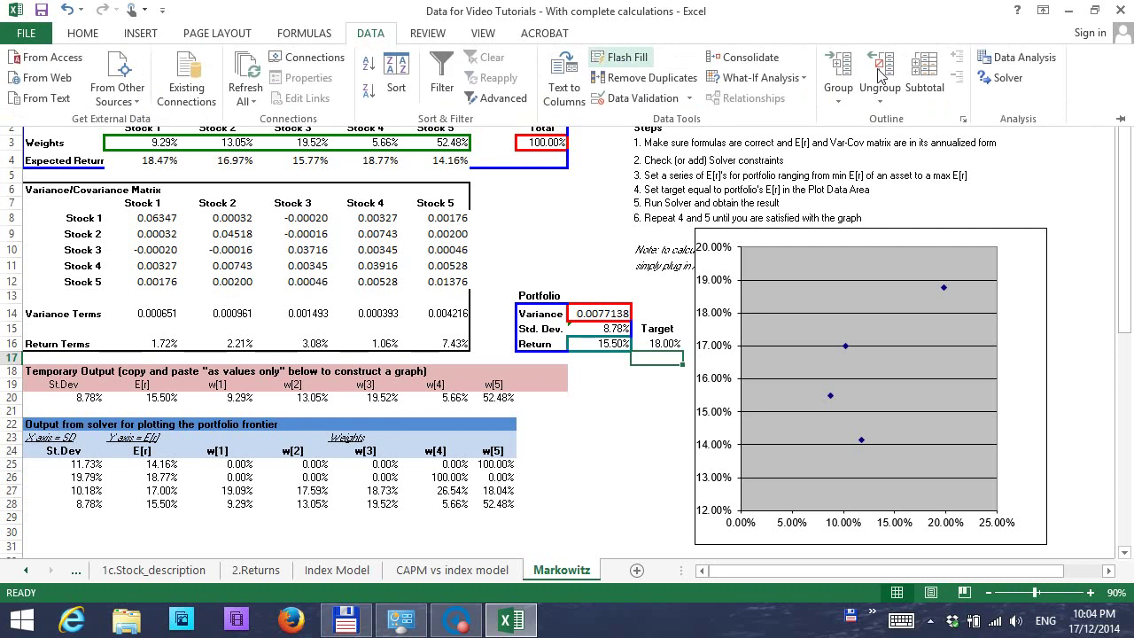
pyautogui.click(1033, 86)
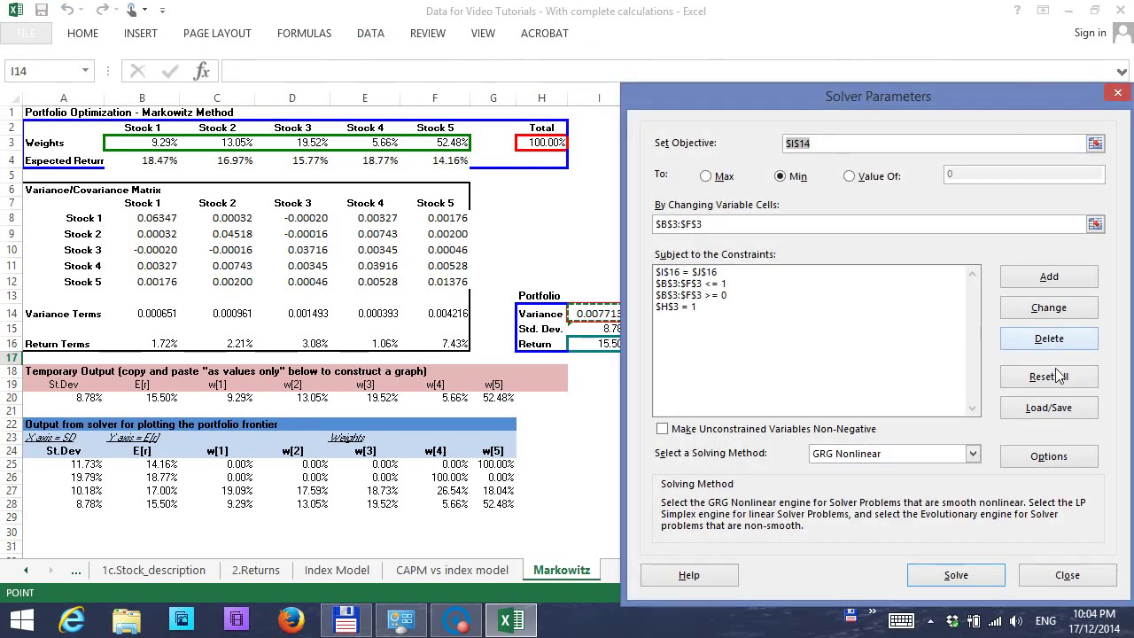
pyautogui.click(948, 572)
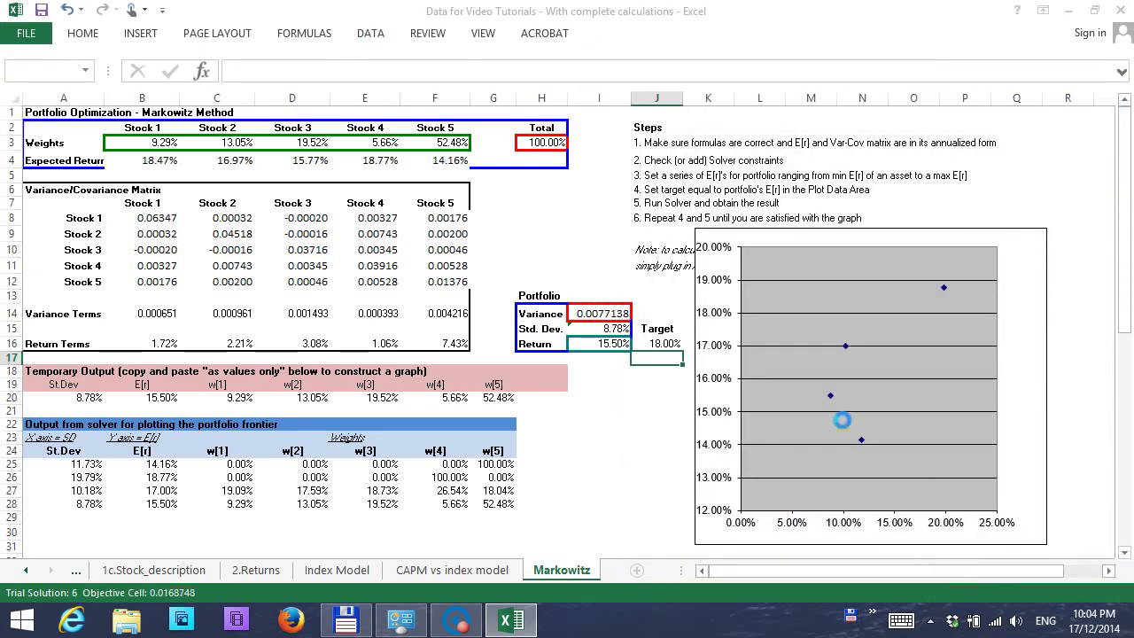
pyautogui.click(413, 333)
# Copy the temporary output A20:G20 and paste it as values with source formatting into the frontier table starting at A29
pyautogui.moveTo(71, 405); pyautogui.dragTo(513, 404)
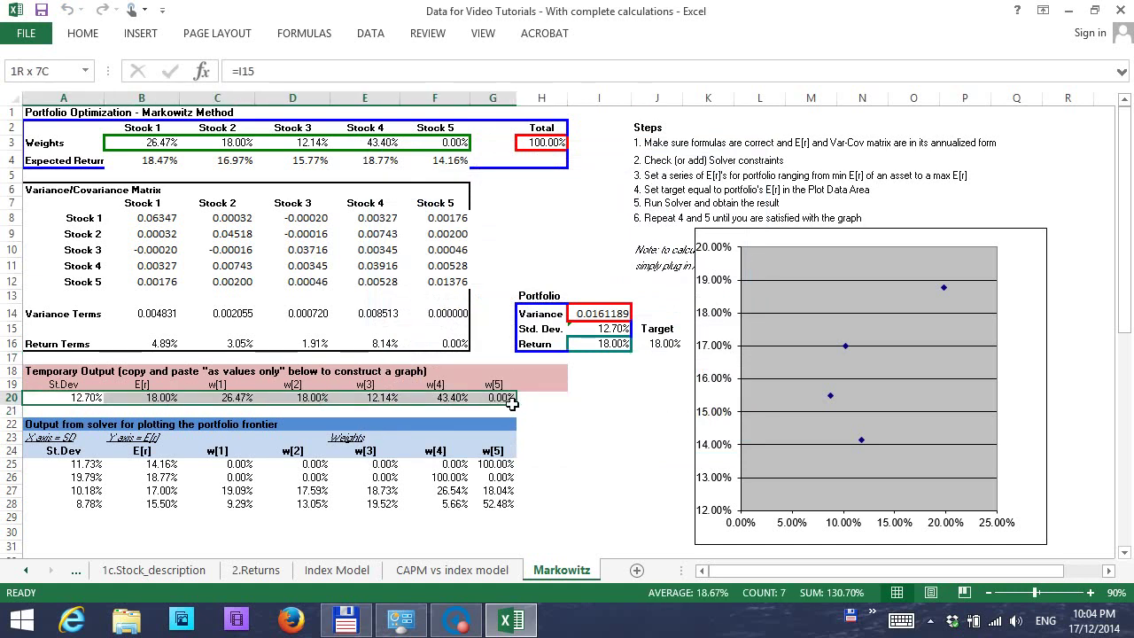
pyautogui.hotkey('ctrl', 'c')
pyautogui.click(58, 523)
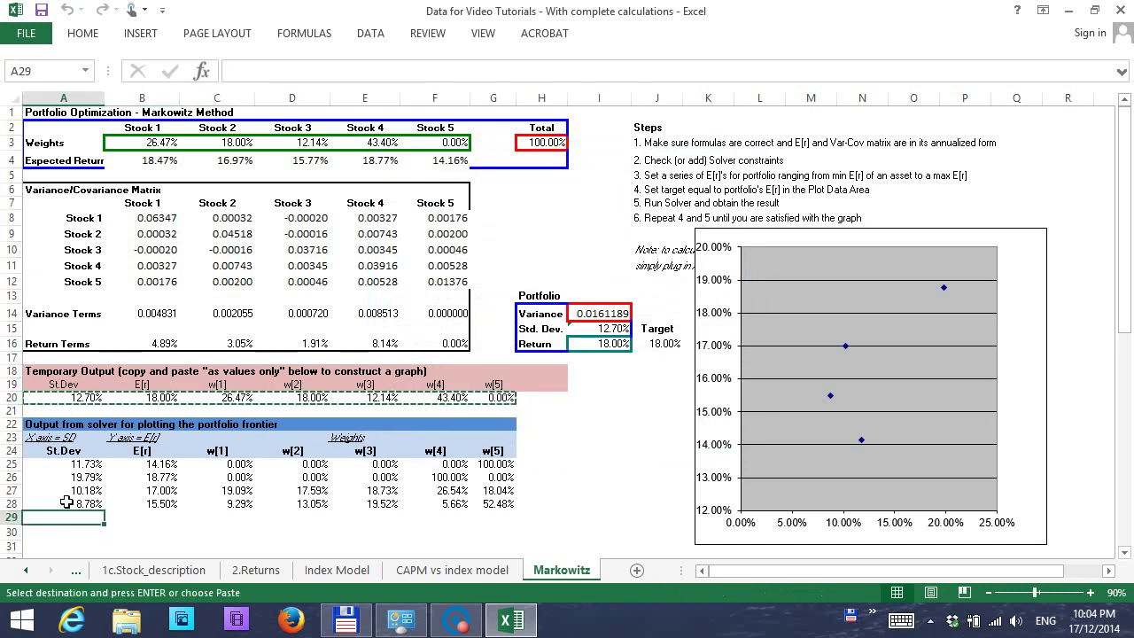
pyautogui.click(83, 33)
pyautogui.click(22, 95)
pyautogui.click(80, 226)
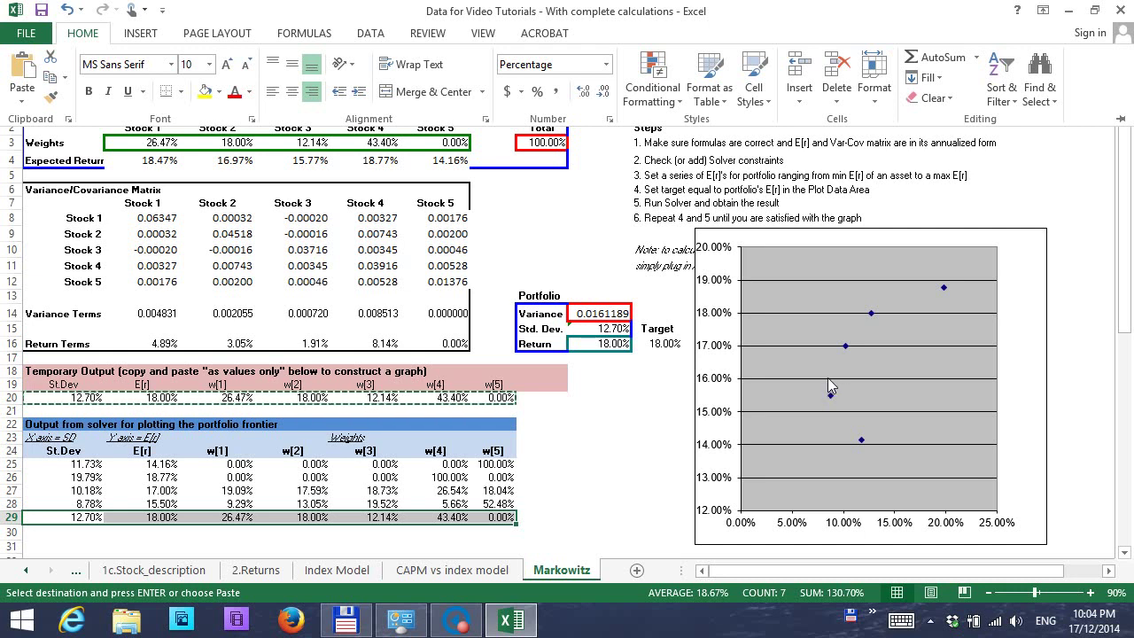
# Set the portfolio's target return in J16 to 16.3% and run Solver, keeping its solution
pyautogui.click(652, 348)
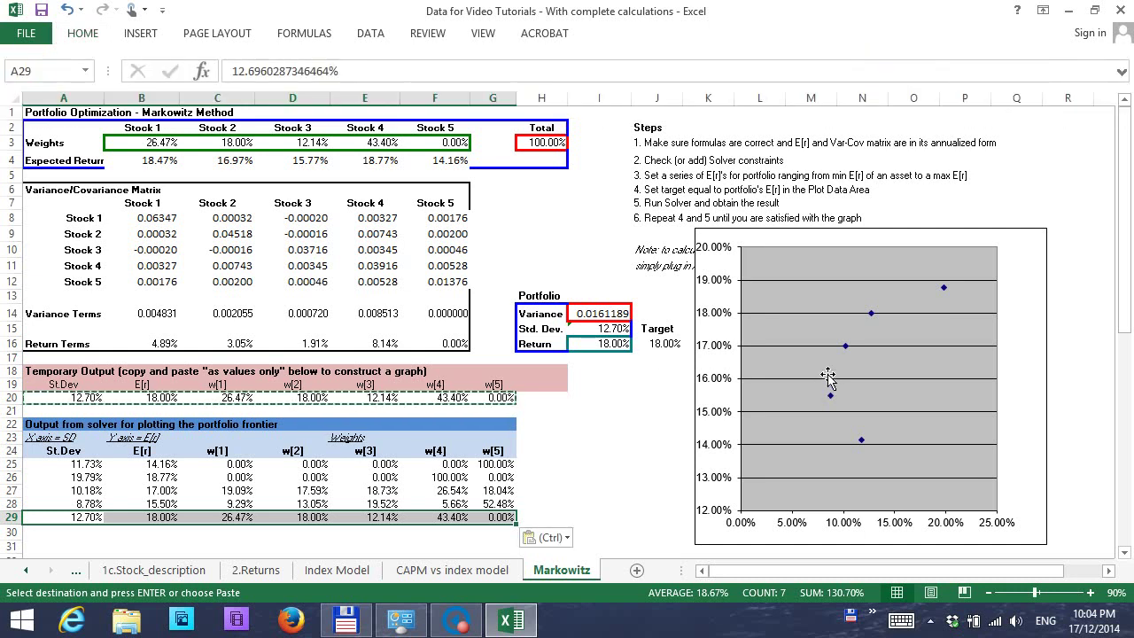
pyautogui.click(655, 344)
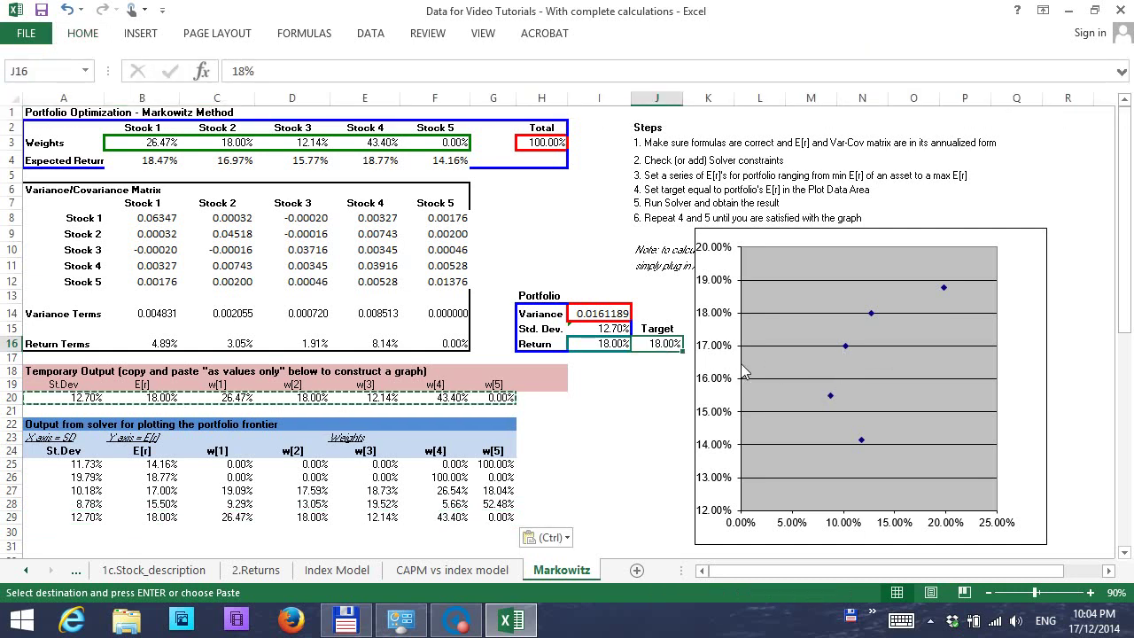
pyautogui.write('16%3')
pyautogui.press('Return')
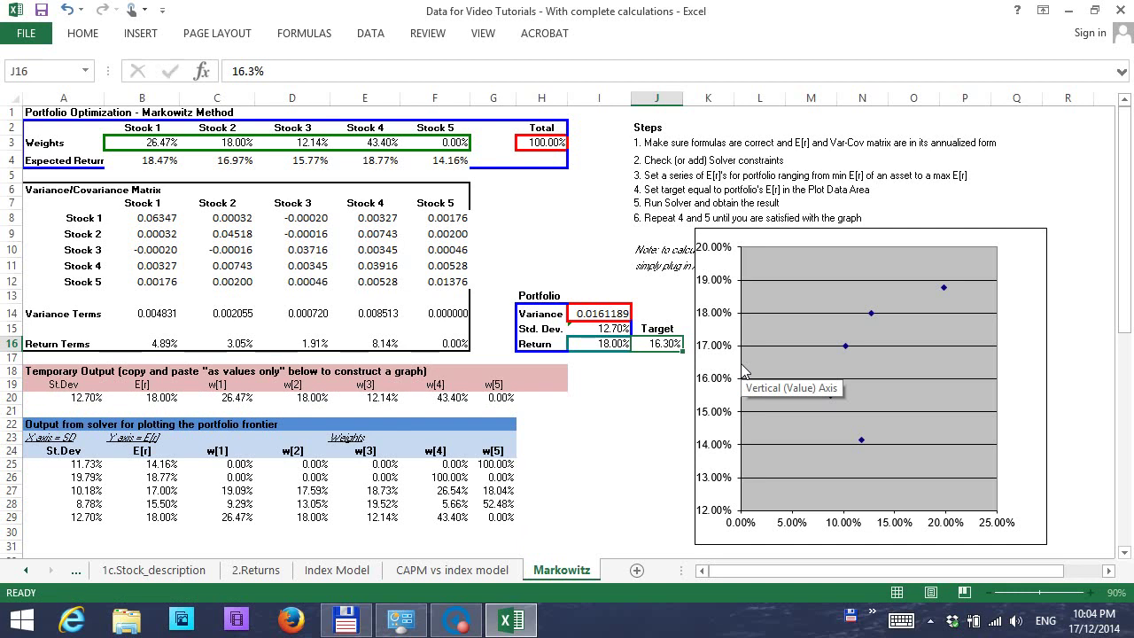
pyautogui.click(370, 33)
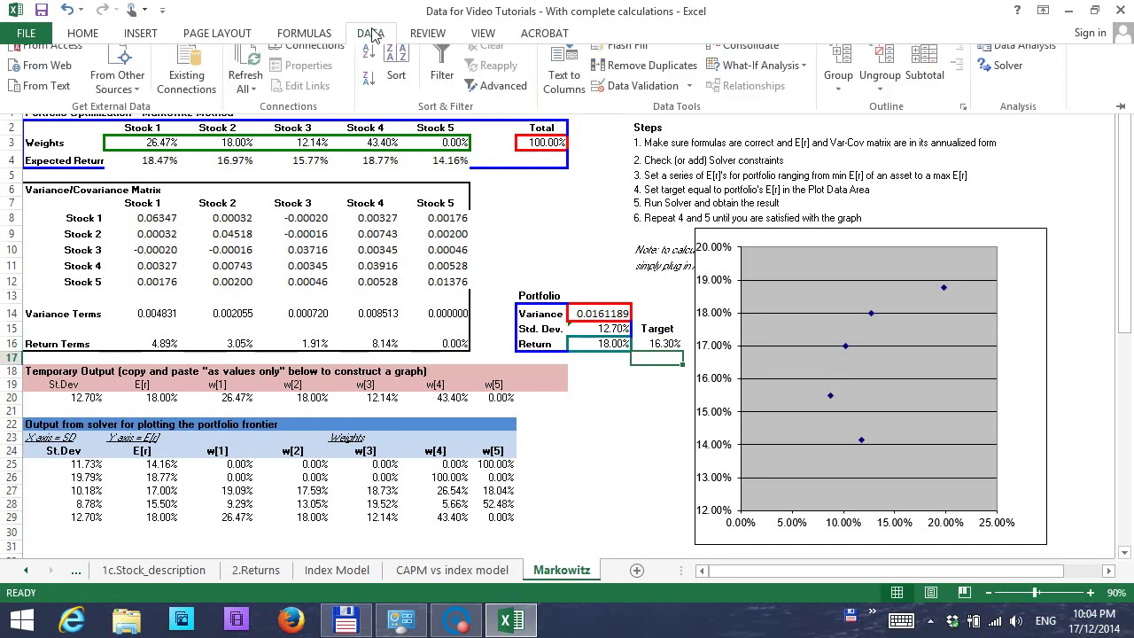
pyautogui.click(999, 78)
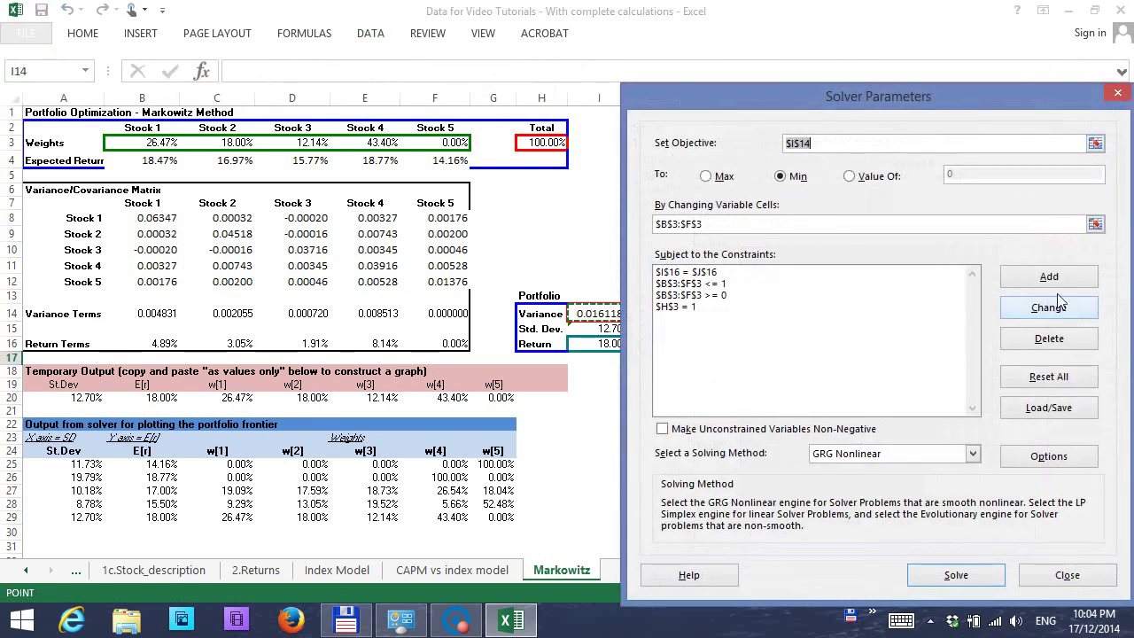
pyautogui.click(952, 576)
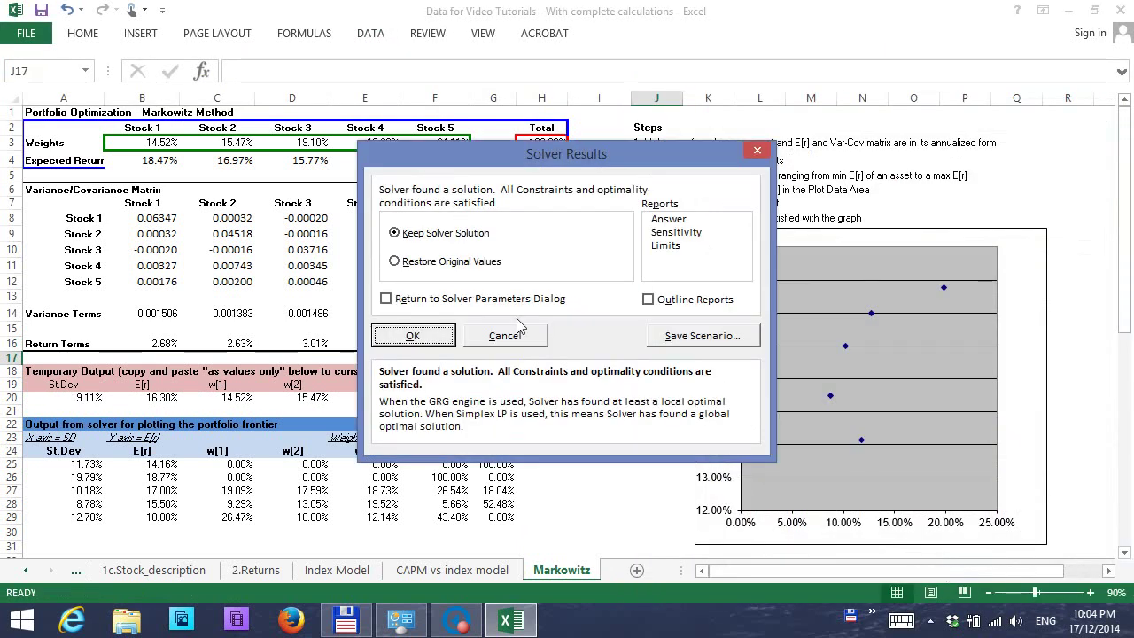
pyautogui.click(408, 335)
# Copy the temporary output A20:G20 and paste it as values with source formatting into the frontier table starting at A30
pyautogui.moveTo(53, 398); pyautogui.dragTo(494, 398)
pyautogui.hotkey('ctrl', 'c')
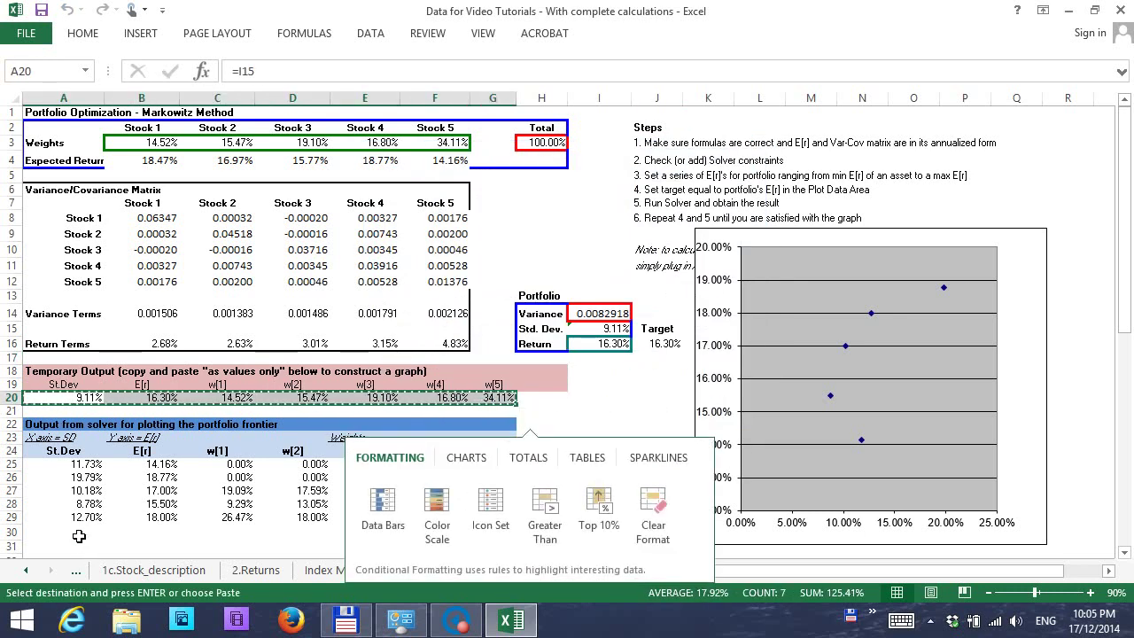
pyautogui.click(76, 532)
pyautogui.click(78, 35)
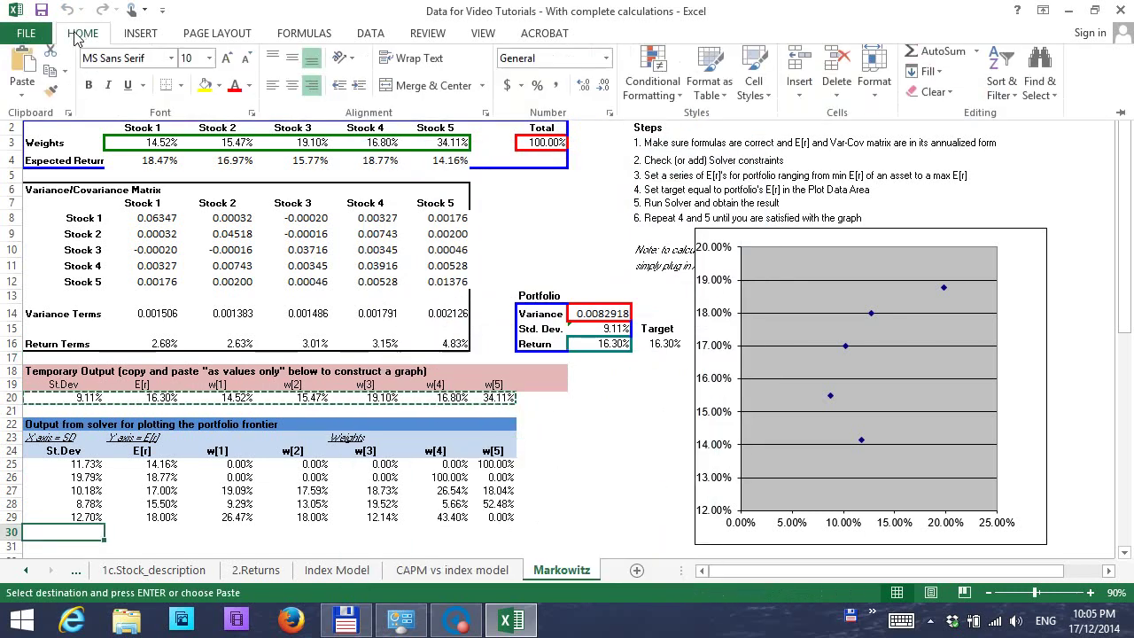
pyautogui.click(22, 99)
pyautogui.click(76, 217)
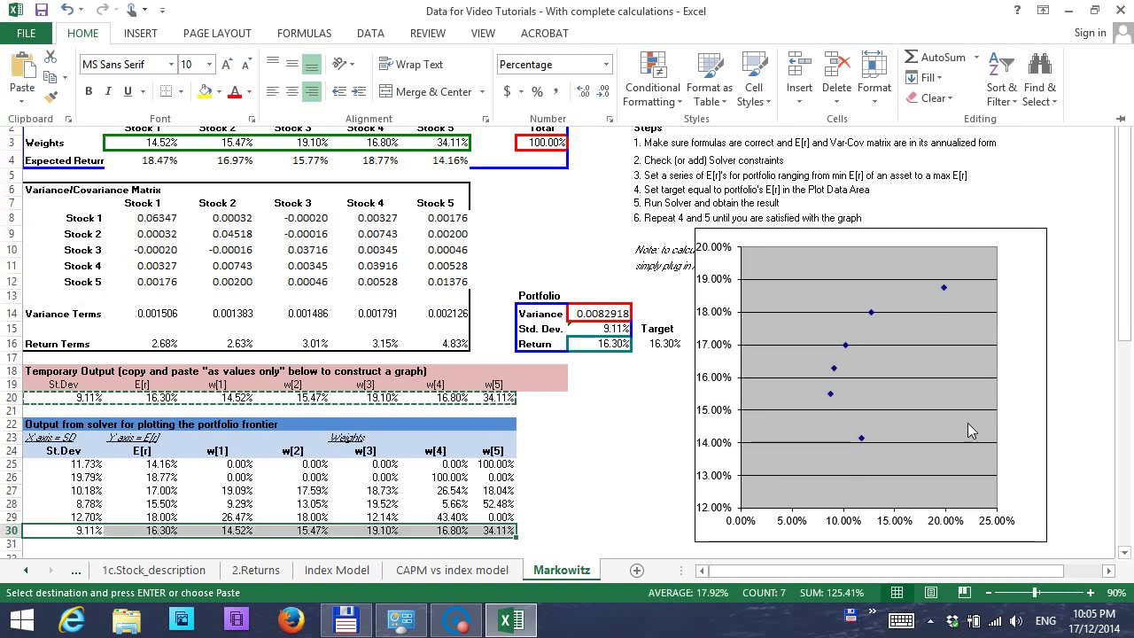